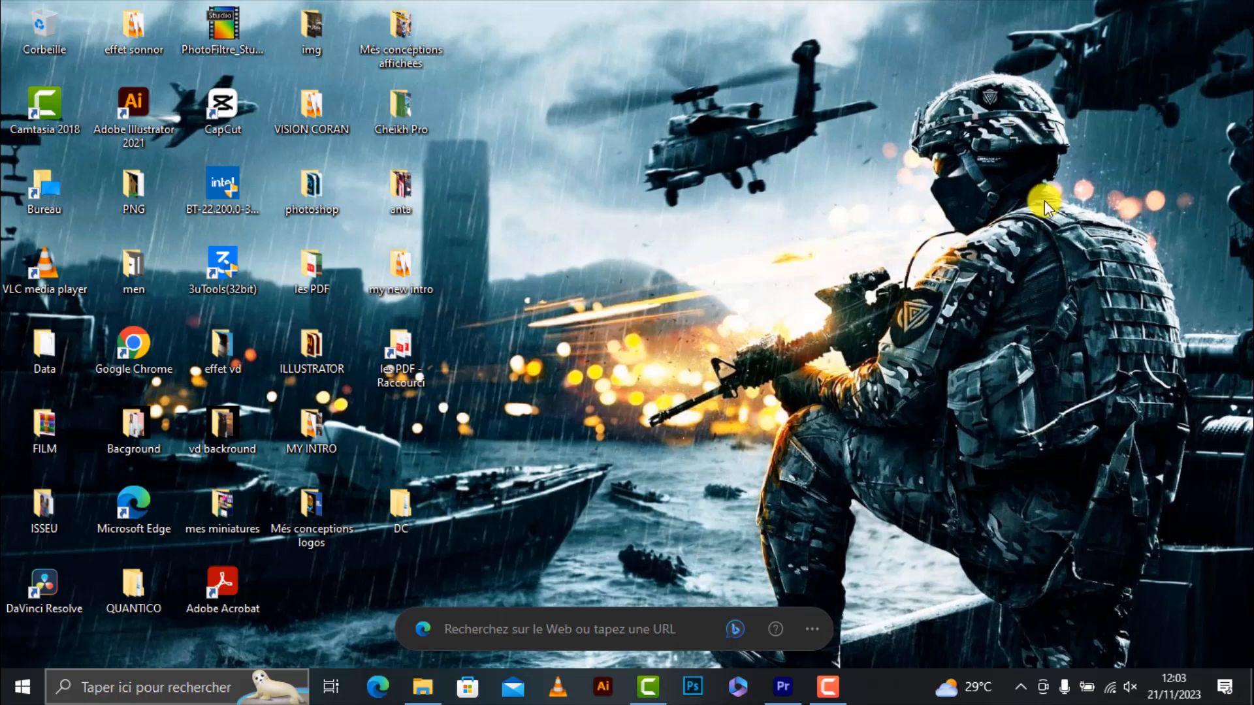
Step: Switch to Premiere Pro with the adobe pp project open
{"action": "left_click", "coordinate": [780, 689]}
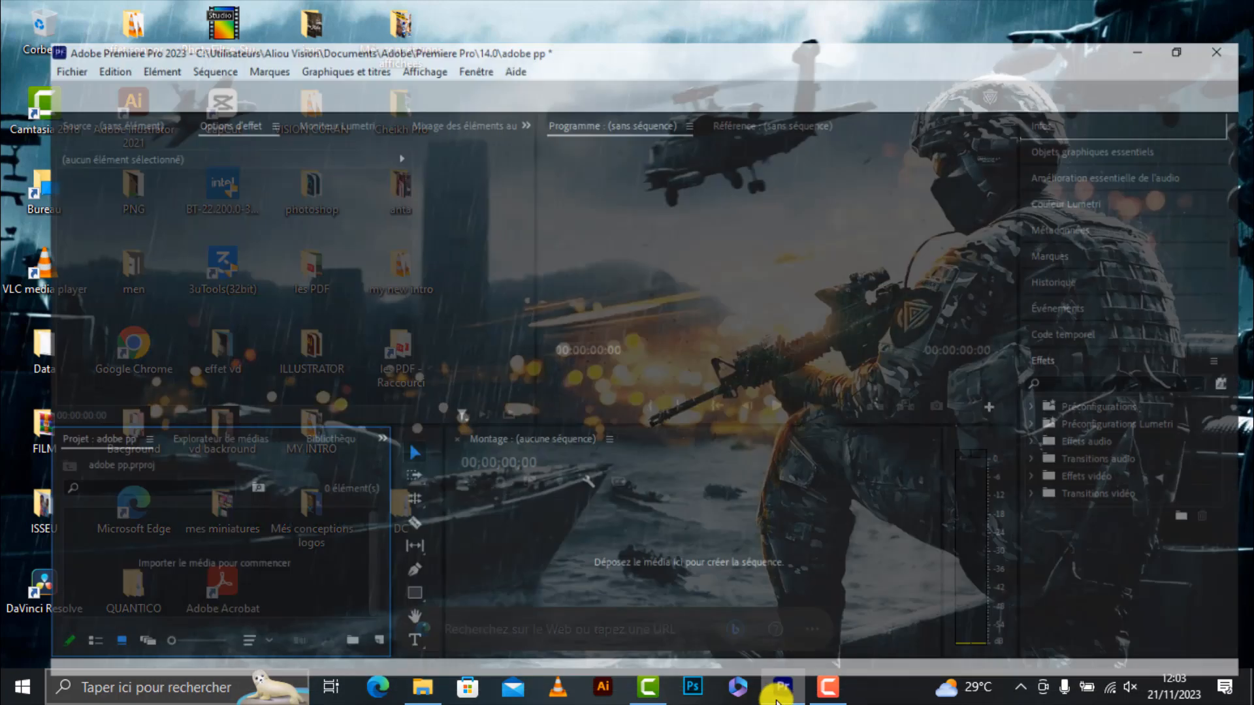
{"action": "left_click", "coordinate": [695, 507]}
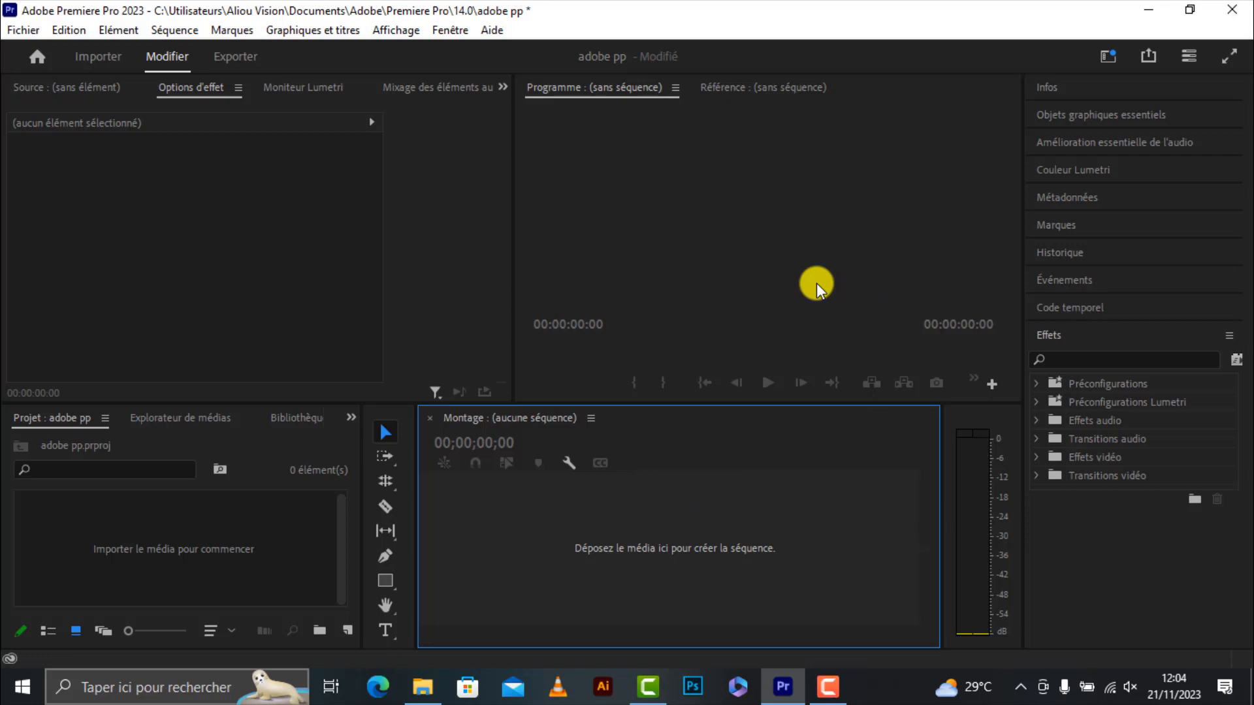
Step: Look over the home screen's project options and recent projects, and return to the editing workspace
{"action": "left_click", "coordinate": [37, 59]}
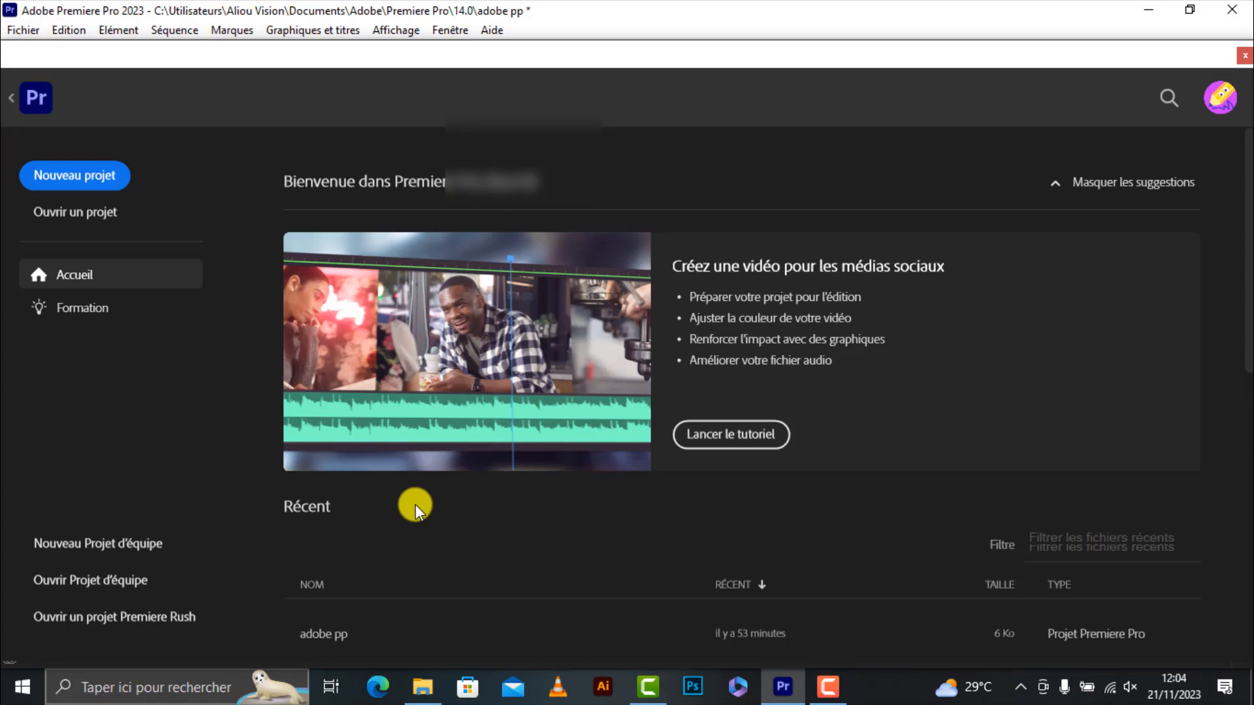
{"action": "scroll", "coordinate": [415, 504], "scroll_direction": "down", "scroll_amount": 1}
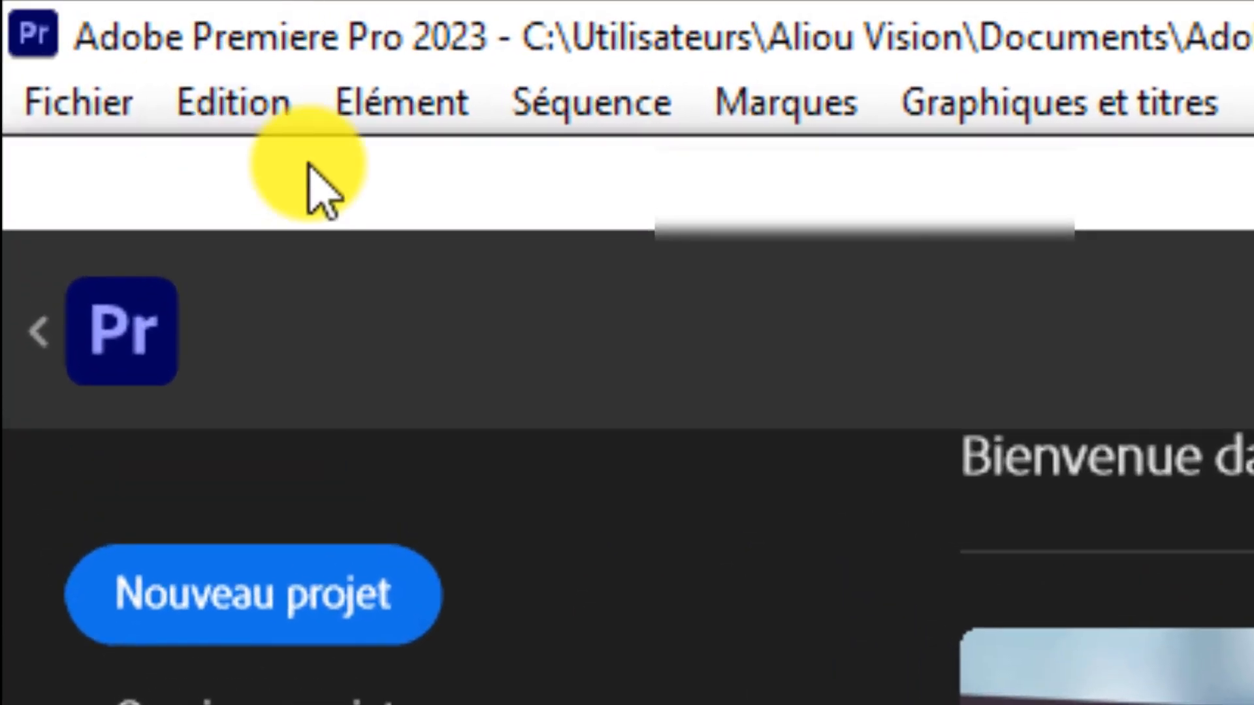
{"action": "scroll", "coordinate": [1106, 587], "scroll_direction": "down", "scroll_amount": 1}
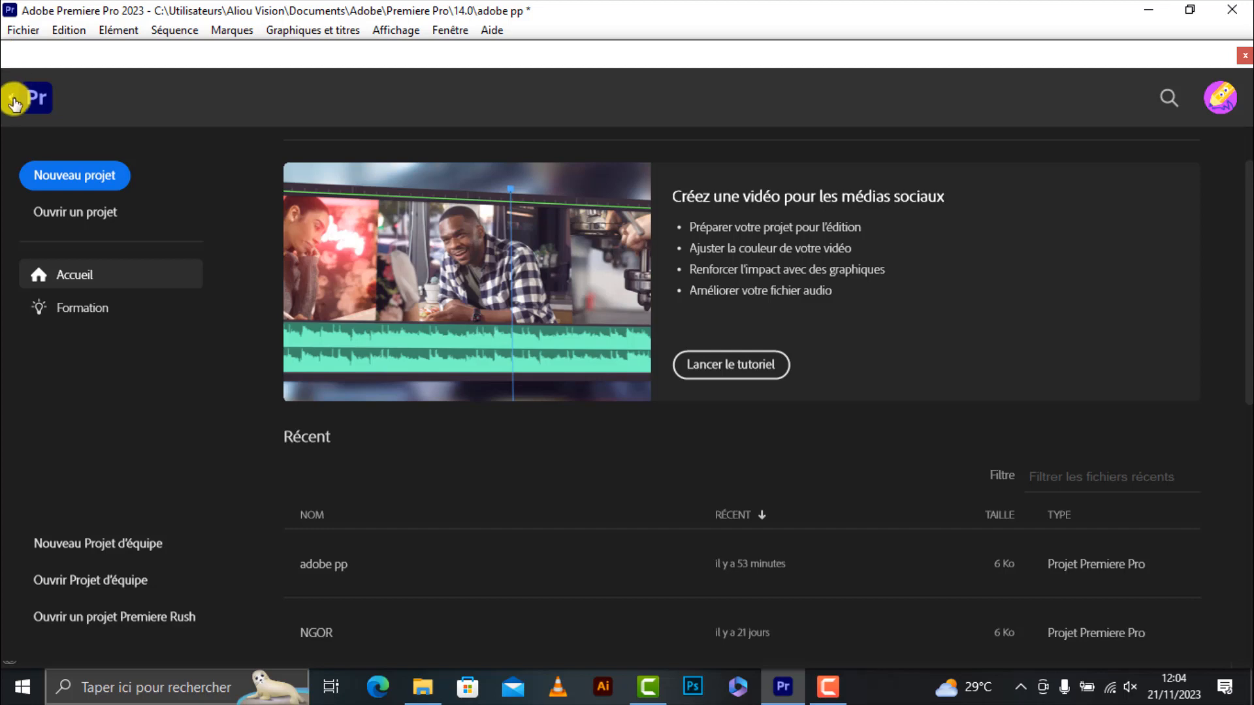
{"action": "left_click", "coordinate": [13, 97]}
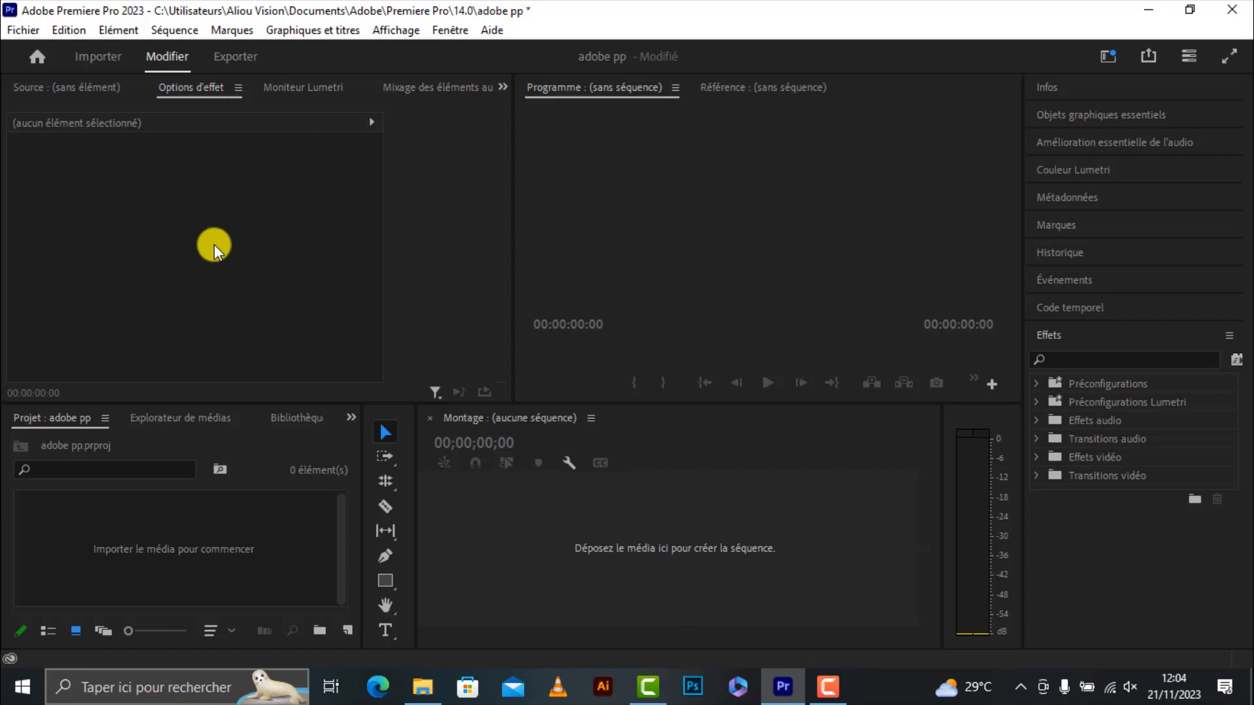
Step: Create a bin named "image" in the adobe pp project
{"action": "left_click", "coordinate": [127, 515]}
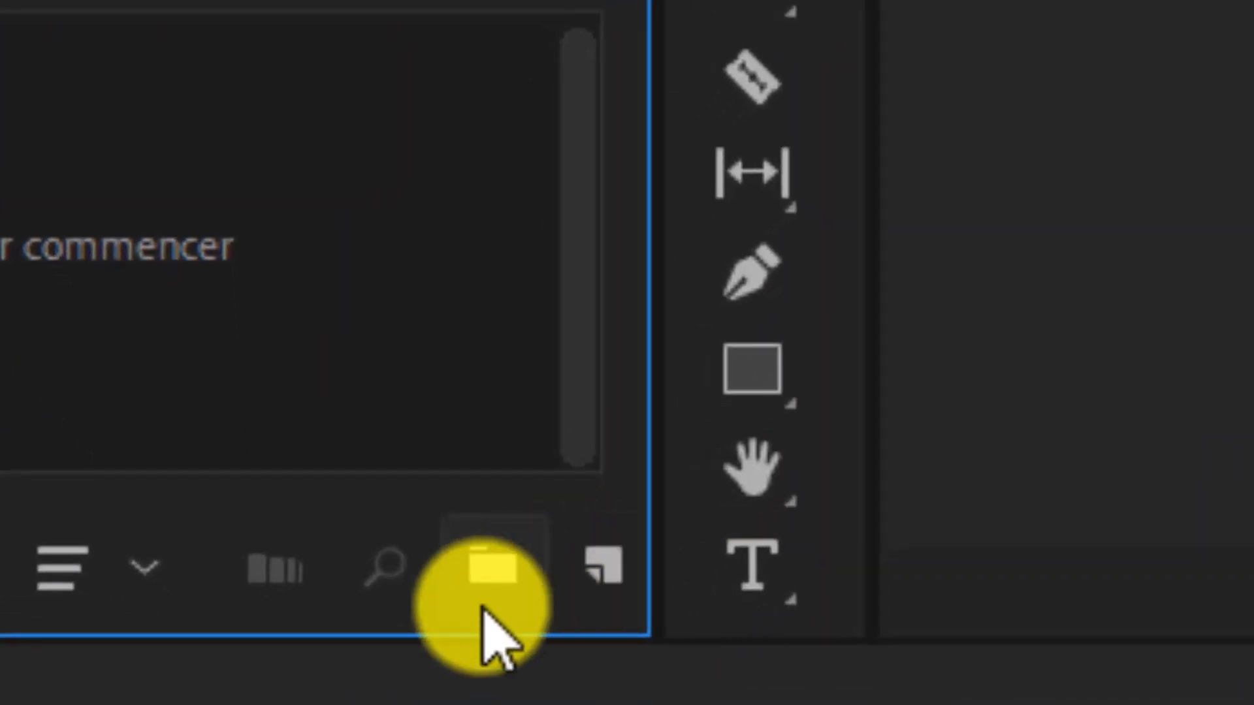
{"action": "left_click", "coordinate": [484, 611]}
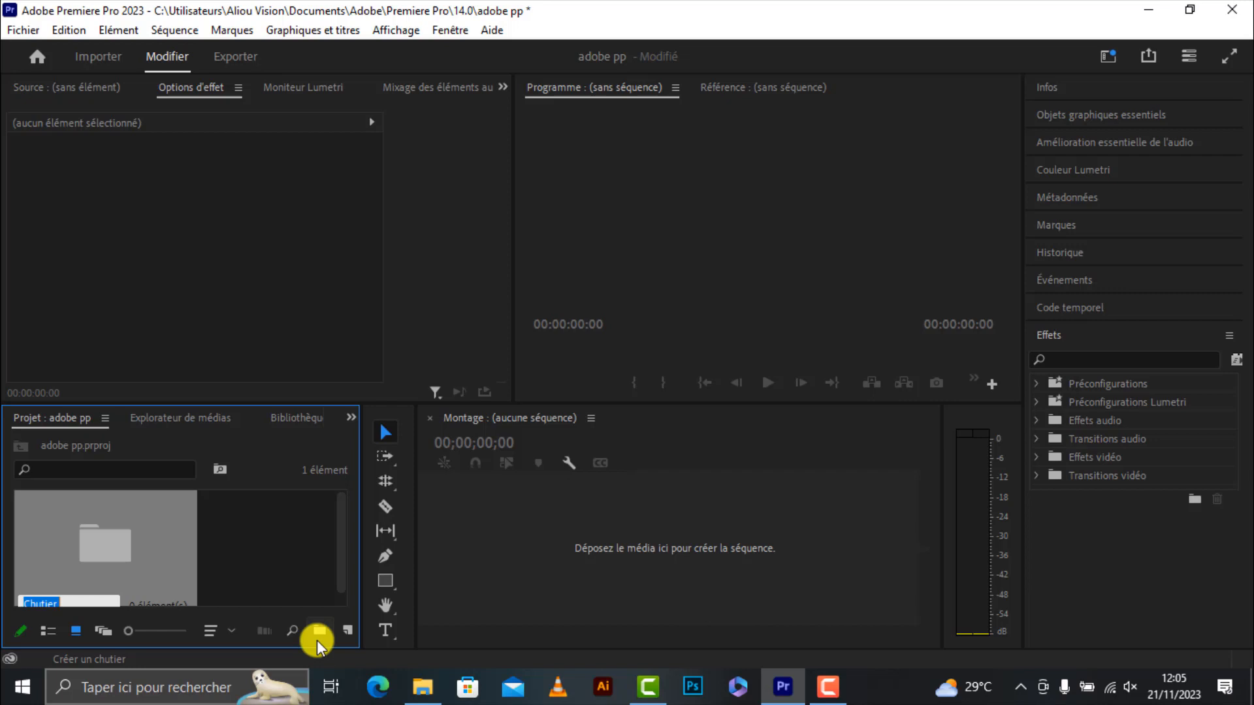
{"action": "key", "text": "BackSpace"}
{"action": "type", "text": "image"}
{"action": "left_click", "coordinate": [209, 567]}
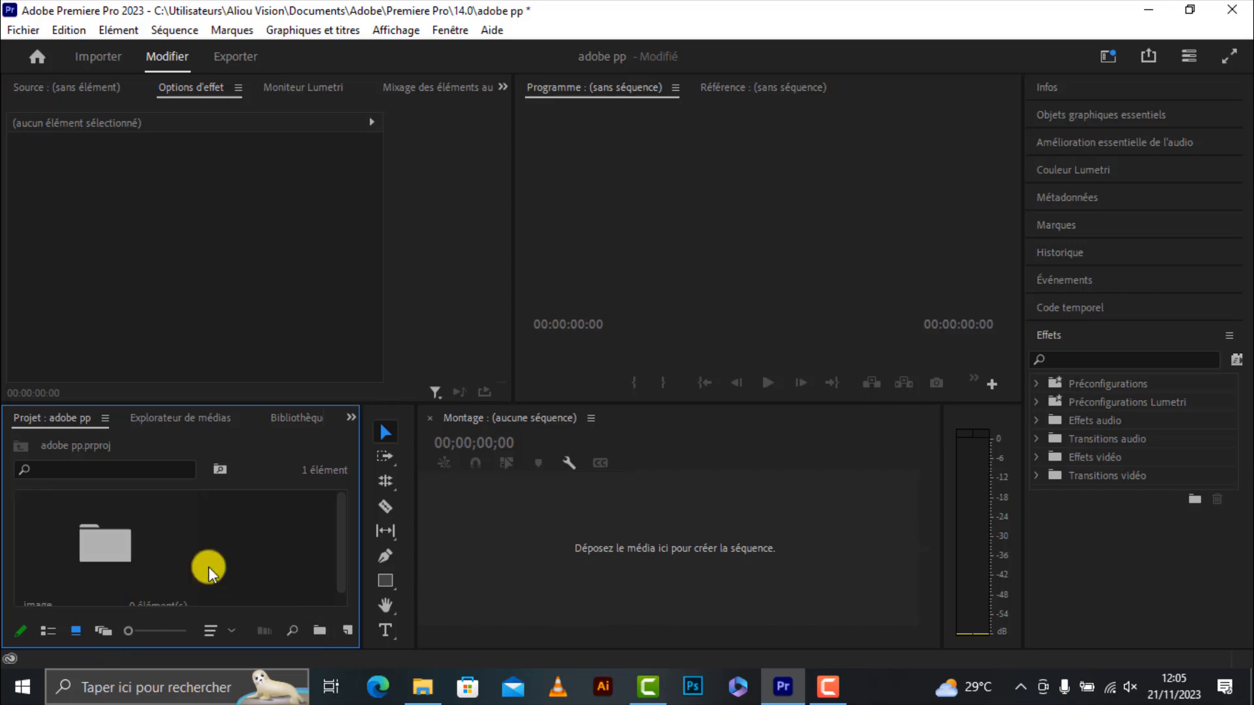
Step: Add a second bin named "son" beside the image bin in the project
{"action": "scroll", "coordinate": [209, 567], "scroll_direction": "down", "scroll_amount": 1}
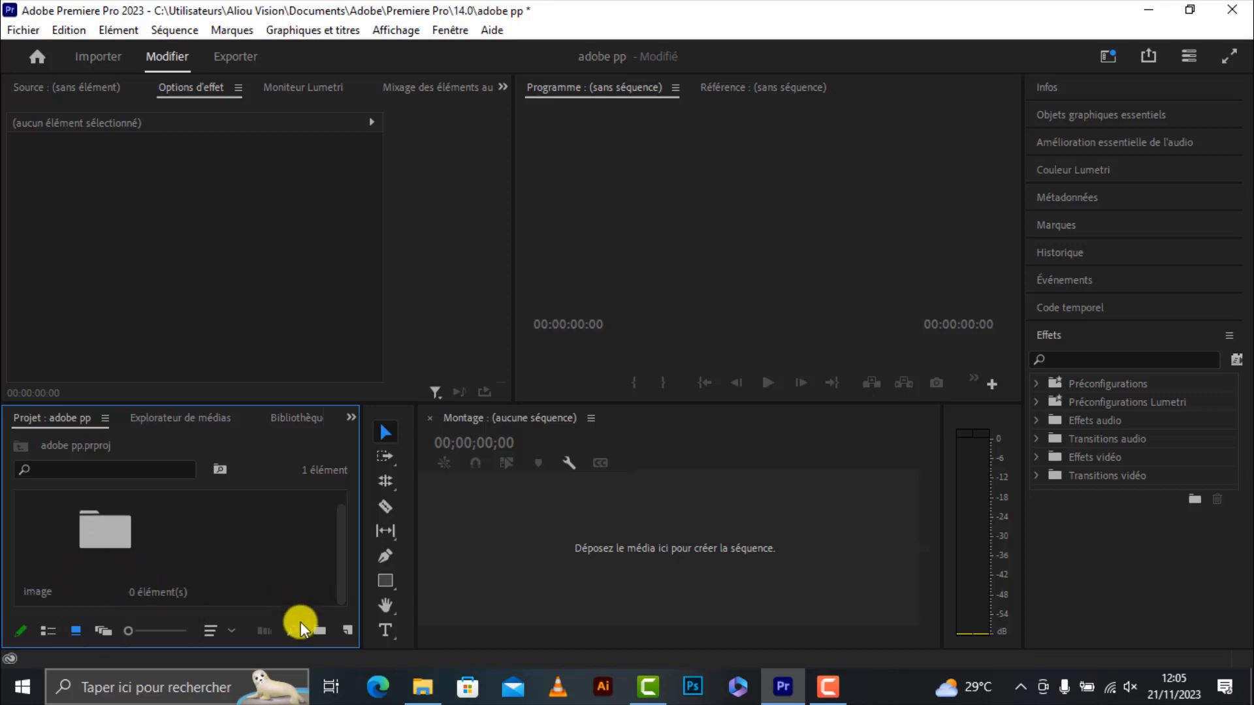
{"action": "left_click", "coordinate": [319, 632]}
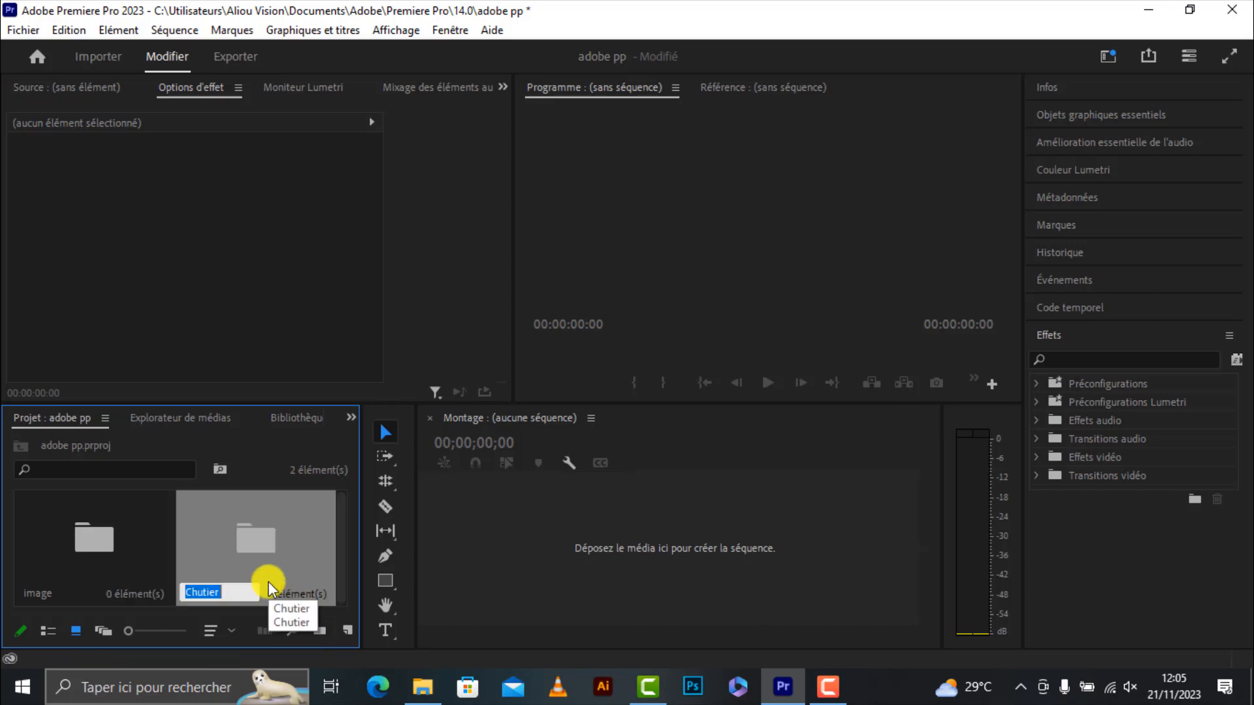
{"action": "type", "text": "son"}
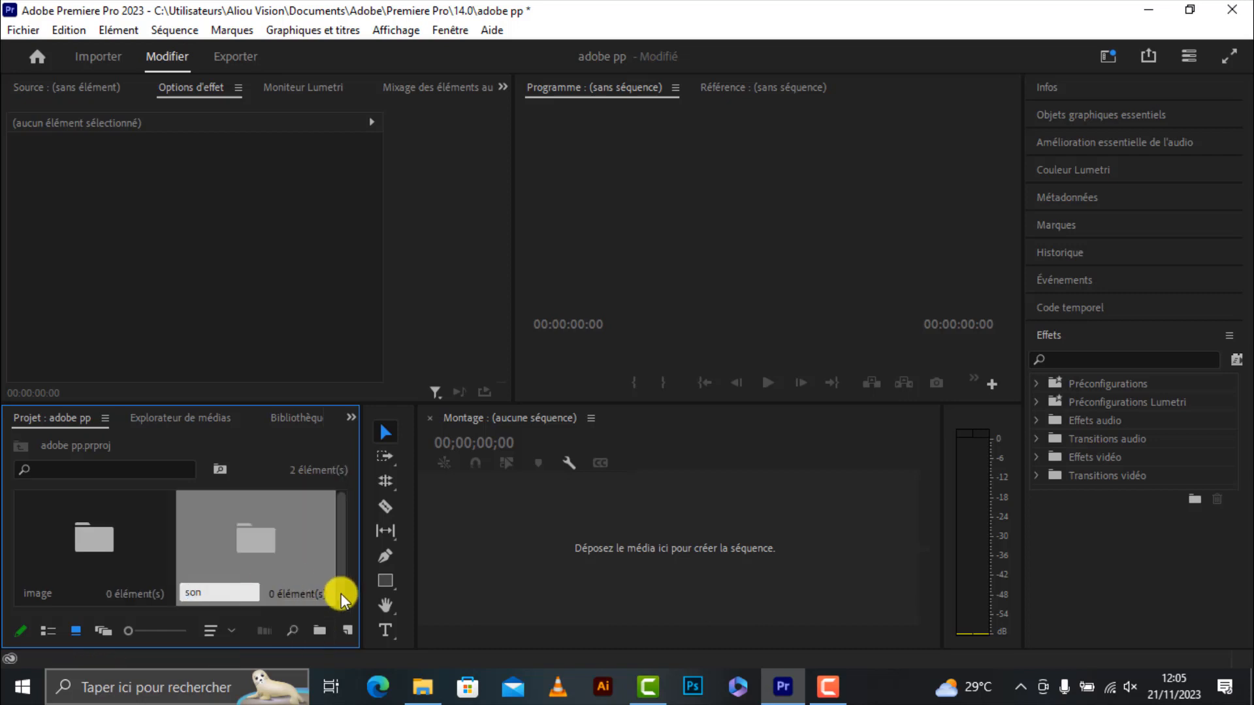
{"action": "key", "text": "Tab"}
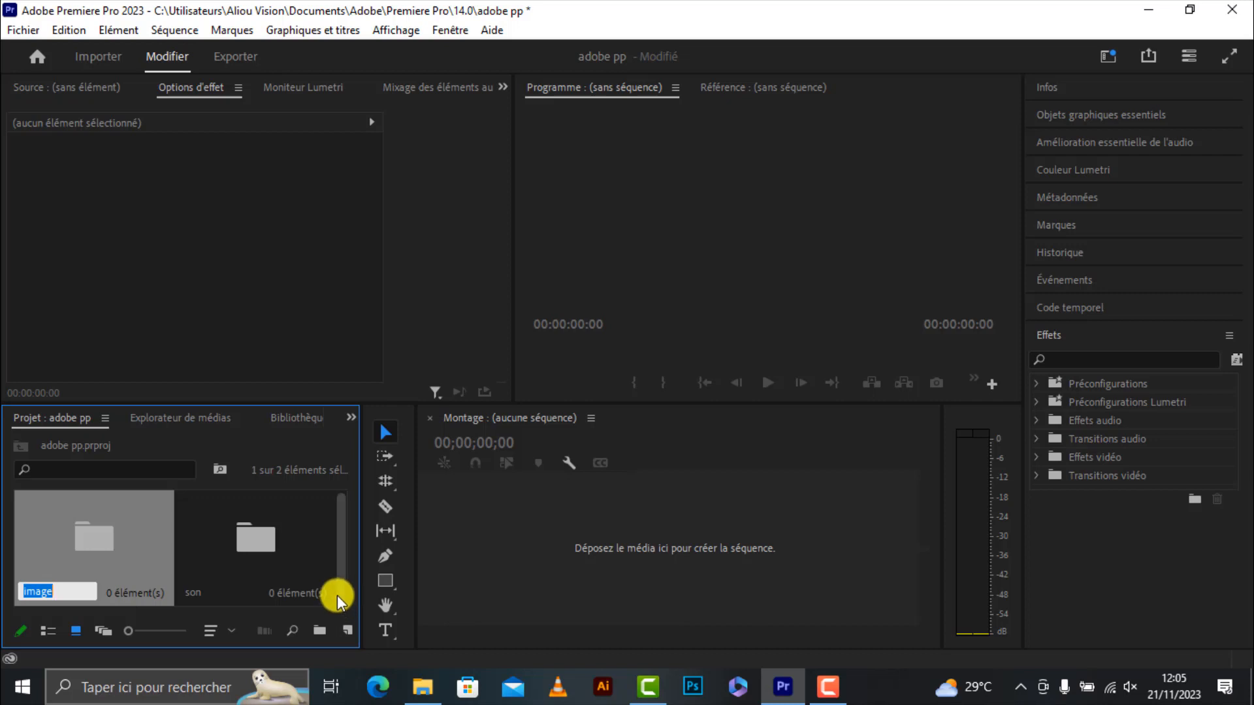
{"action": "key", "text": "Return"}
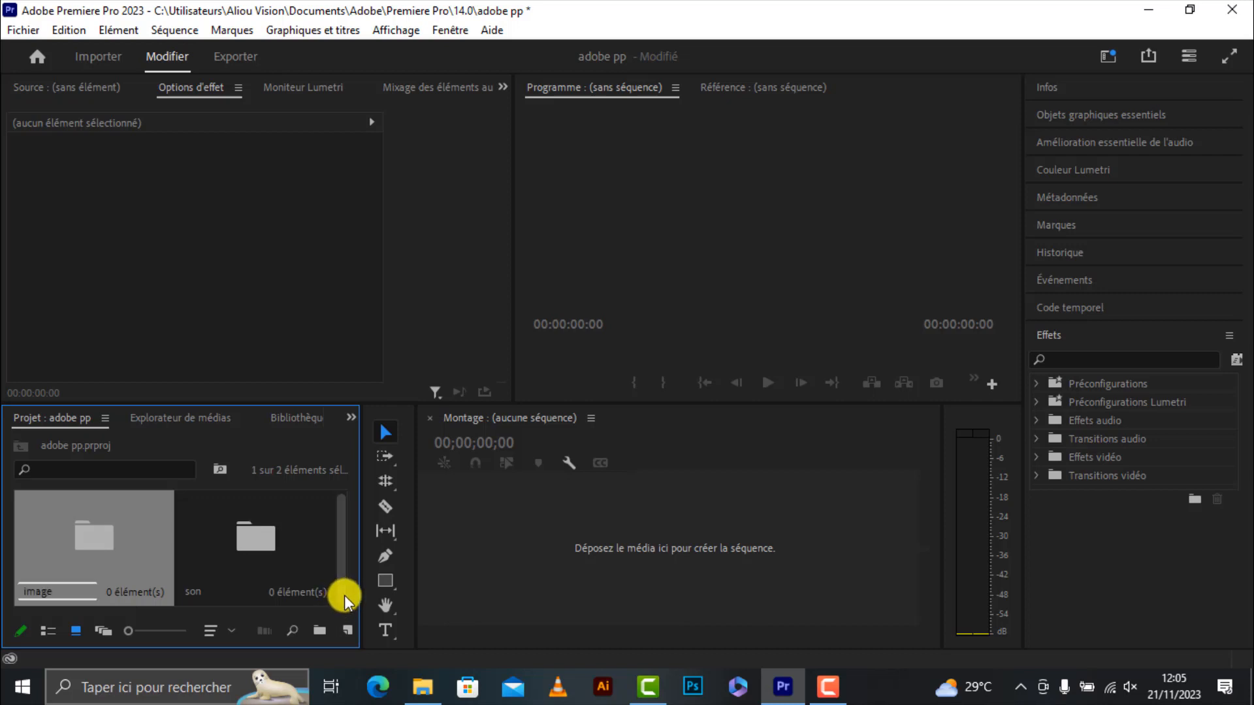
{"action": "double_click", "coordinate": [292, 577]}
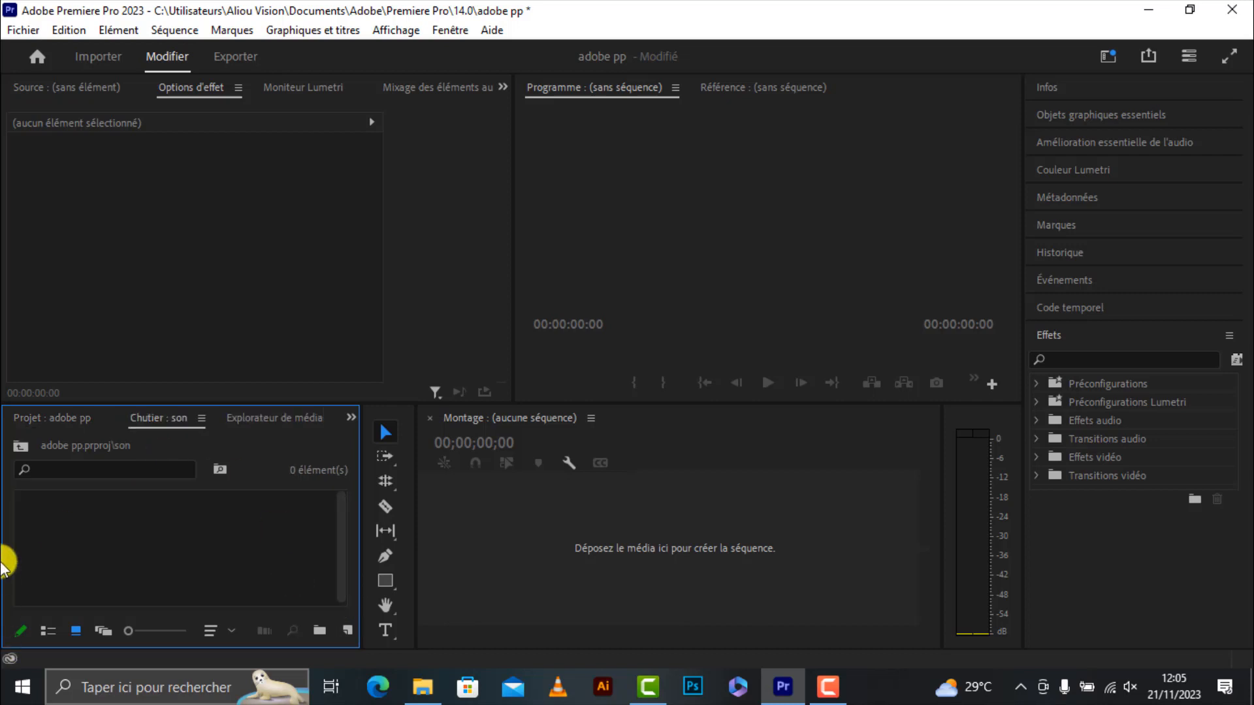
{"action": "left_click", "coordinate": [19, 421]}
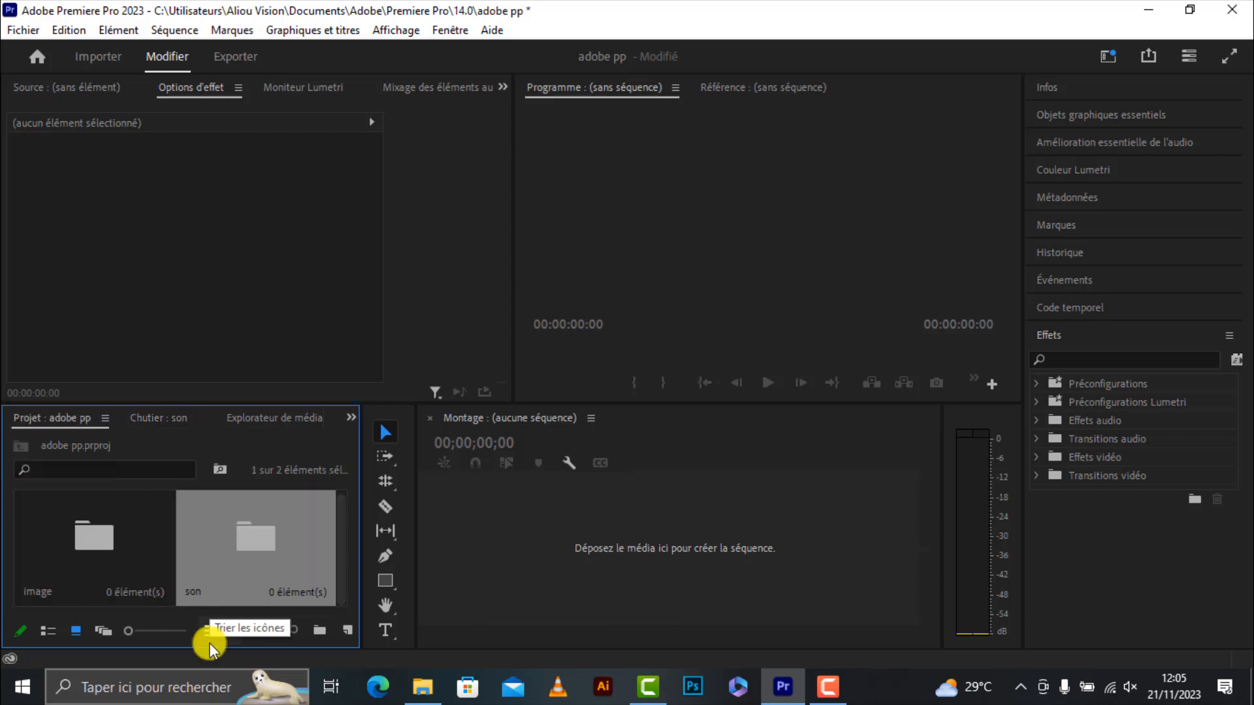
{"action": "left_click", "coordinate": [317, 633]}
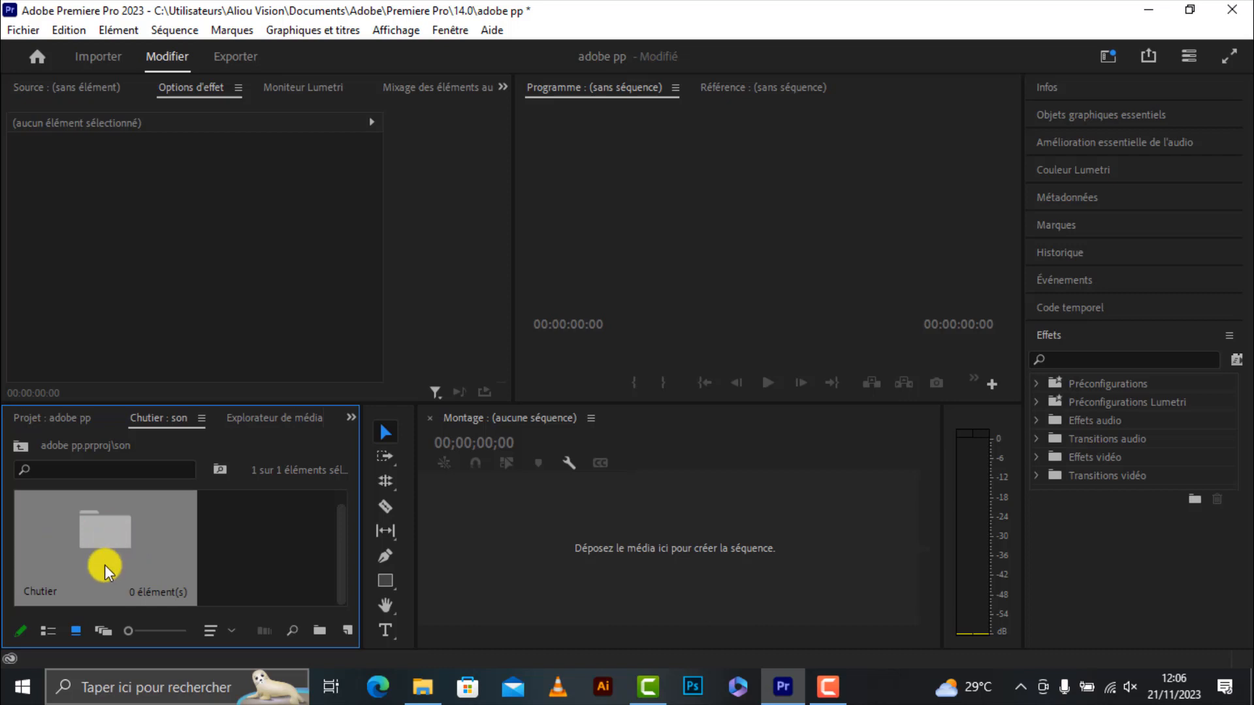
{"action": "key", "text": "Delete"}
{"action": "left_click", "coordinate": [24, 441]}
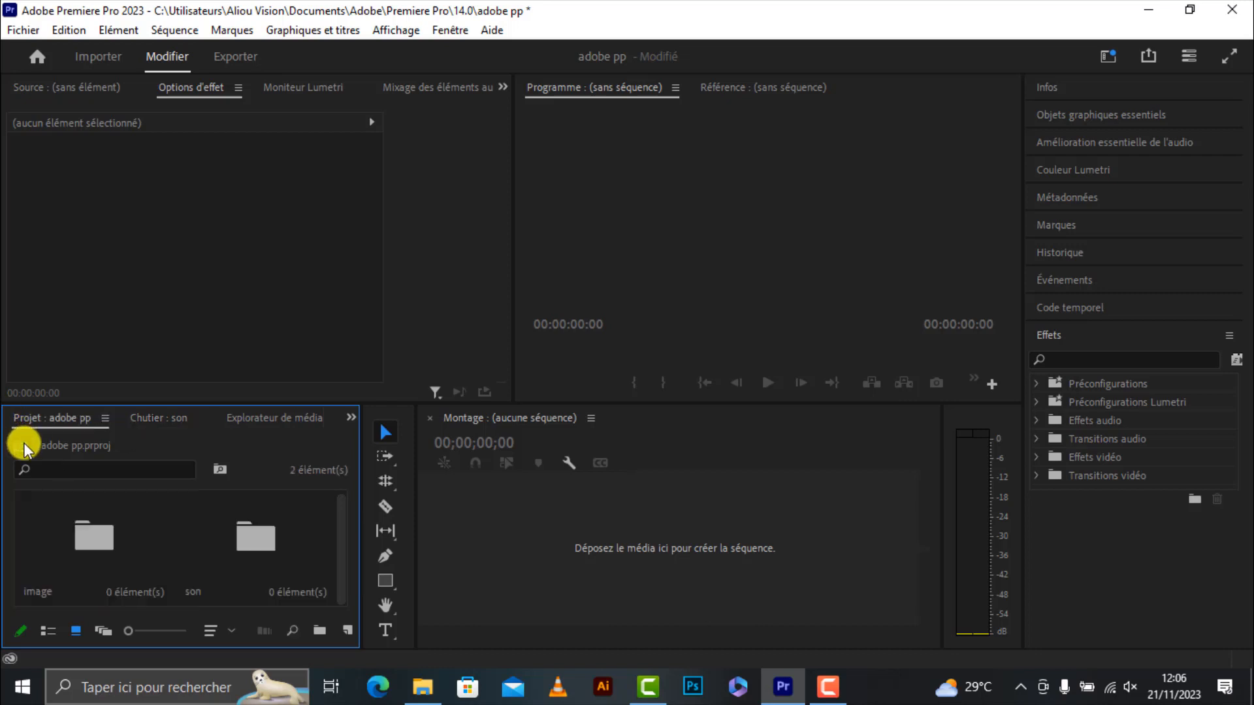
Step: Create a third bin named "vd" at the root of the project
{"action": "left_click", "coordinate": [320, 630]}
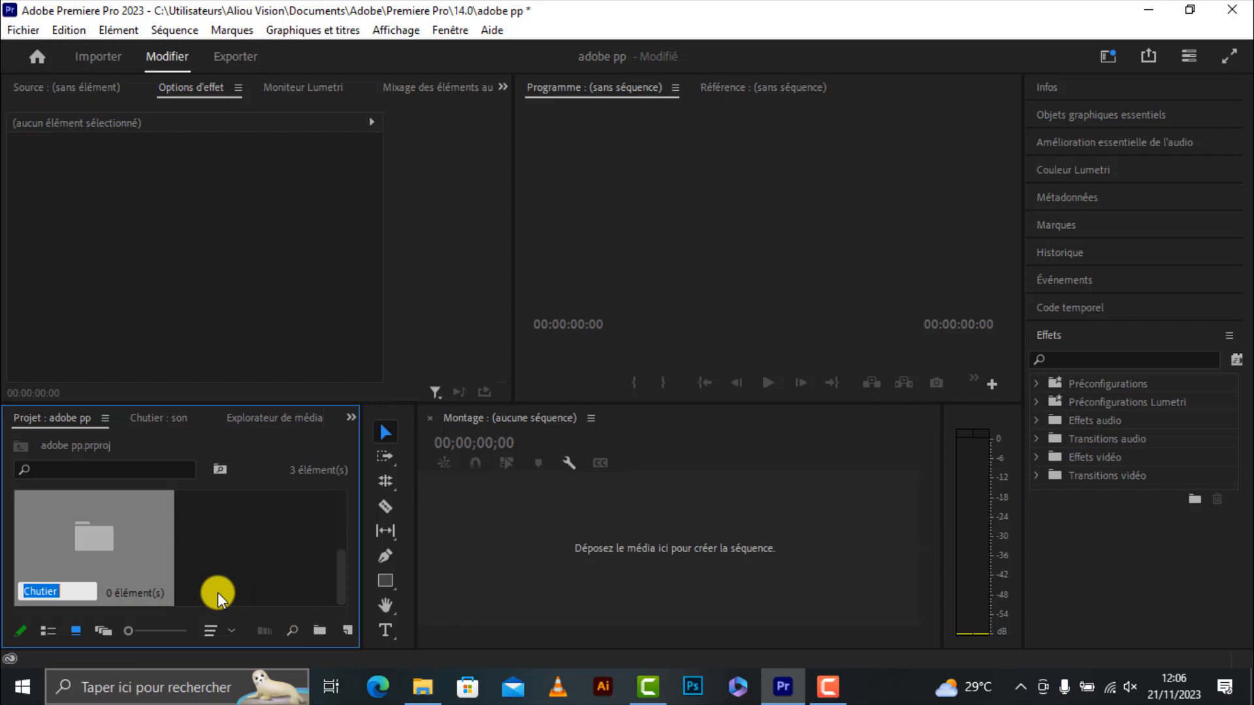
{"action": "type", "text": "vd"}
{"action": "left_click", "coordinate": [261, 553]}
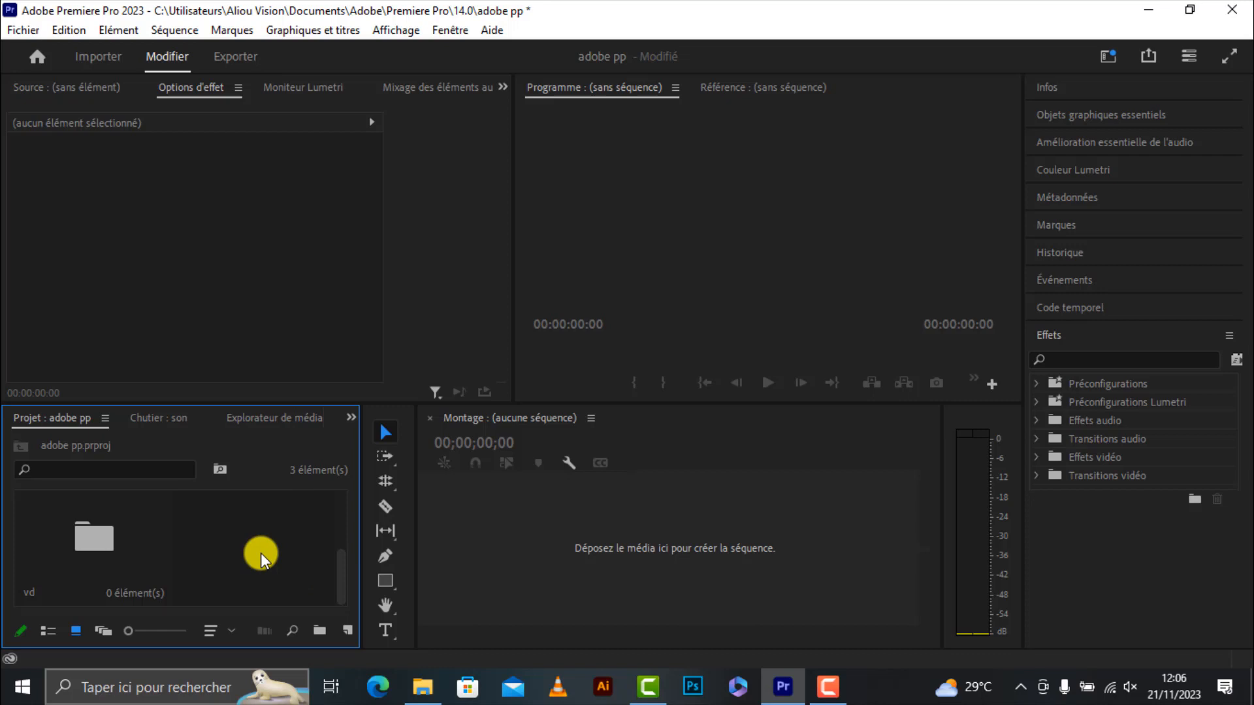
Step: Import the Drapeau-Sénégal-760px picture from the Bacground folder into the image bin
{"action": "scroll", "coordinate": [261, 553], "scroll_direction": "up", "scroll_amount": 2}
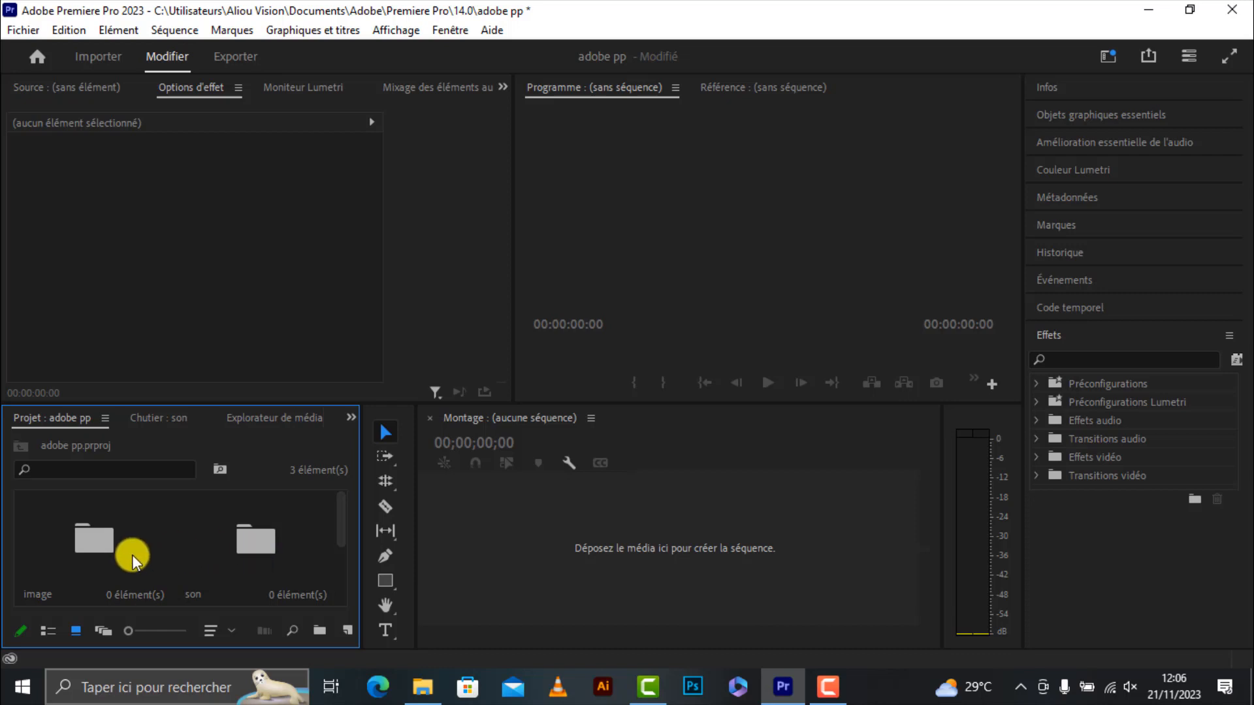
{"action": "double_click", "coordinate": [100, 543]}
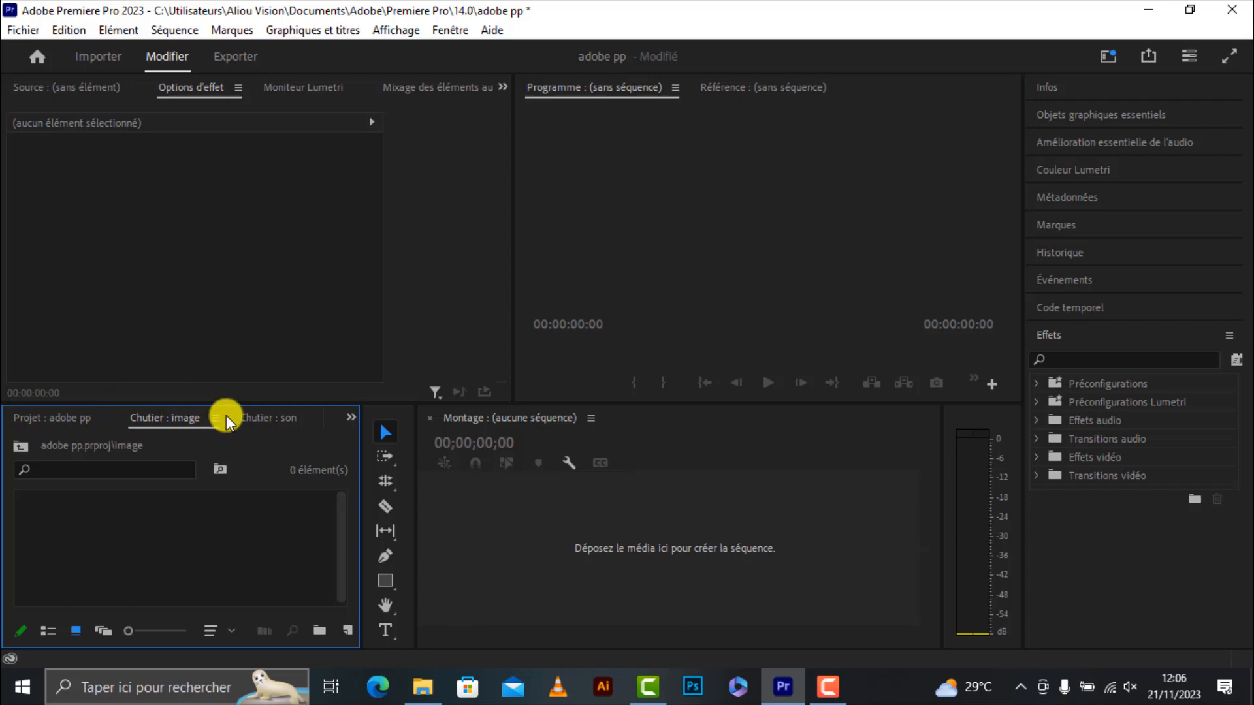
{"action": "left_click", "coordinate": [422, 686]}
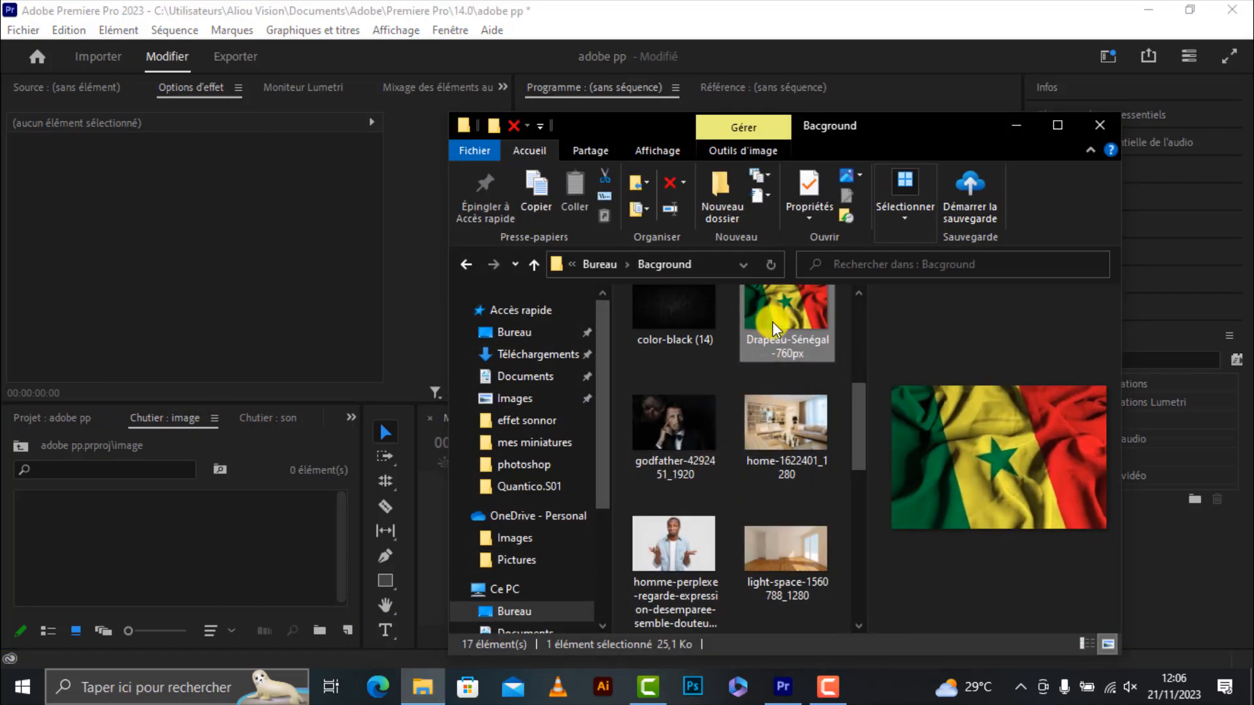
{"action": "left_click_drag", "start_coordinate": [774, 330], "coordinate": [181, 552]}
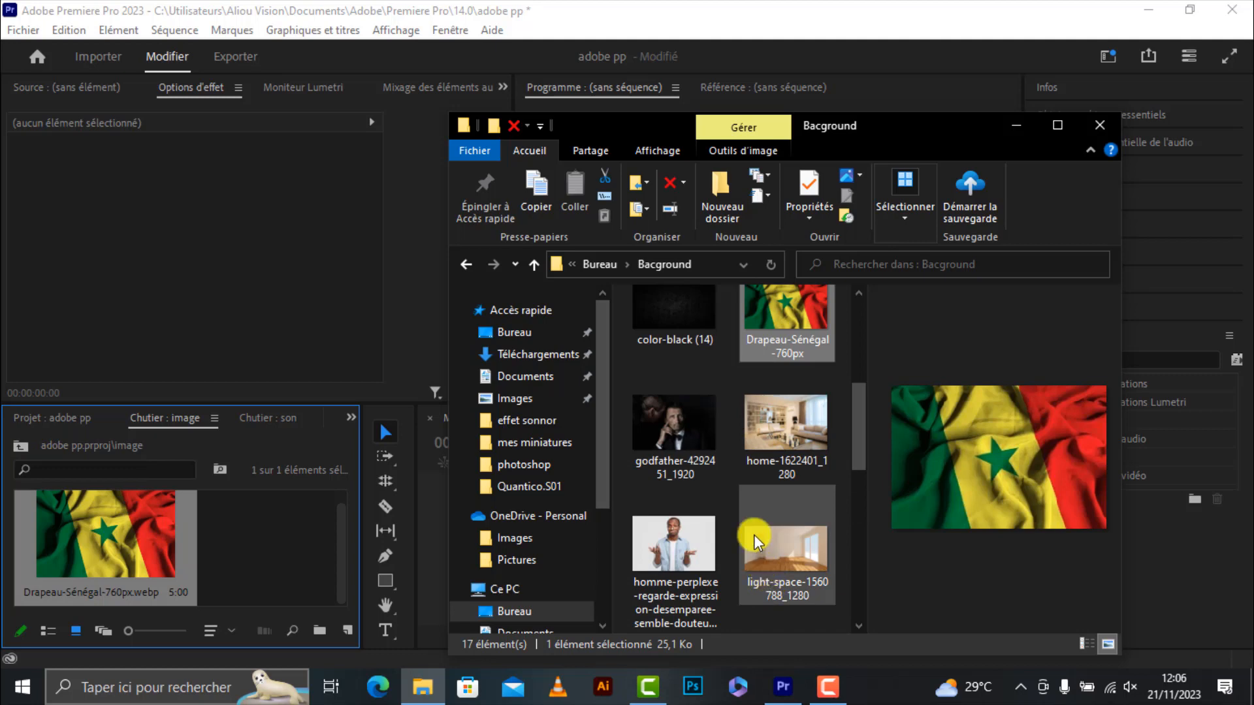
Step: Import the audio file "Voices - Patrick Patrikios.mp3" from the effet sonnor folder into the son bin
{"action": "left_click", "coordinate": [22, 450]}
{"action": "left_click", "coordinate": [229, 535]}
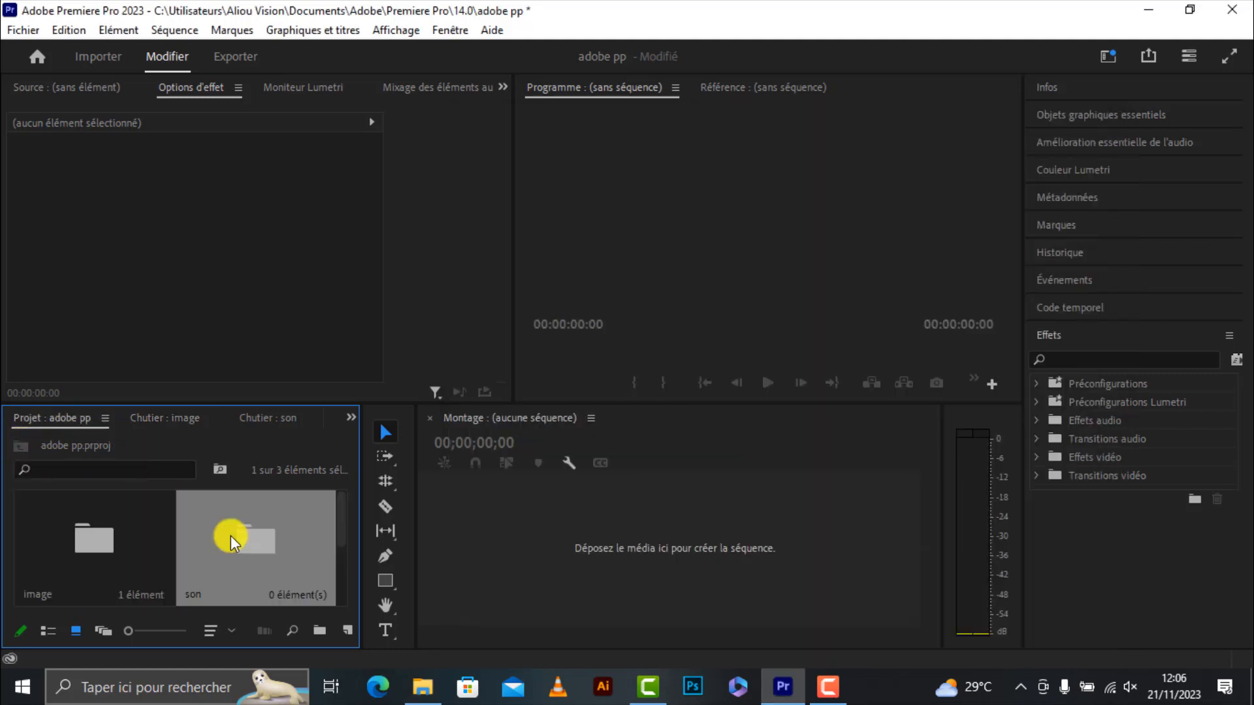
{"action": "double_click", "coordinate": [230, 535]}
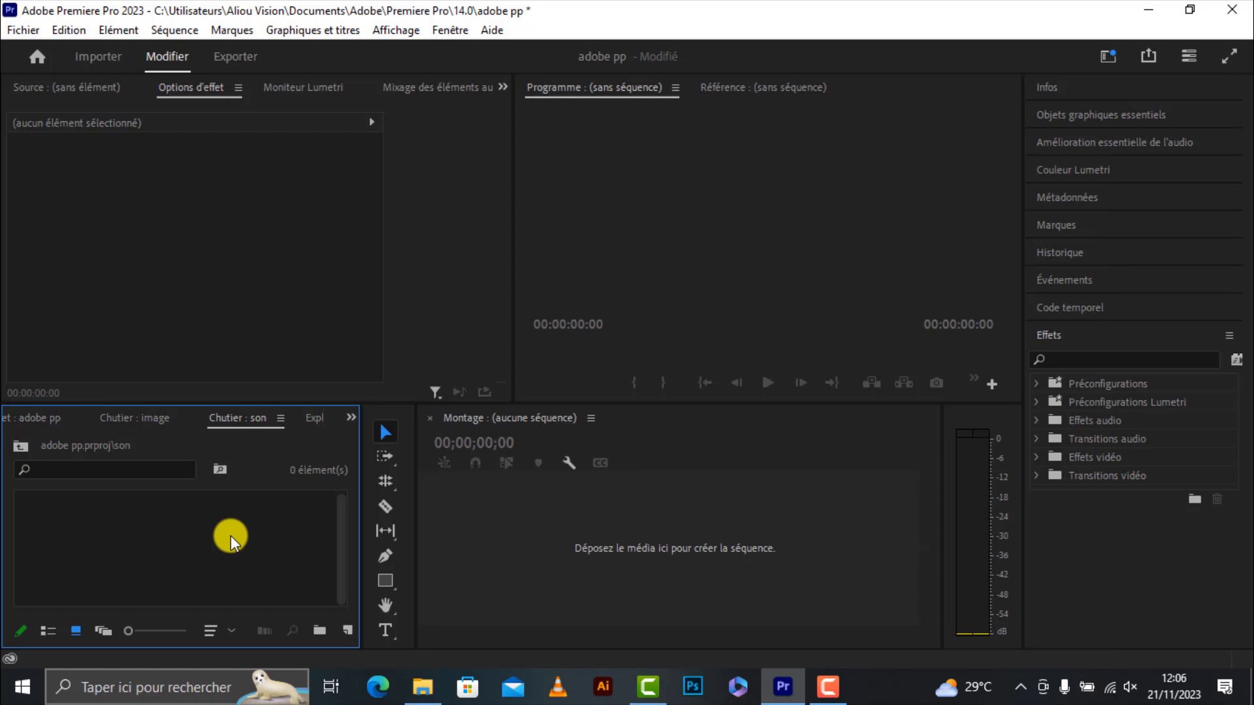
{"action": "left_click", "coordinate": [440, 670]}
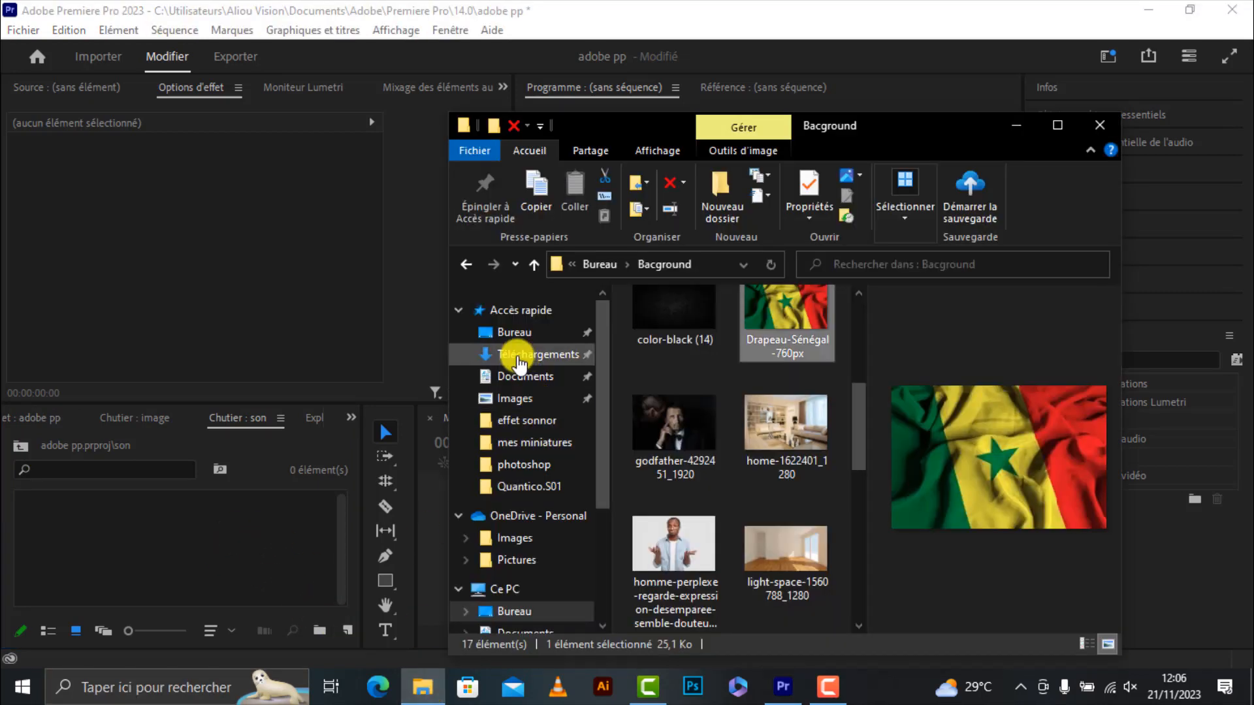
{"action": "left_click", "coordinate": [516, 420]}
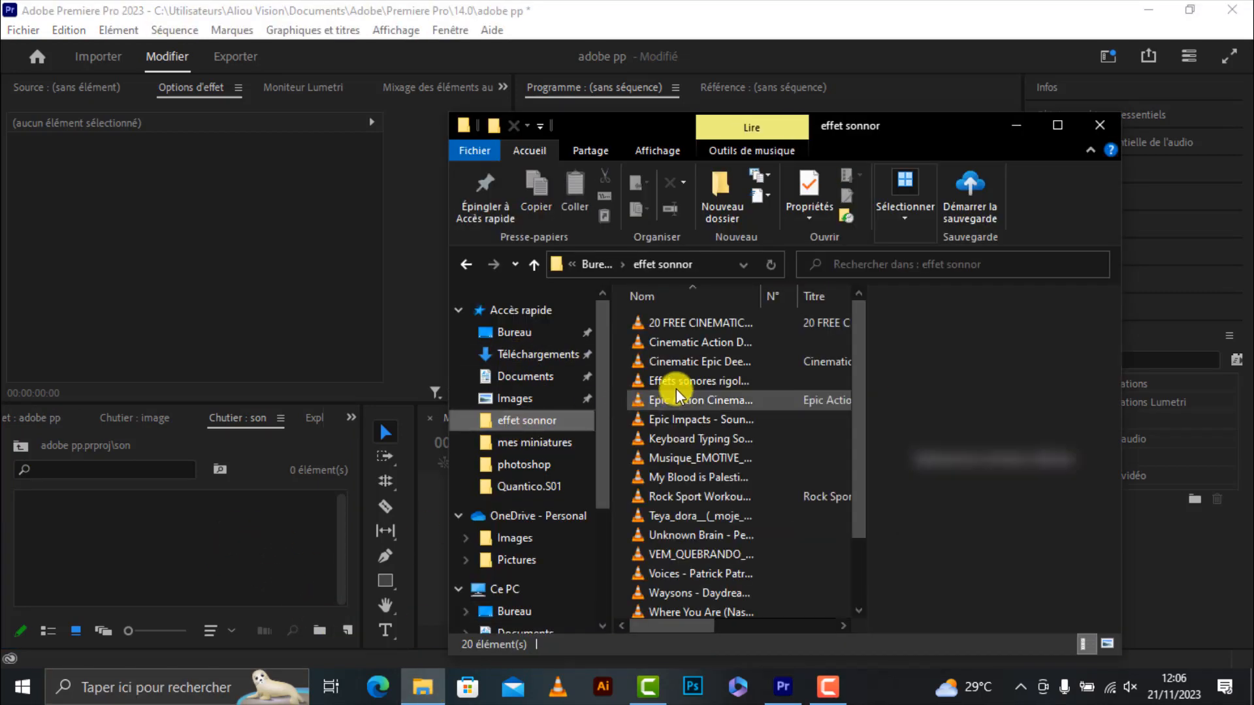
{"action": "mouse_move", "coordinate": [664, 383]}
{"action": "left_mouse_down"}
{"action": "mouse_move", "coordinate": [619, 390]}
{"action": "mouse_move", "coordinate": [646, 391]}
{"action": "left_mouse_up"}
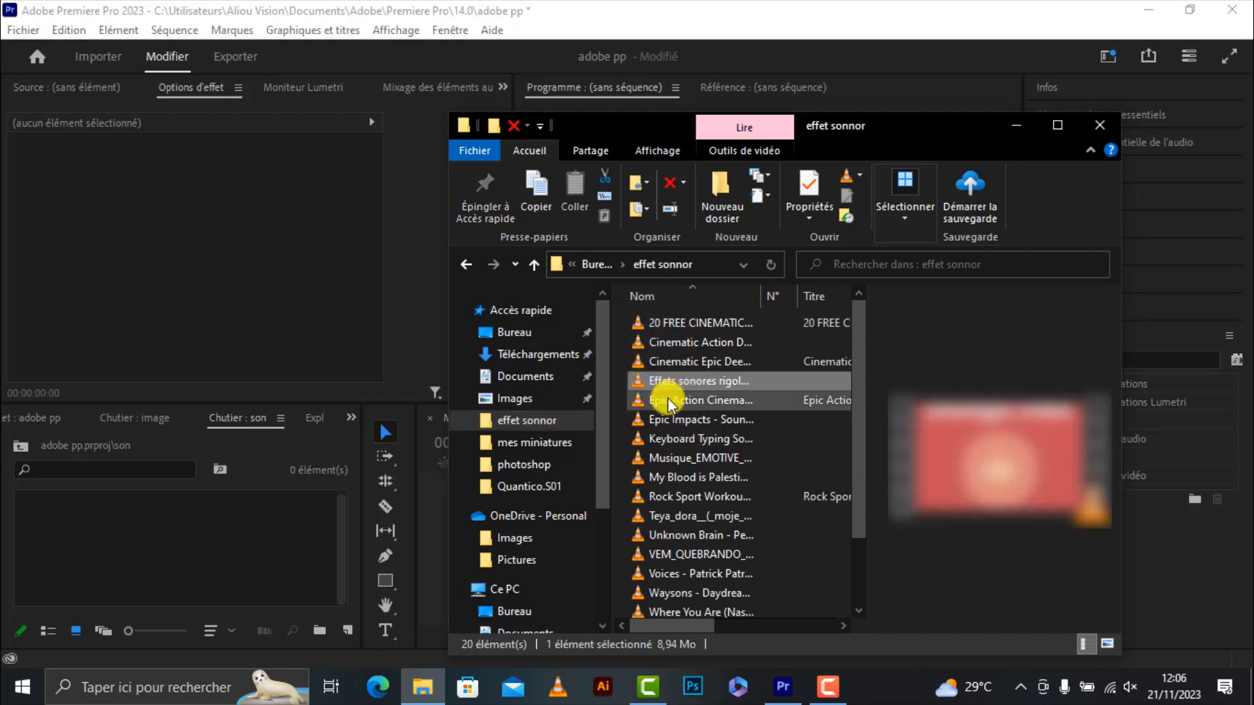
{"action": "left_click", "coordinate": [667, 400]}
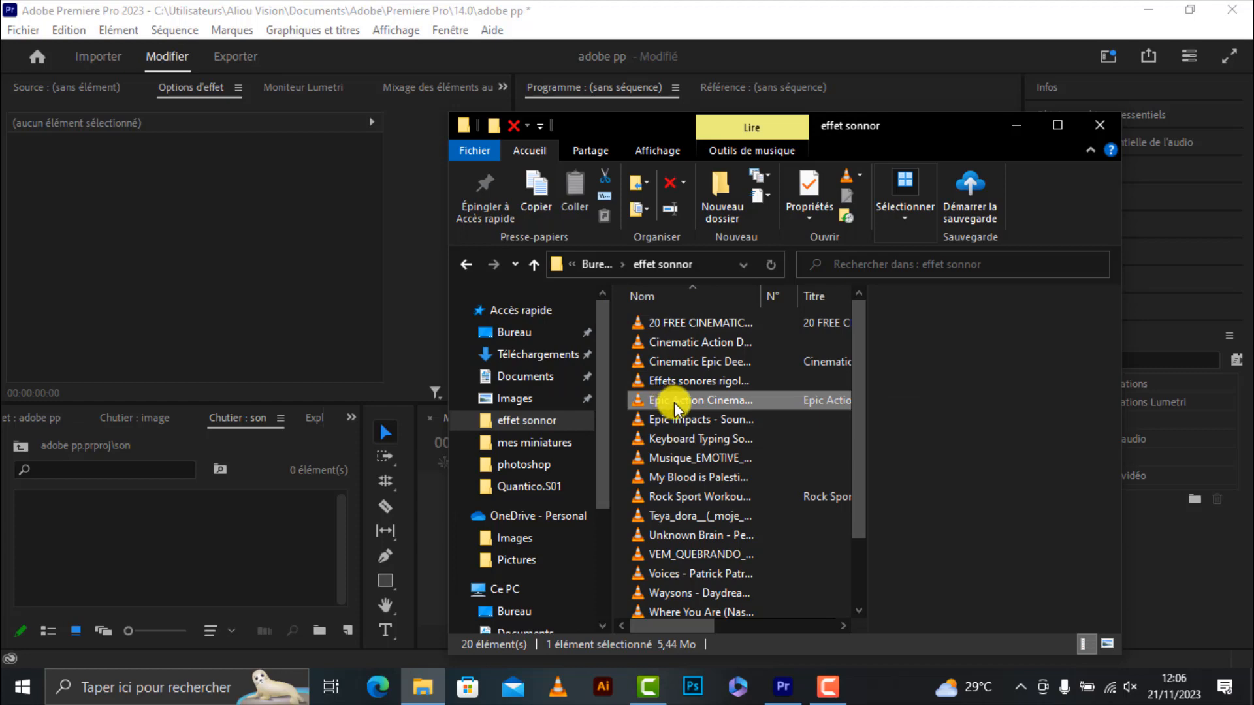
{"action": "left_click", "coordinate": [676, 402]}
{"action": "left_click", "coordinate": [718, 574]}
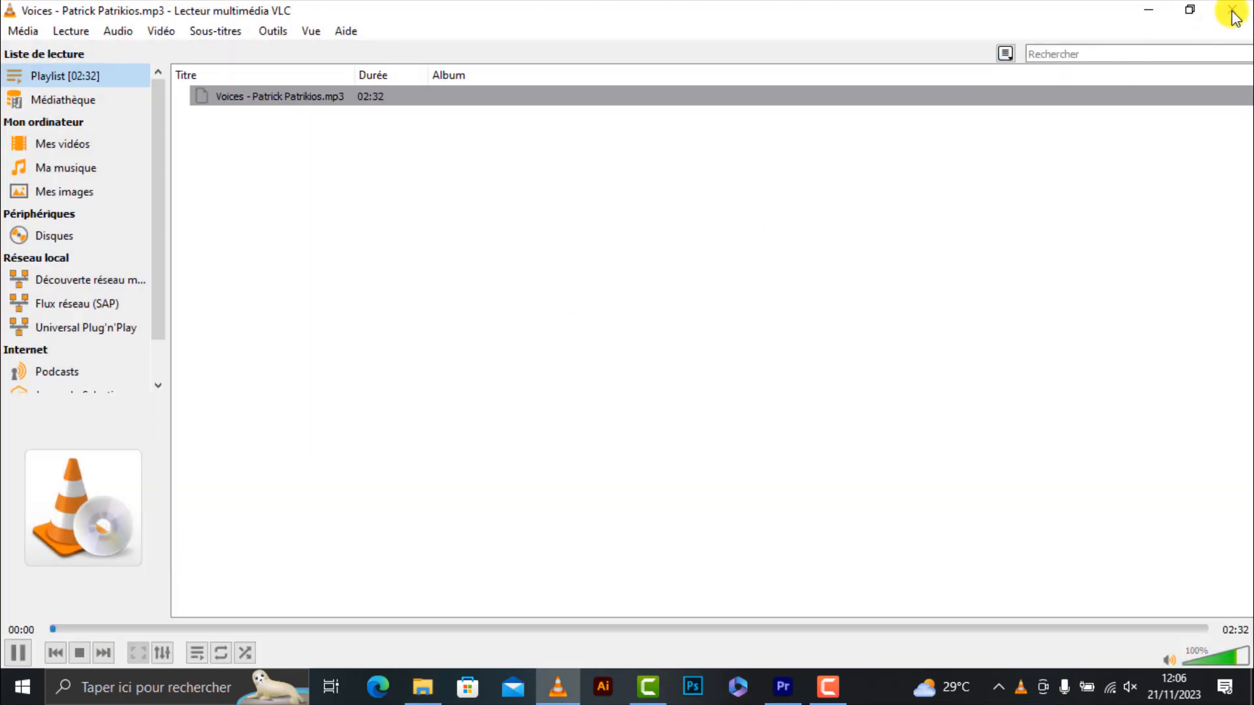
{"action": "left_click", "coordinate": [1247, 9]}
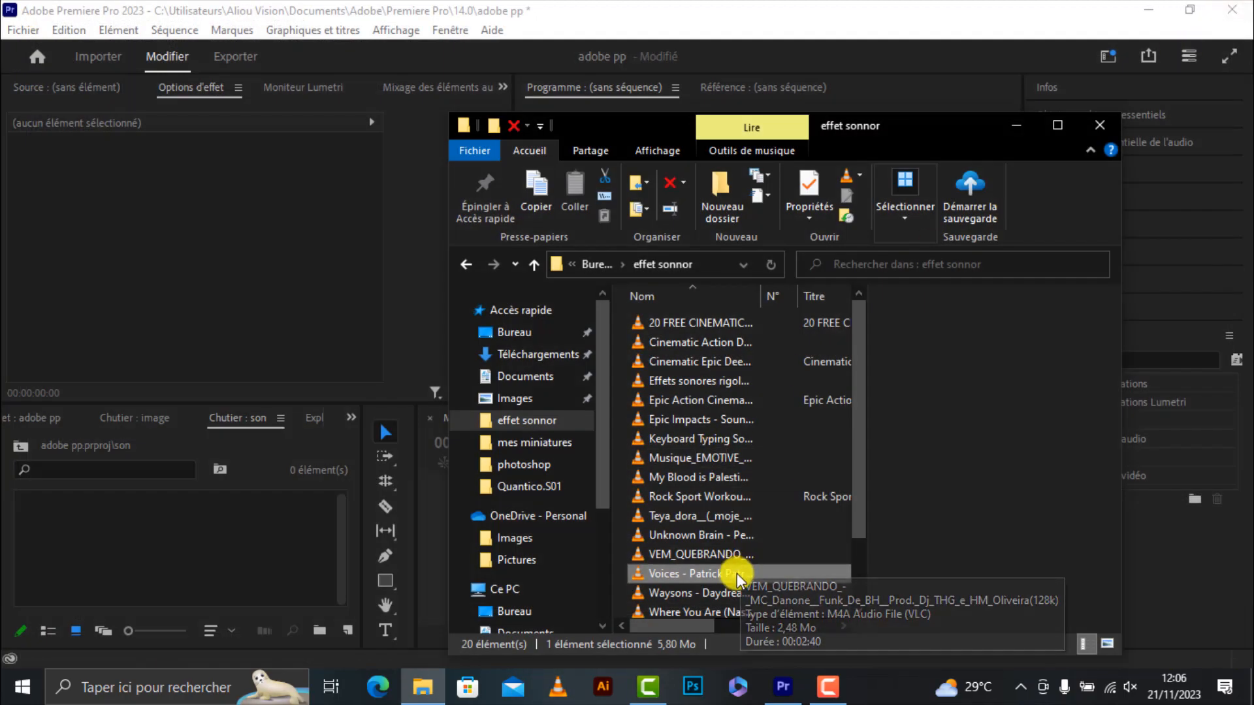
{"action": "left_click_drag", "start_coordinate": [734, 577], "coordinate": [165, 555]}
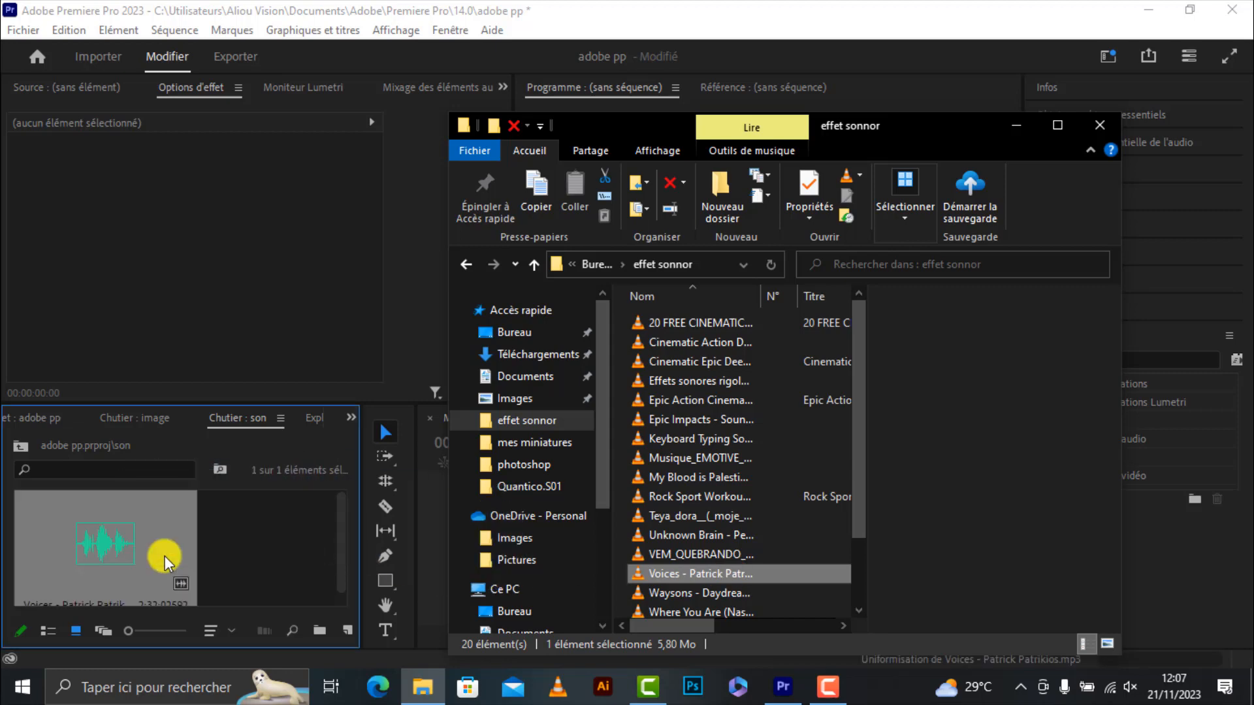
Step: Import the video diet_-_26731 (720p).mp4 from the vd backround folder on the Bureau into the vd bin
{"action": "left_click", "coordinate": [21, 446]}
{"action": "scroll", "coordinate": [268, 562], "scroll_direction": "down", "scroll_amount": 2}
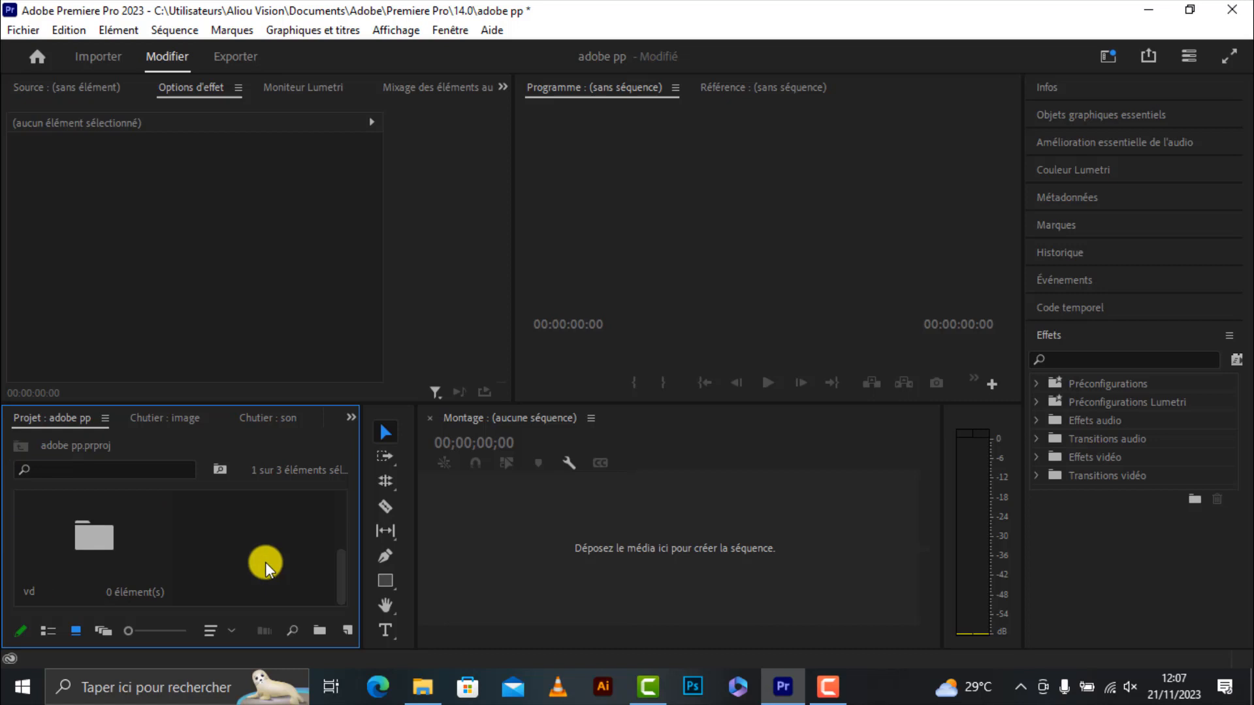
{"action": "double_click", "coordinate": [108, 562]}
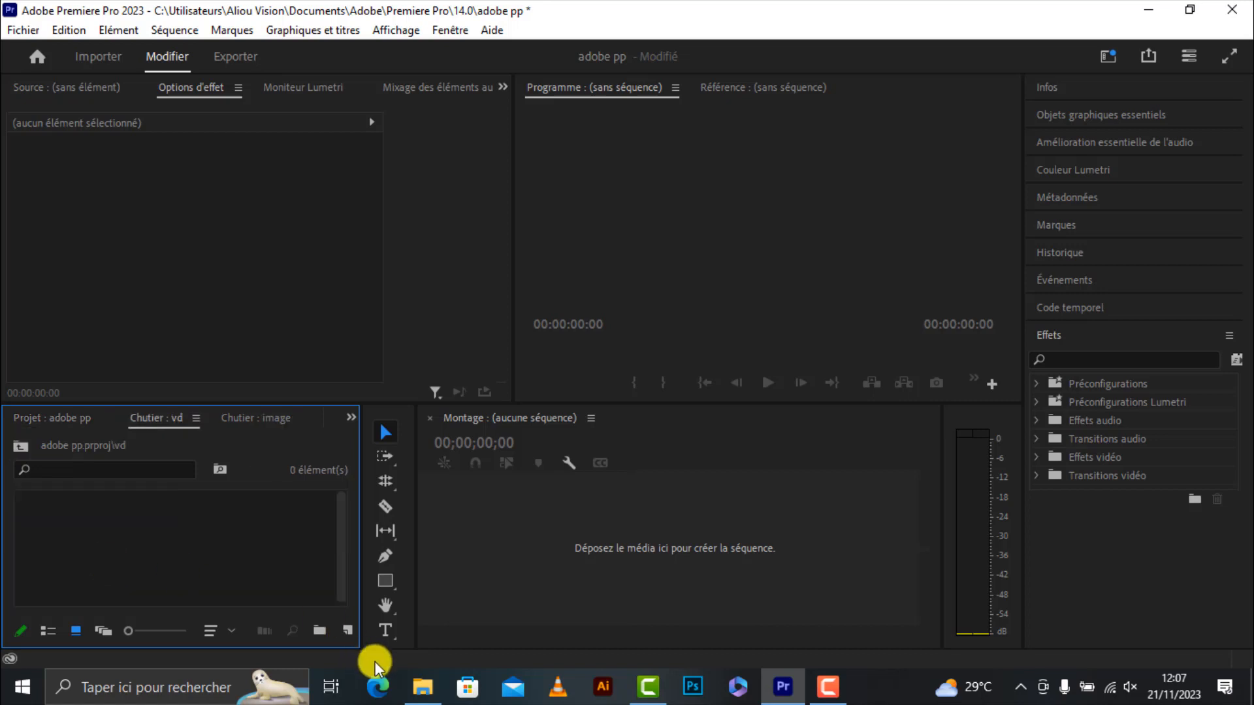
{"action": "left_click", "coordinate": [423, 686]}
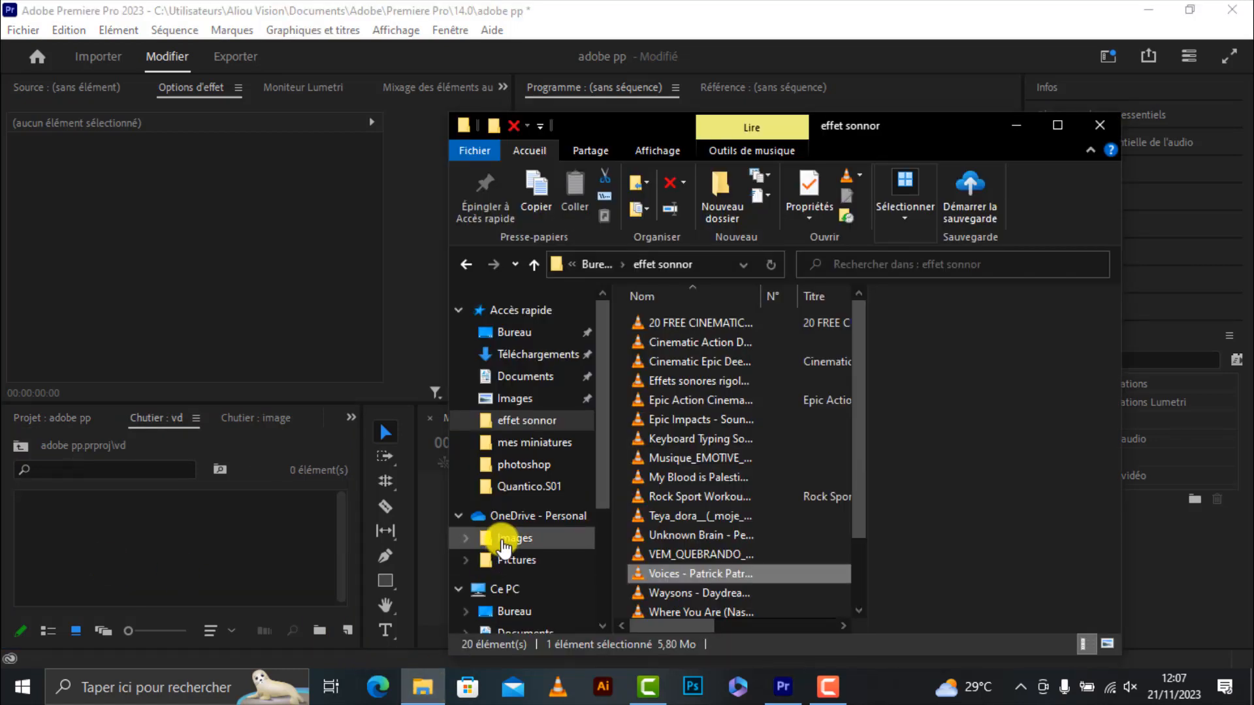
{"action": "left_click", "coordinate": [506, 332]}
{"action": "scroll", "coordinate": [758, 498], "scroll_direction": "down", "scroll_amount": 2}
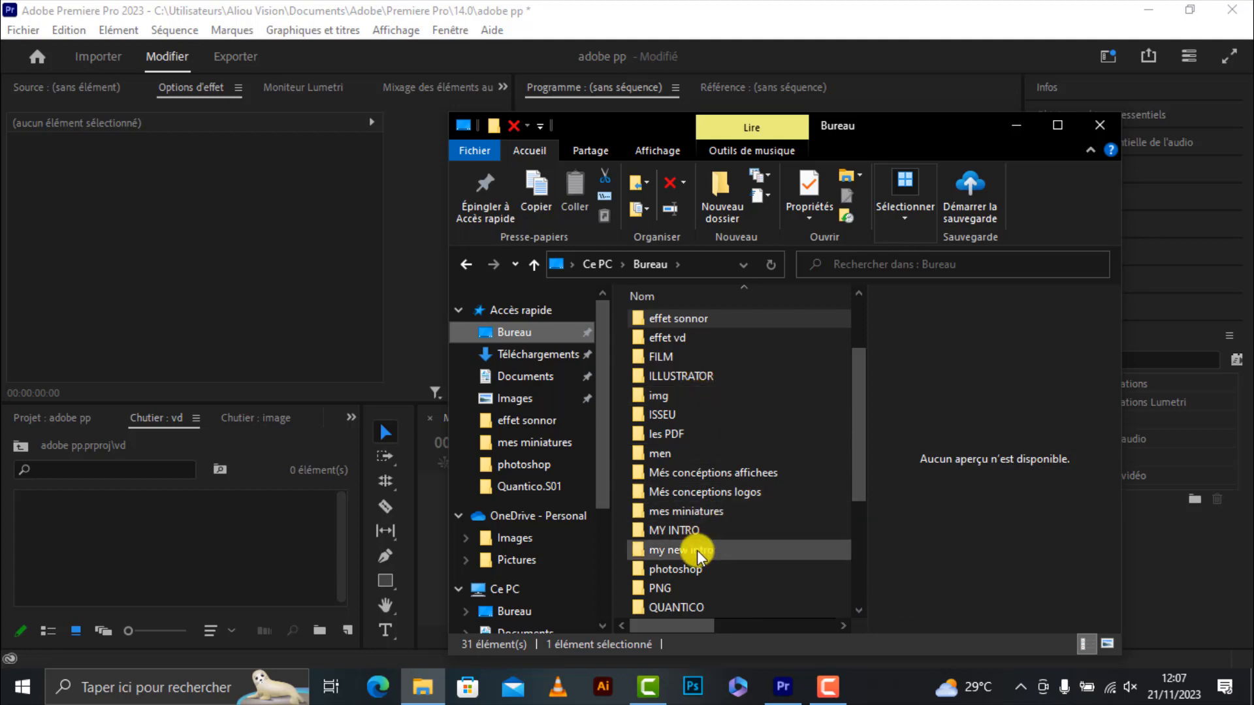
{"action": "scroll", "coordinate": [696, 550], "scroll_direction": "down", "scroll_amount": 1}
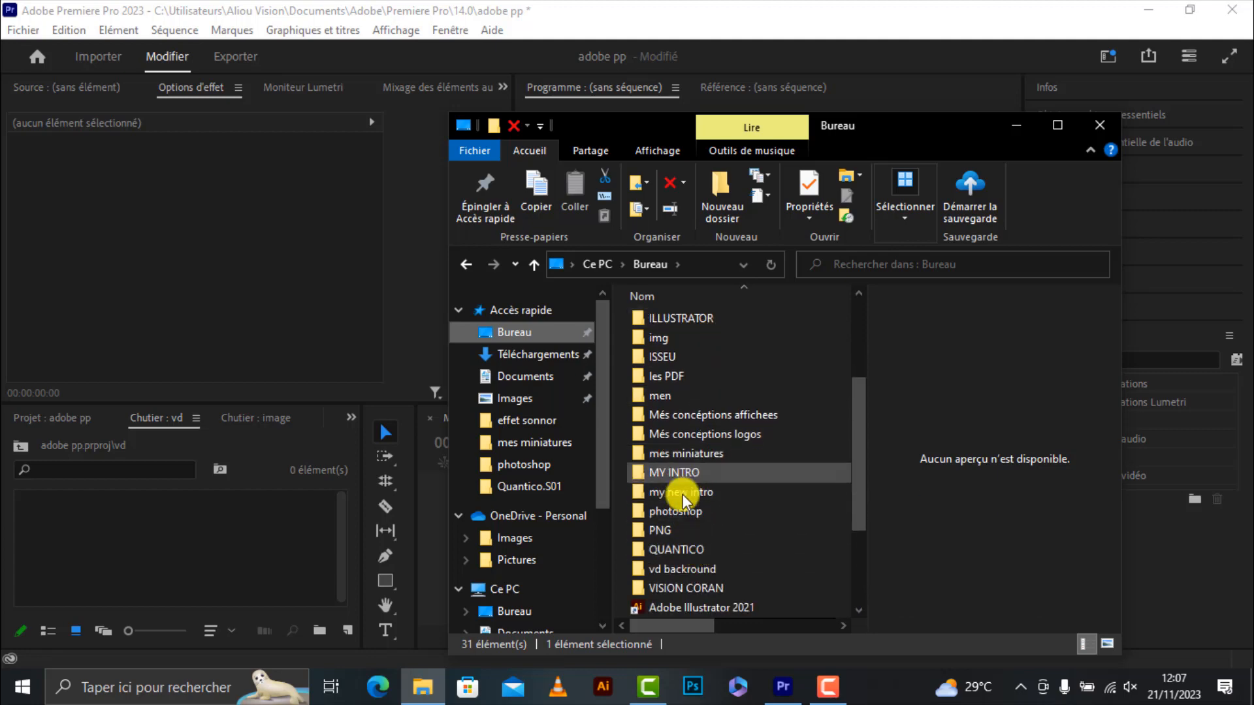
{"action": "scroll", "coordinate": [680, 512], "scroll_direction": "down", "scroll_amount": 1}
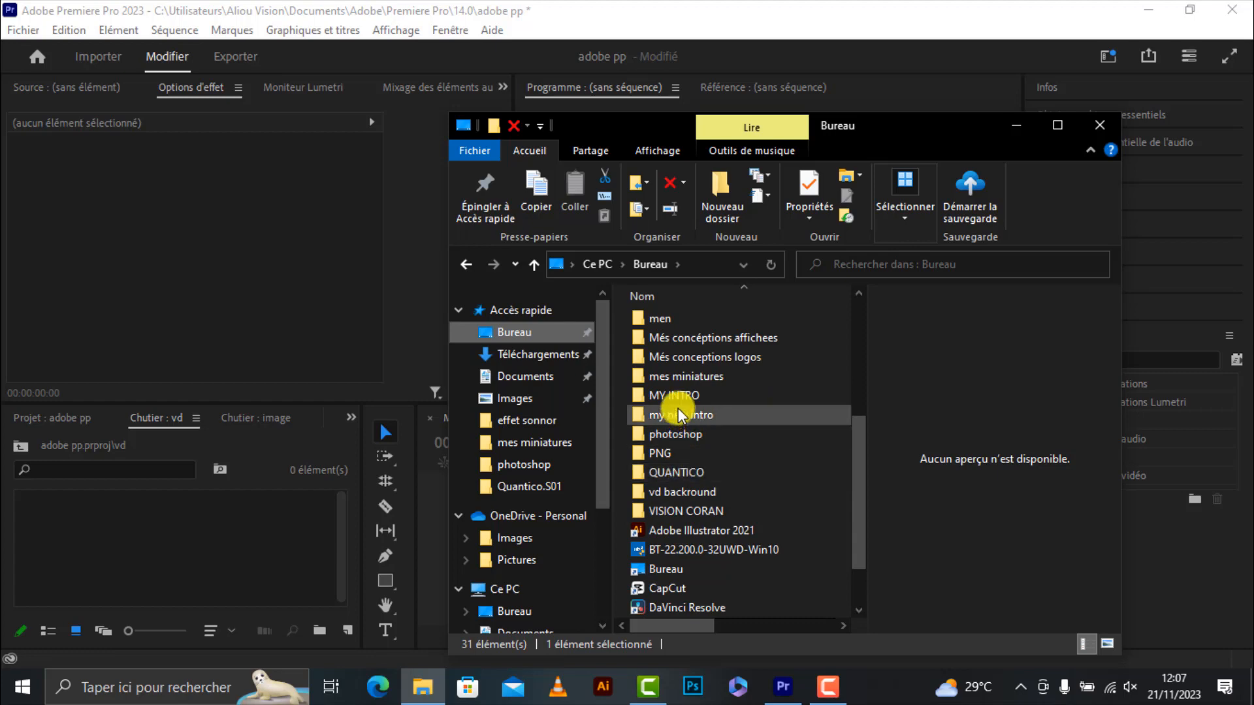
{"action": "double_click", "coordinate": [671, 500]}
{"action": "left_click", "coordinate": [691, 491]}
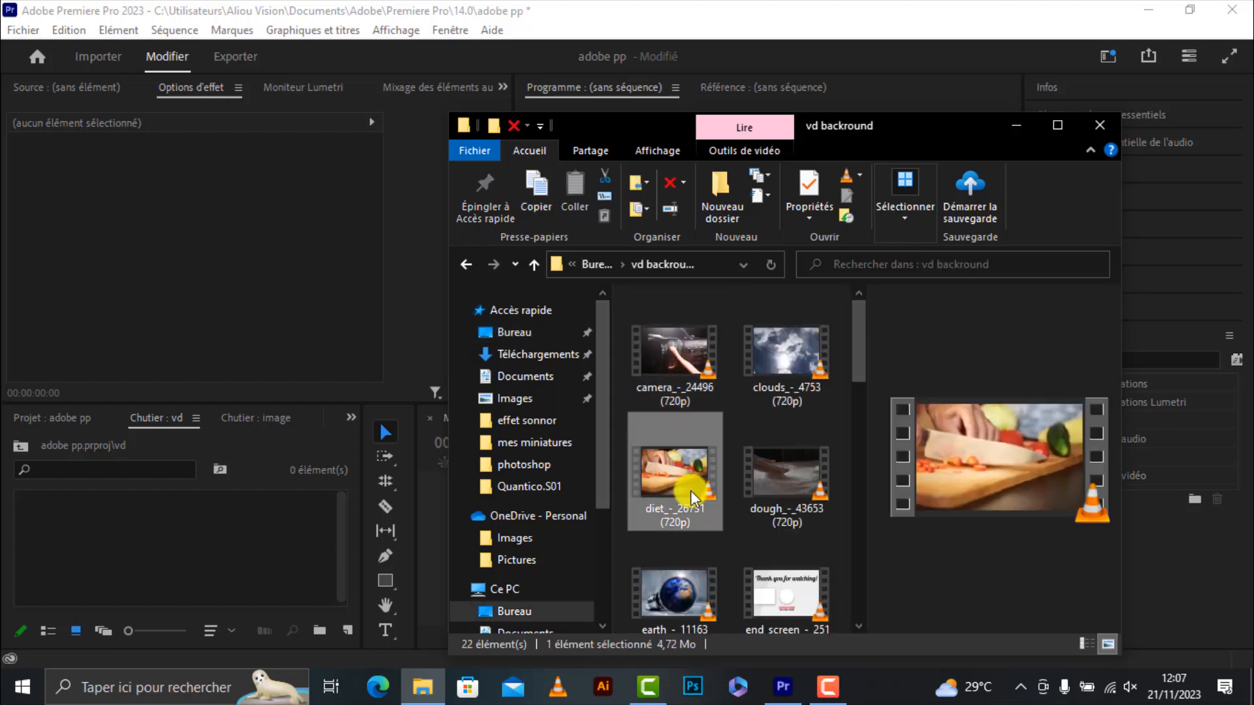
{"action": "left_click_drag", "start_coordinate": [691, 491], "coordinate": [196, 574]}
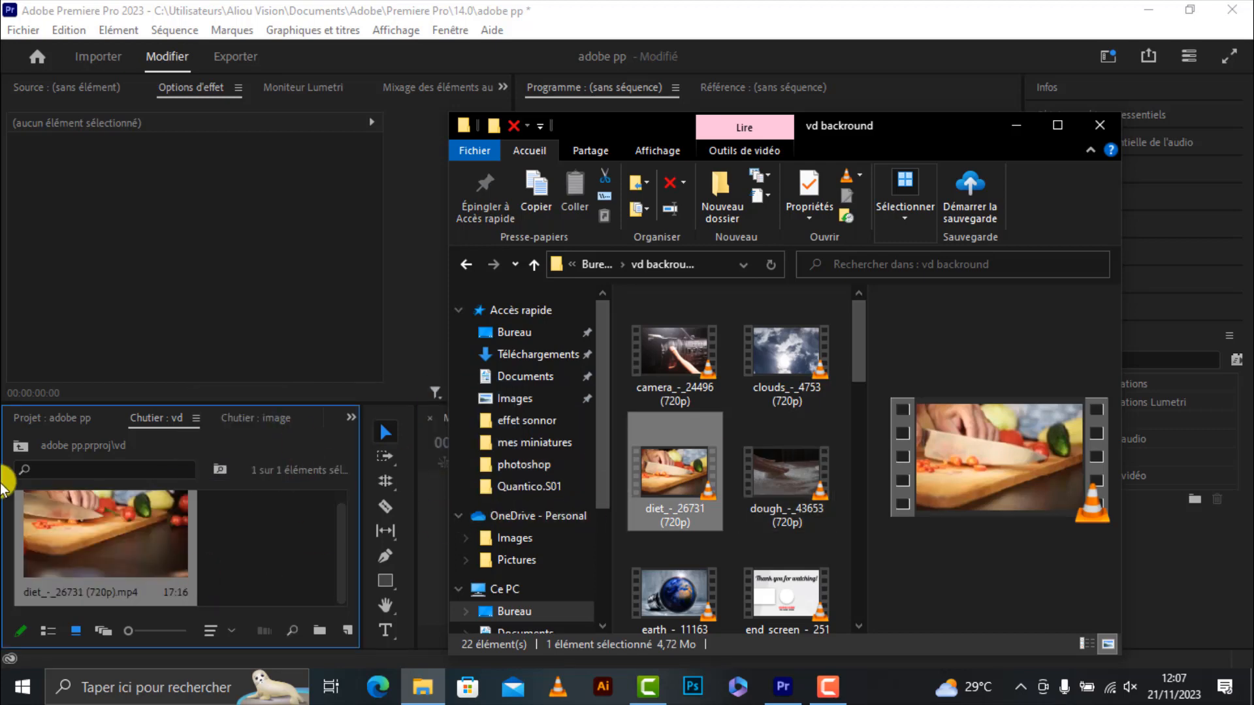
Step: Load the diet_-_26731 (720p).mp4 clip from the vd bin into the Source monitor
{"action": "left_click", "coordinate": [28, 448]}
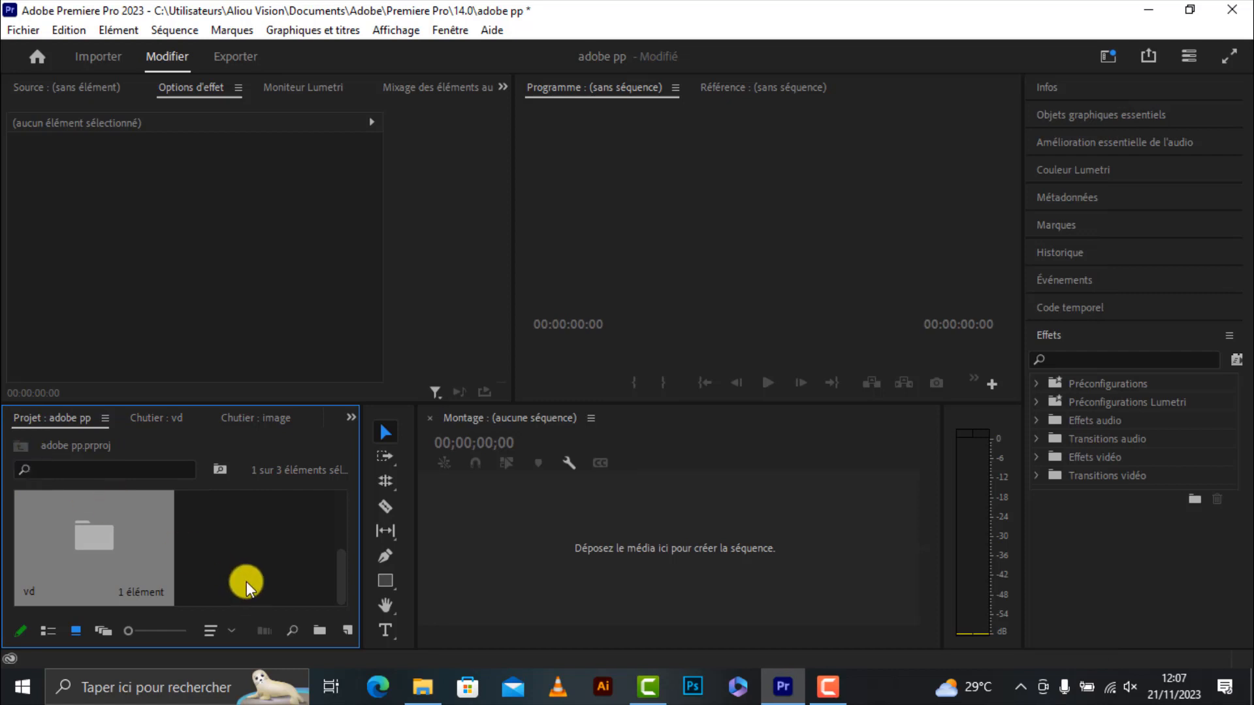
{"action": "scroll", "coordinate": [245, 581], "scroll_direction": "up", "scroll_amount": 2}
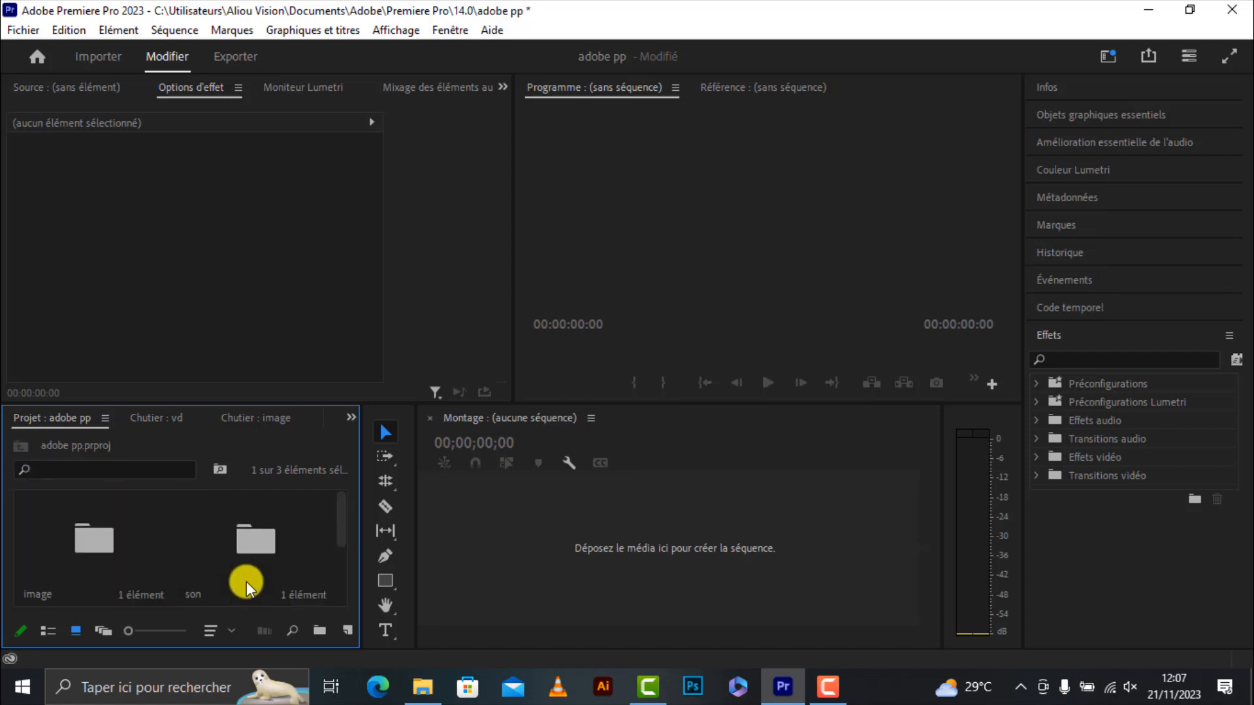
{"action": "double_click", "coordinate": [71, 540]}
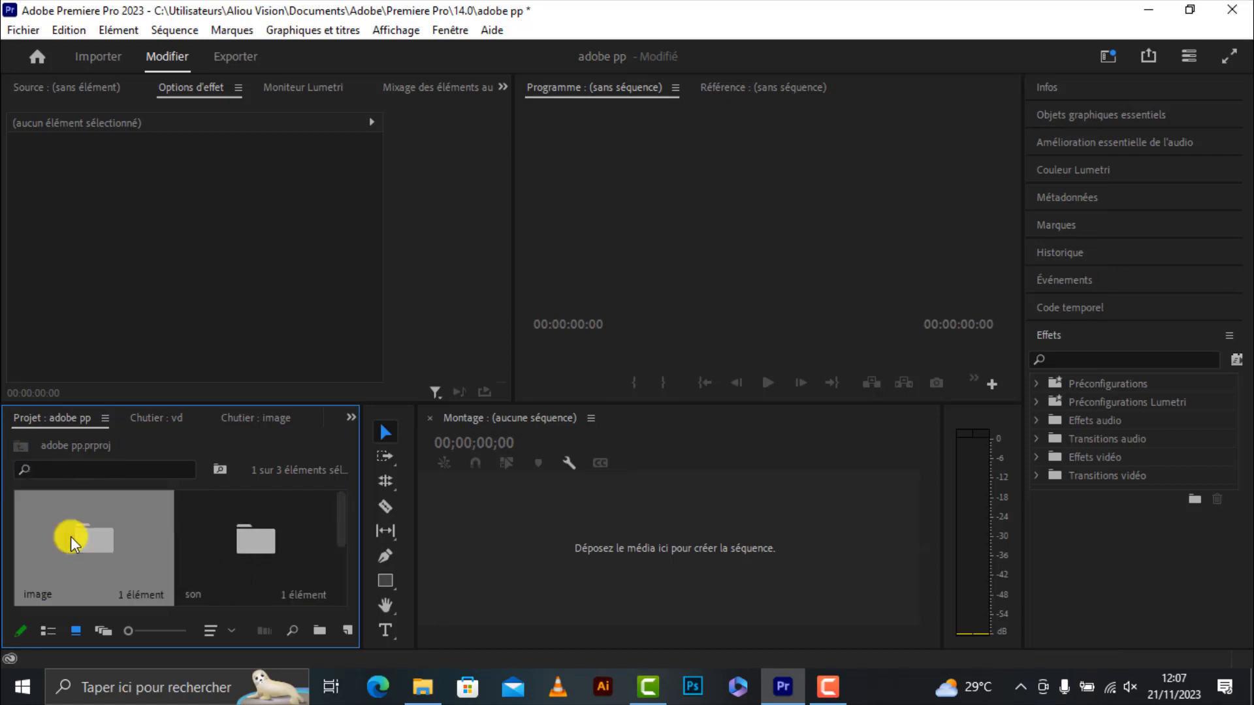
{"action": "left_click", "coordinate": [17, 447]}
{"action": "scroll", "coordinate": [238, 559], "scroll_direction": "down", "scroll_amount": 2}
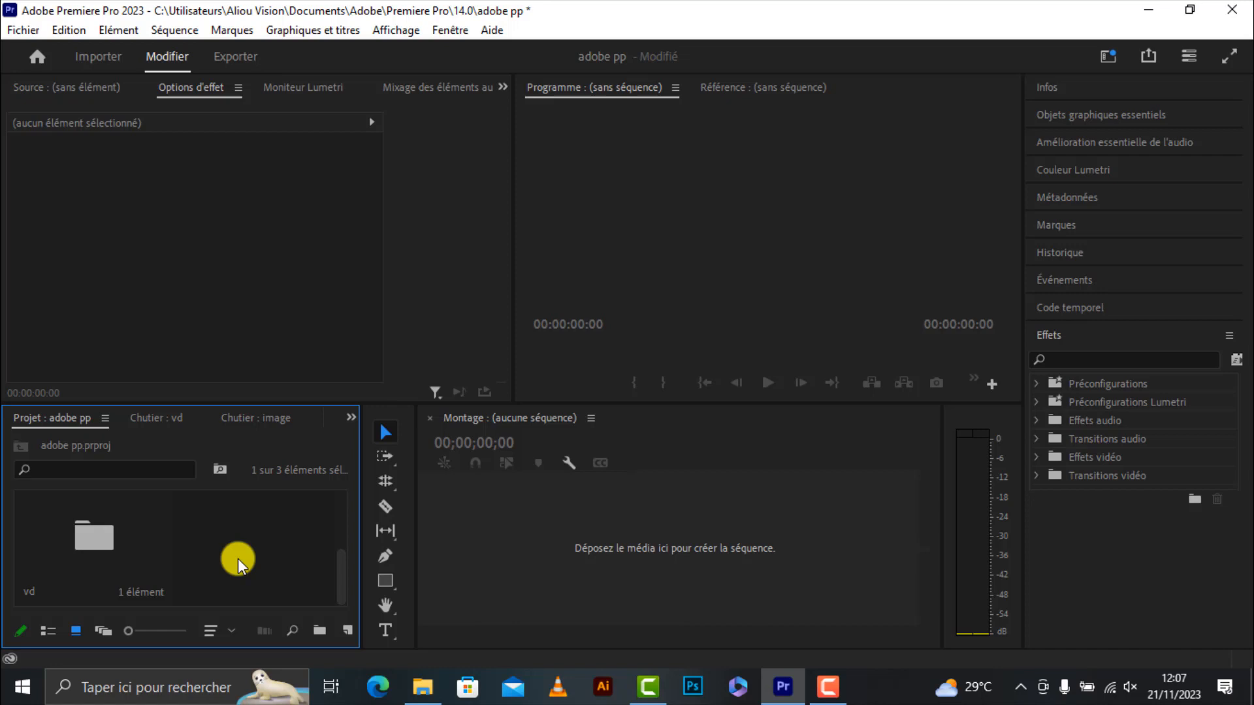
{"action": "double_click", "coordinate": [117, 554]}
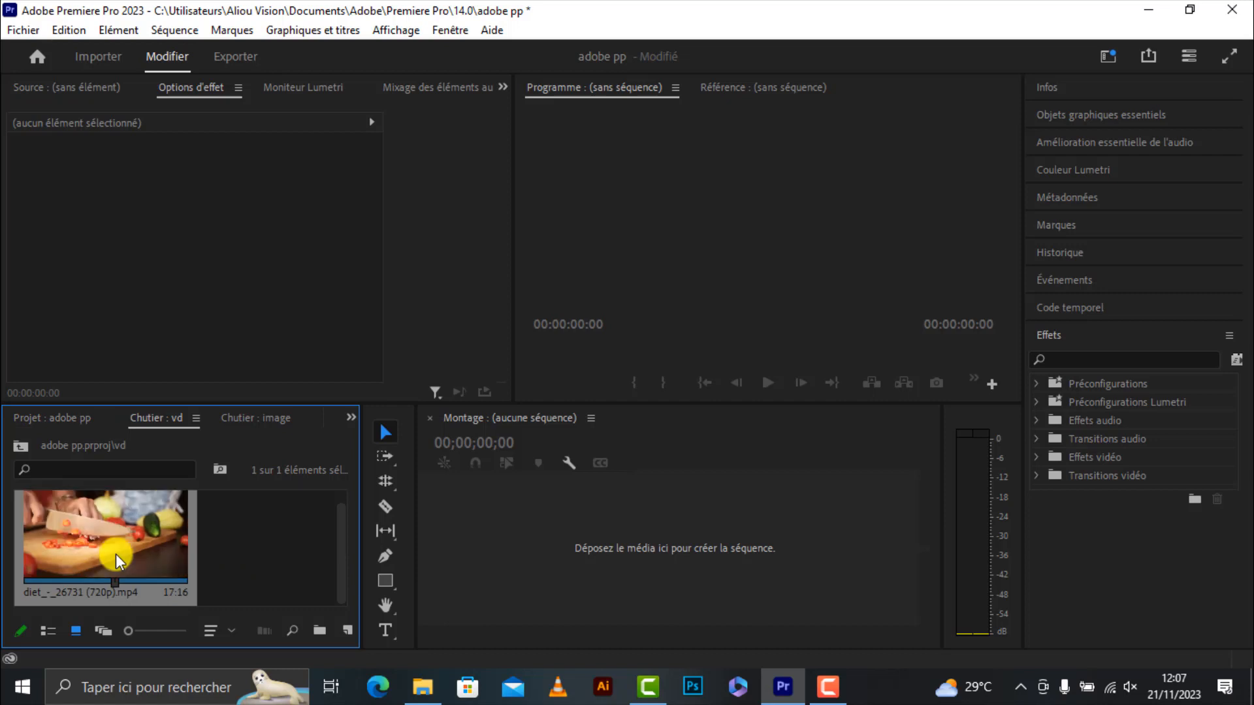
{"action": "double_click", "coordinate": [116, 553]}
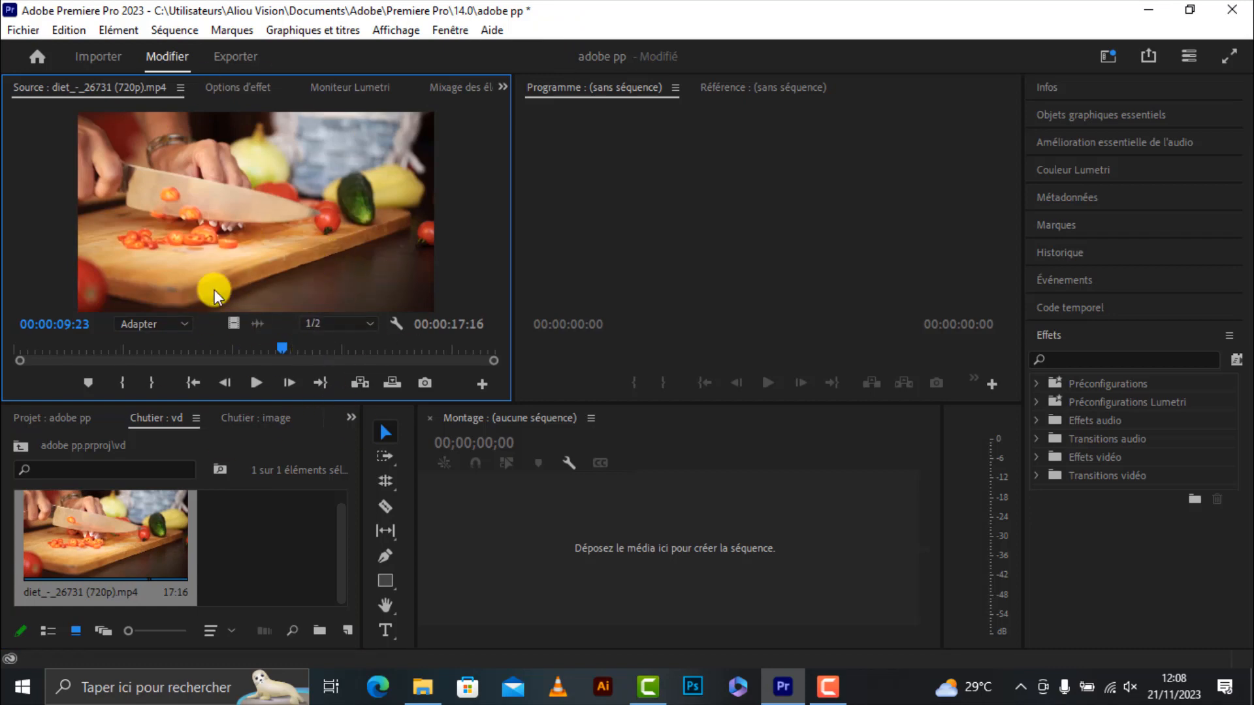
Step: Play the source clip from its start and stop it at about 00:00:05:04
{"action": "left_click_drag", "start_coordinate": [280, 351], "coordinate": [10, 359]}
{"action": "left_click", "coordinate": [259, 382]}
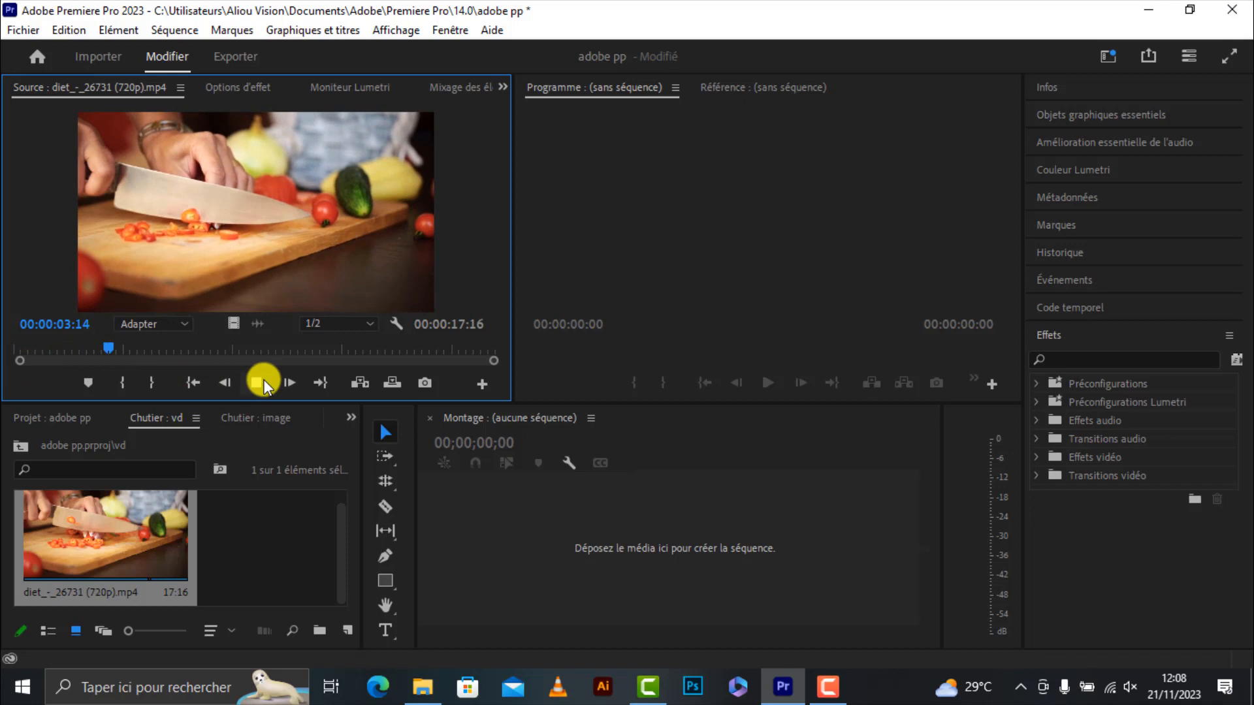
{"action": "left_click", "coordinate": [264, 381]}
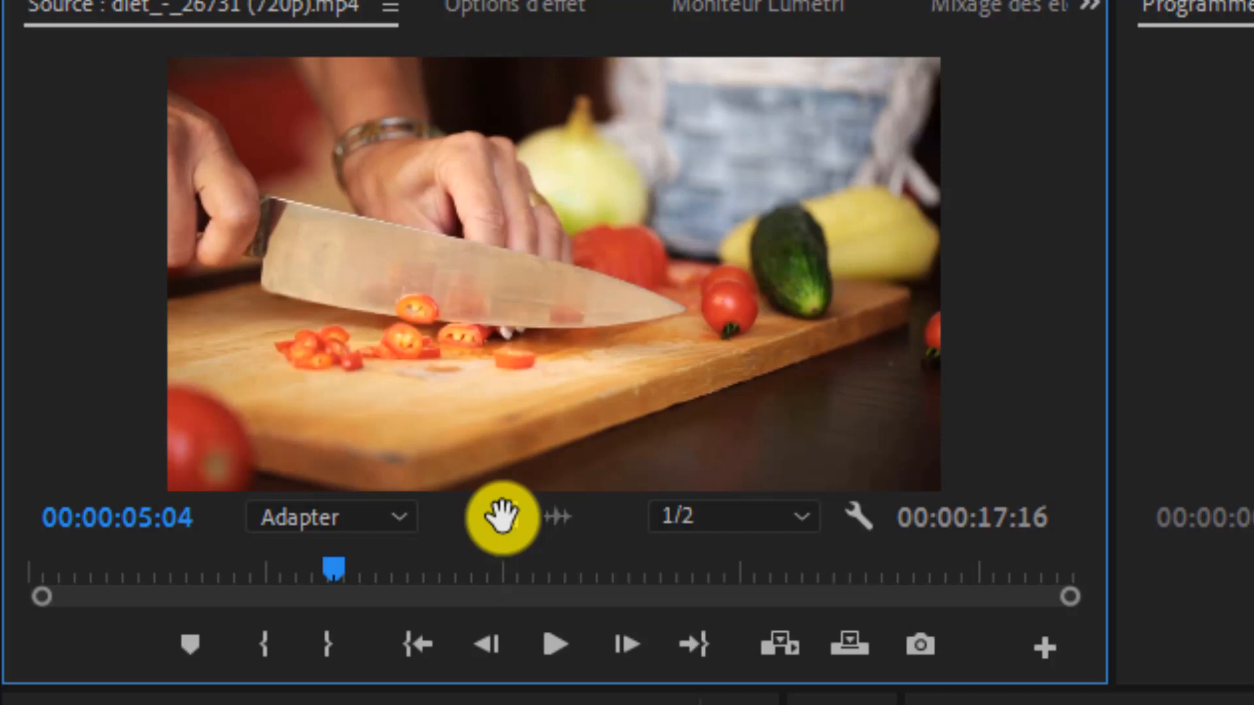
Step: Create a sequence in the empty timeline from only the video part of the diet_-_26731 (720p).mp4 source clip
{"action": "left_click_drag", "start_coordinate": [502, 517], "coordinate": [502, 521]}
{"action": "left_click_drag", "start_coordinate": [502, 520], "coordinate": [501, 520]}
{"action": "left_click_drag", "start_coordinate": [502, 520], "coordinate": [1019, 704]}
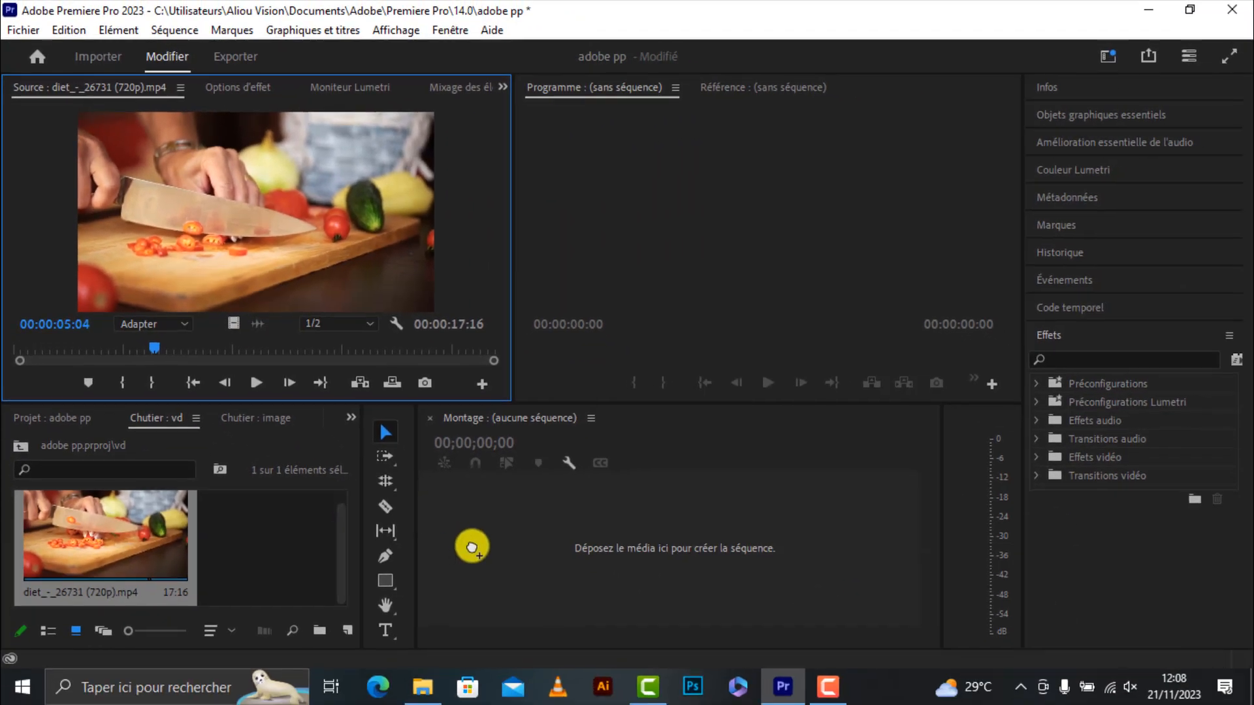
{"action": "left_click_drag", "start_coordinate": [472, 547], "coordinate": [560, 556]}
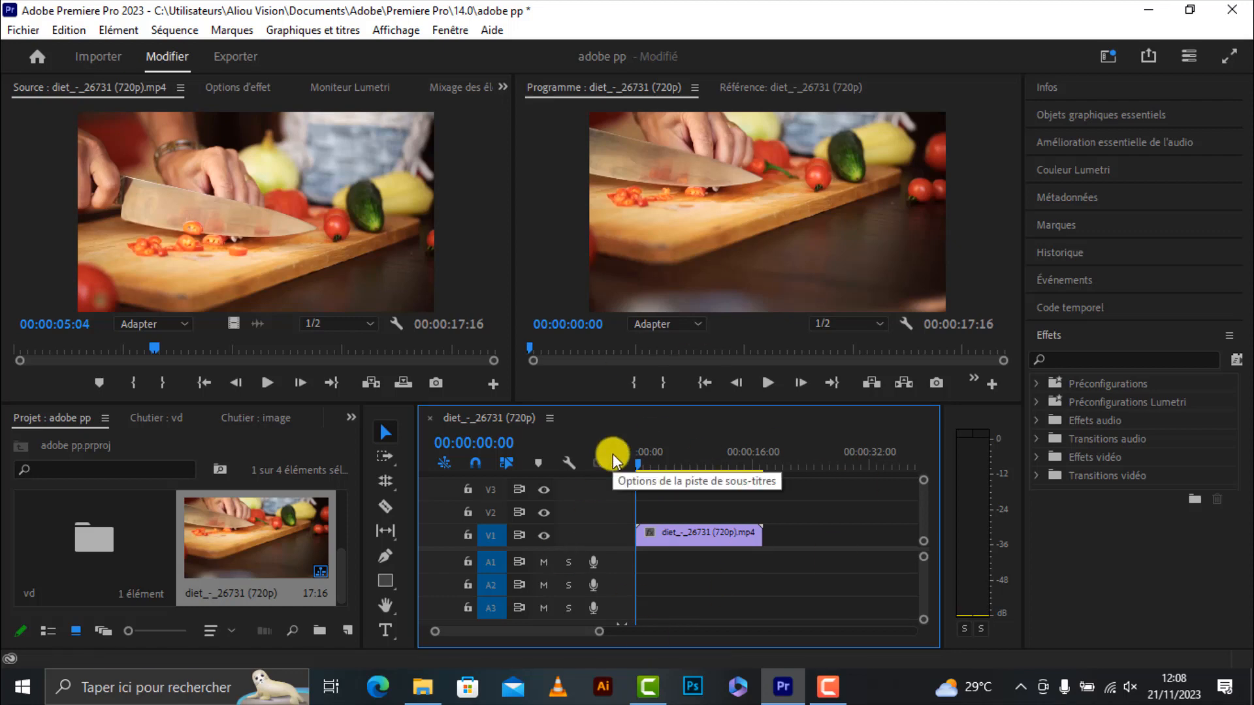
Step: Delete the clip from the sequence and place the source's video-only part back at the start of V1
{"action": "key", "text": "Delete"}
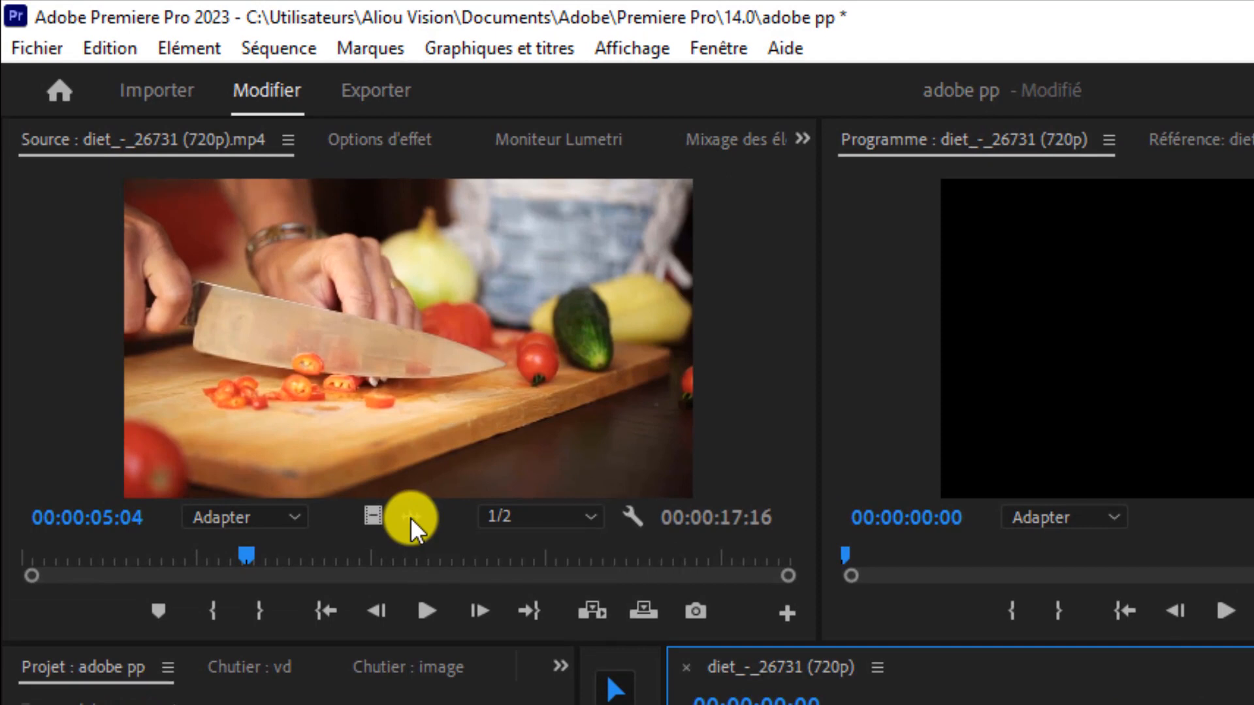
{"action": "left_click", "coordinate": [410, 518]}
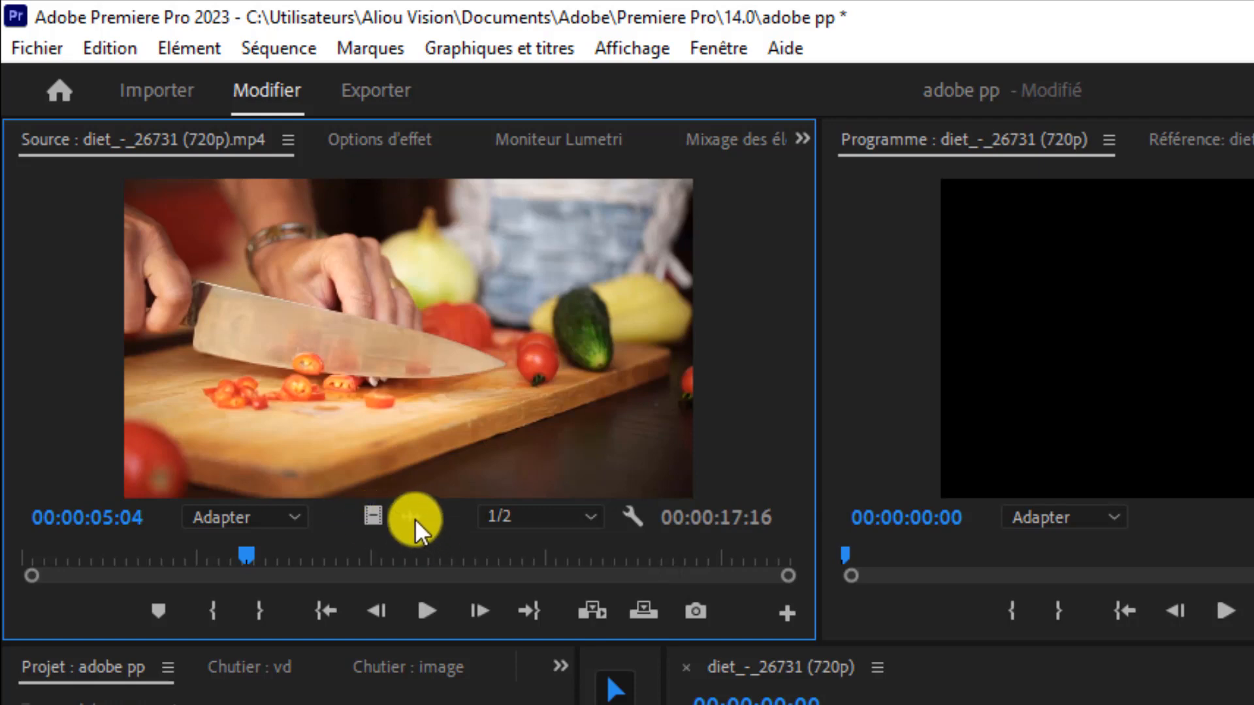
{"action": "left_click_drag", "start_coordinate": [374, 517], "coordinate": [989, 704]}
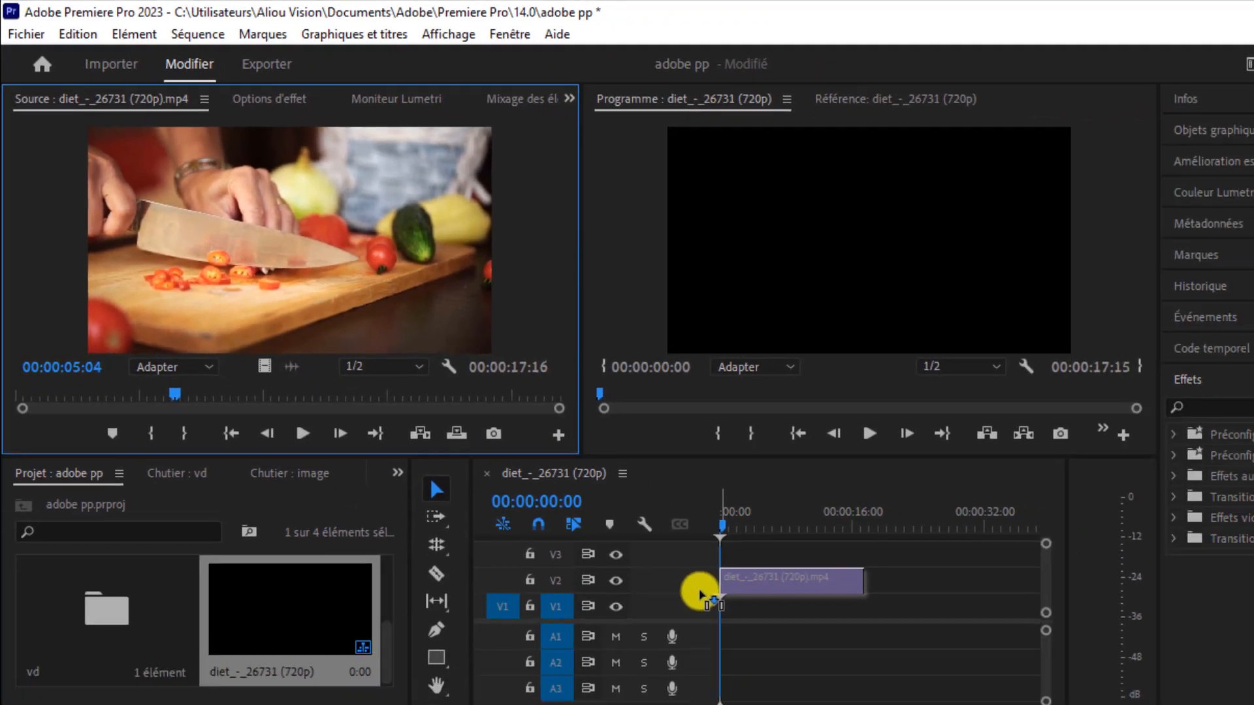
{"action": "left_click_drag", "start_coordinate": [700, 595], "coordinate": [701, 600]}
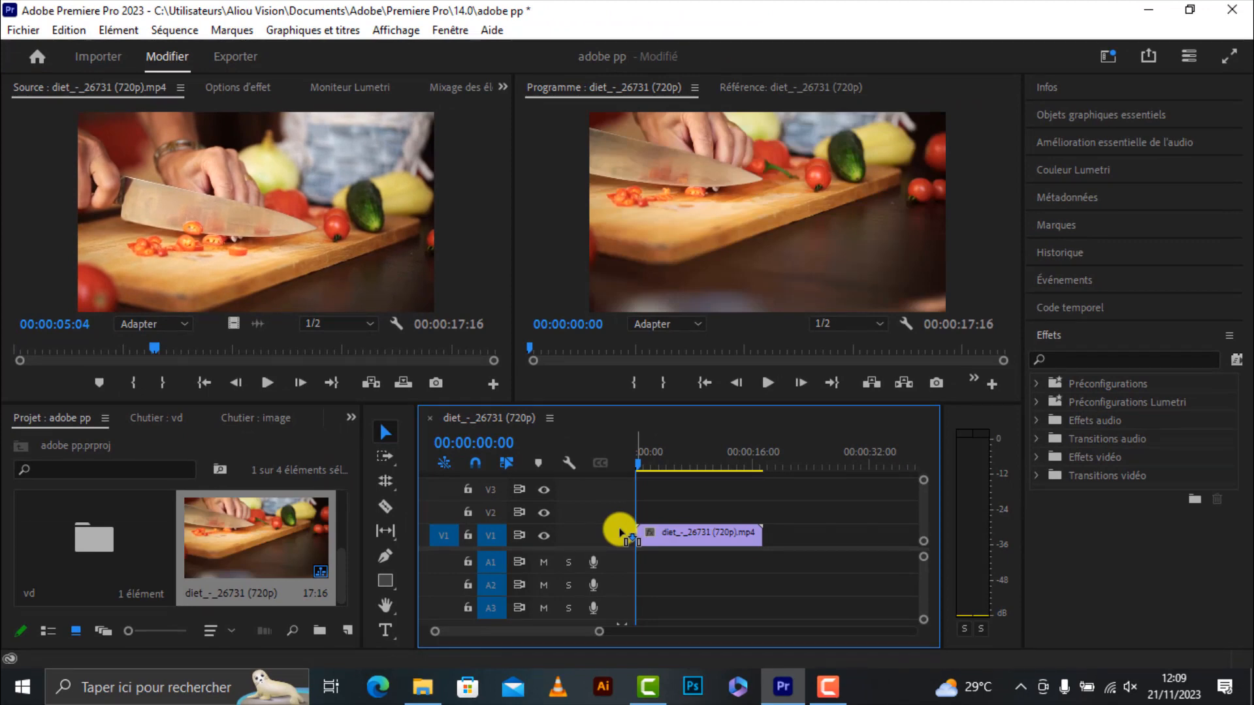
Step: Play the sequence, rewind to its start, and play it again, stopping the playhead at 00:00:01:12
{"action": "key", "text": "space"}
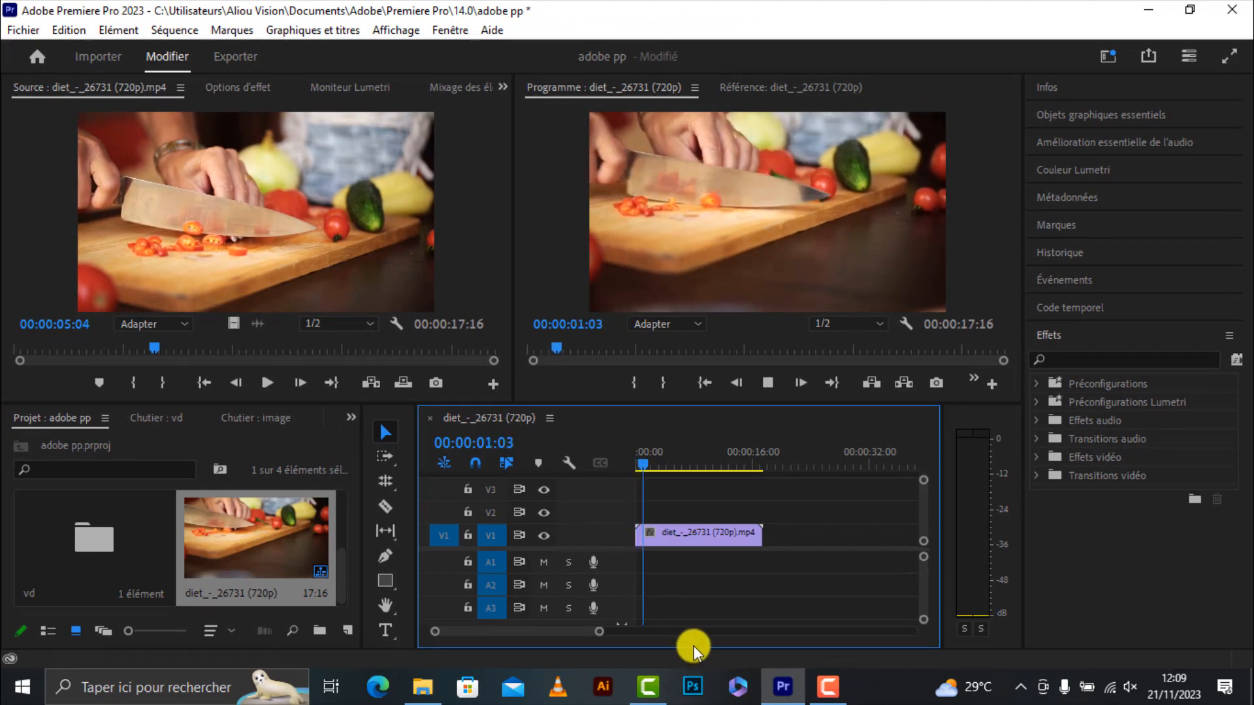
{"action": "key", "text": "space"}
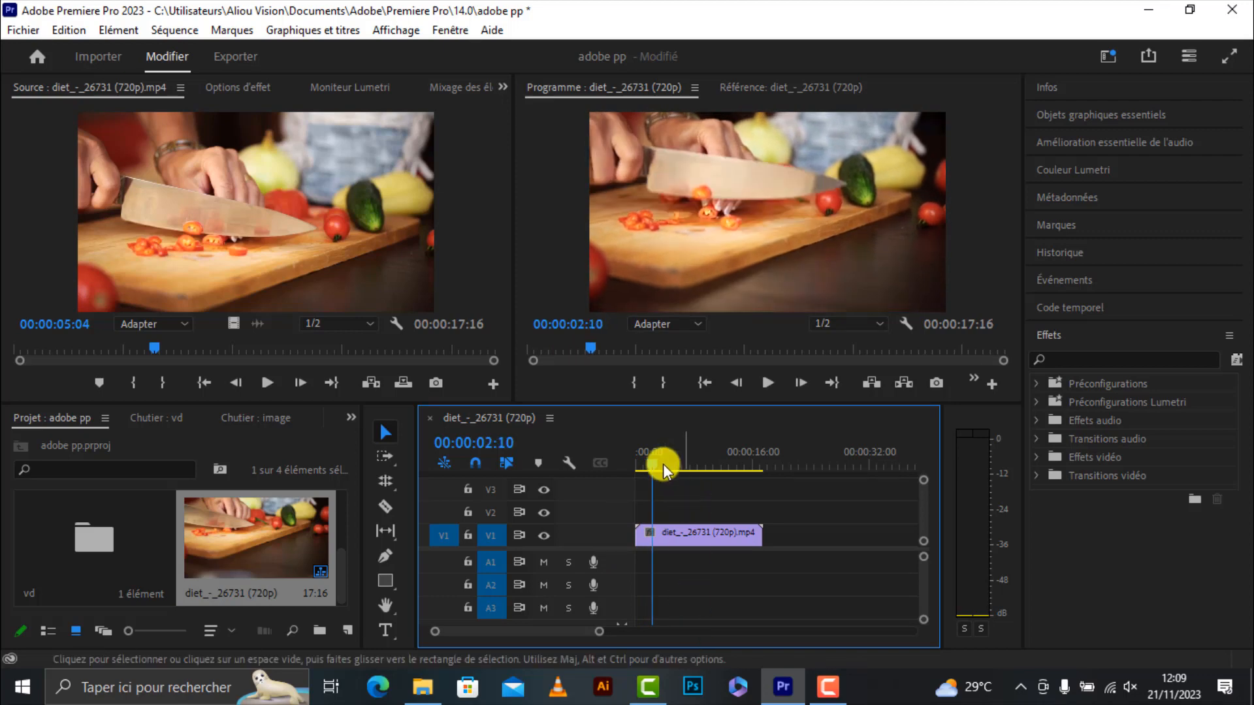
{"action": "left_click_drag", "start_coordinate": [652, 457], "coordinate": [629, 457]}
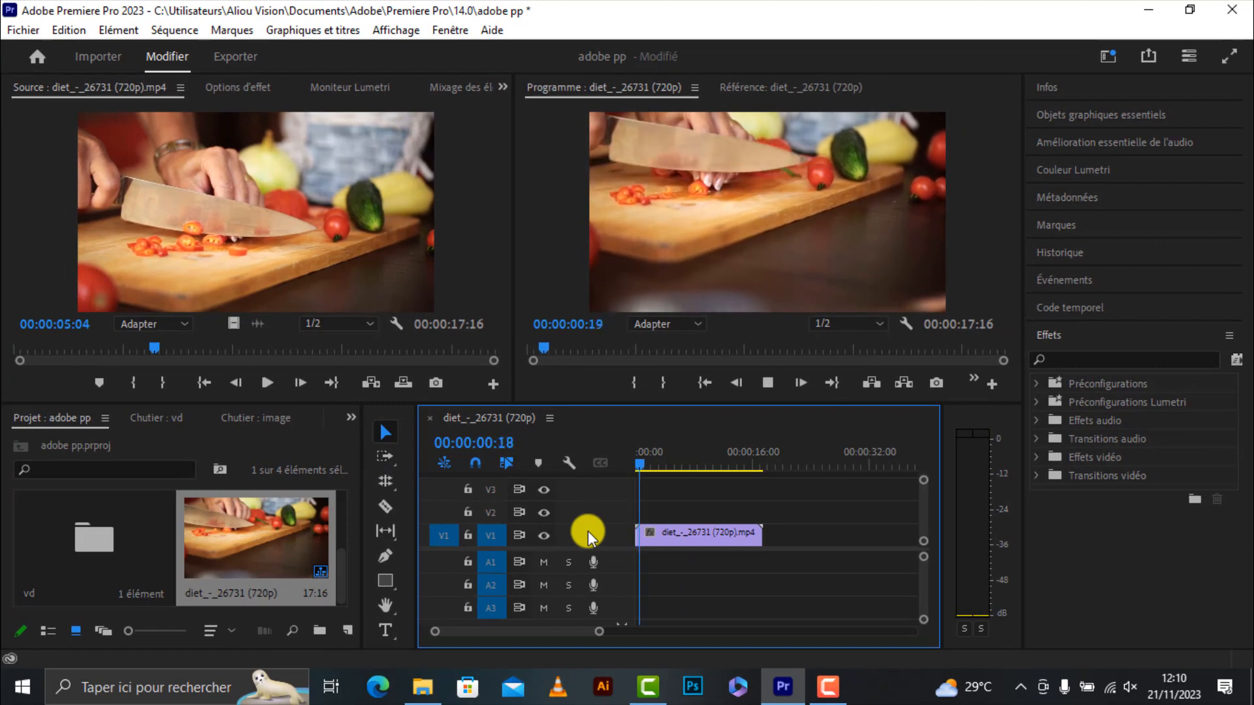
{"action": "key", "text": "space"}
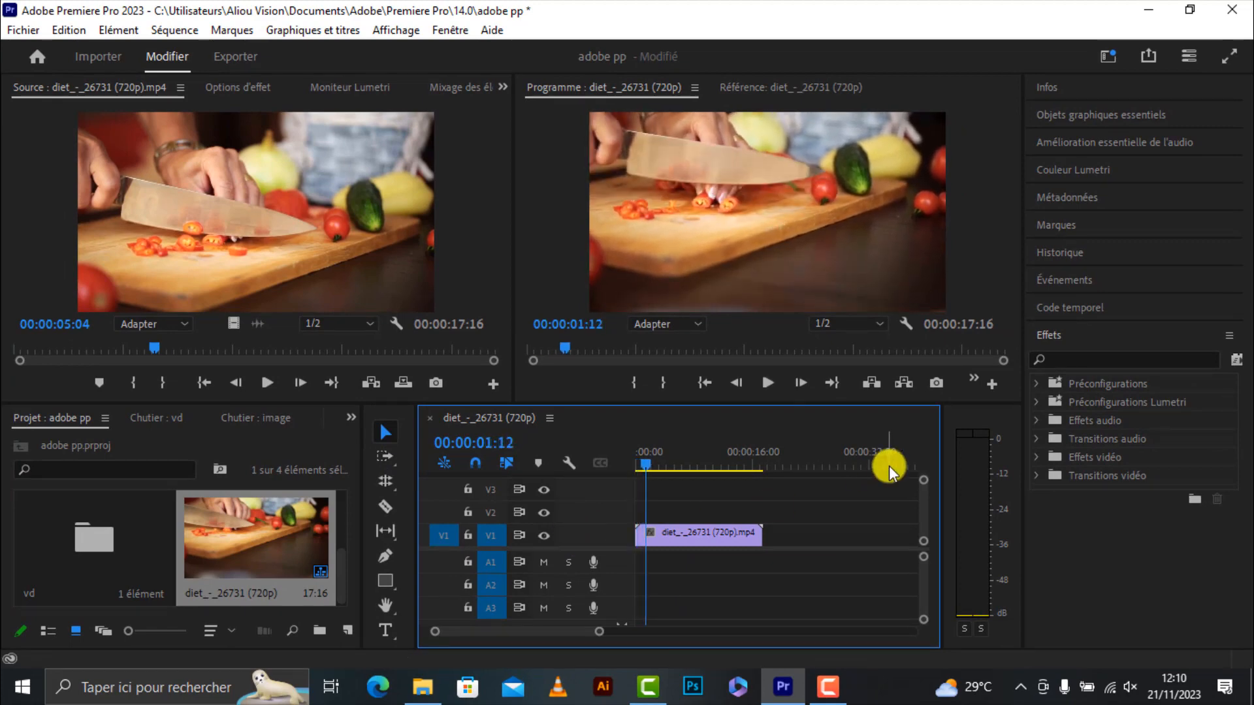
Step: Split the V1 clip with the Razor tool at the 00:00:01:12 playhead and at four further points along its length
{"action": "key", "text": "c"}
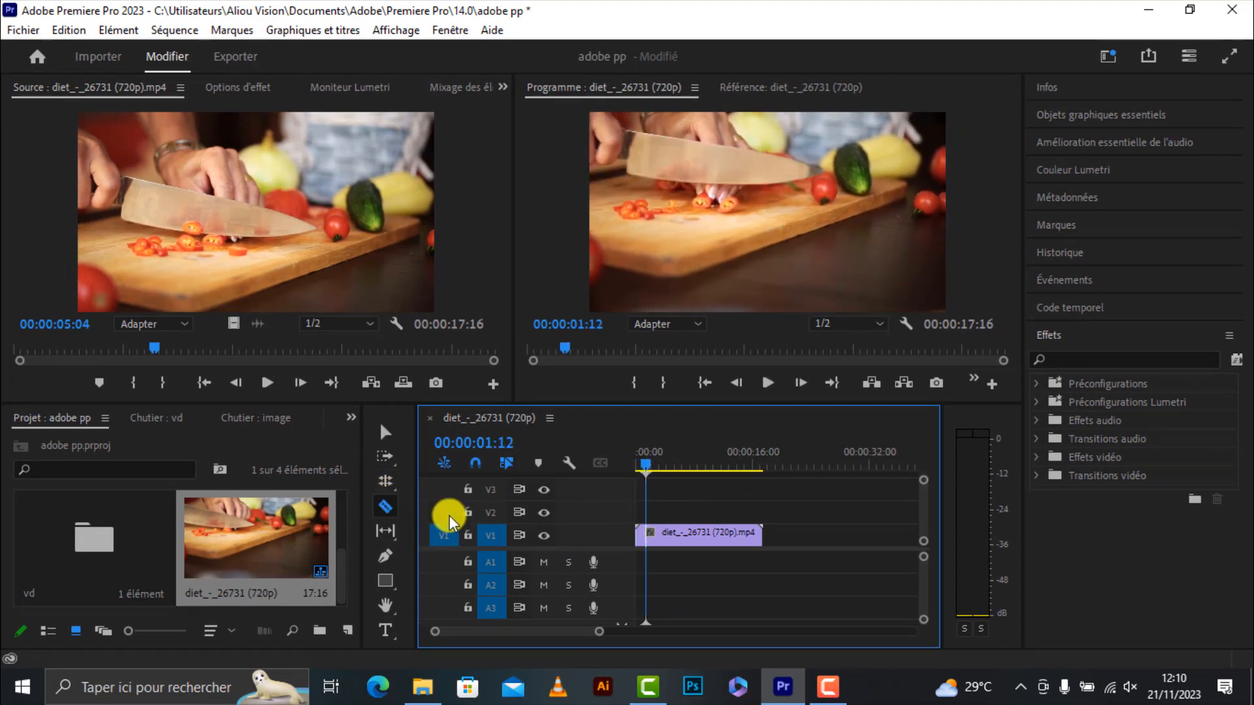
{"action": "left_click", "coordinate": [645, 534]}
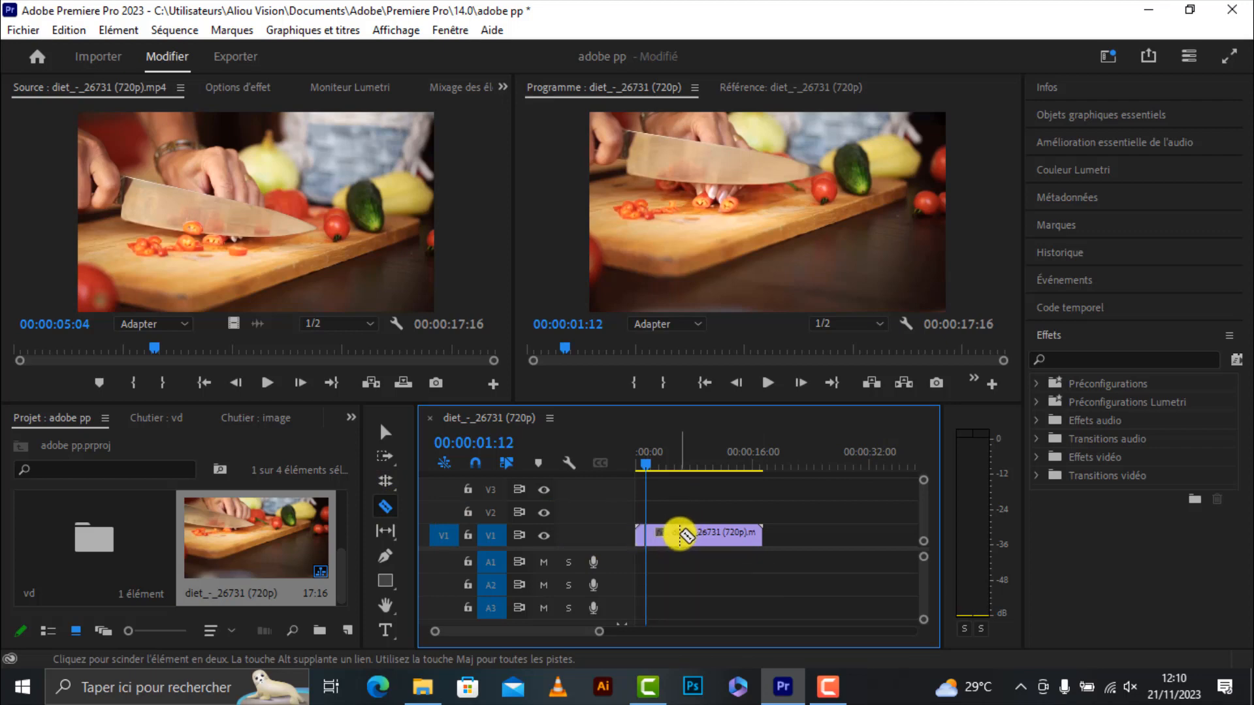
{"action": "left_click", "coordinate": [704, 534]}
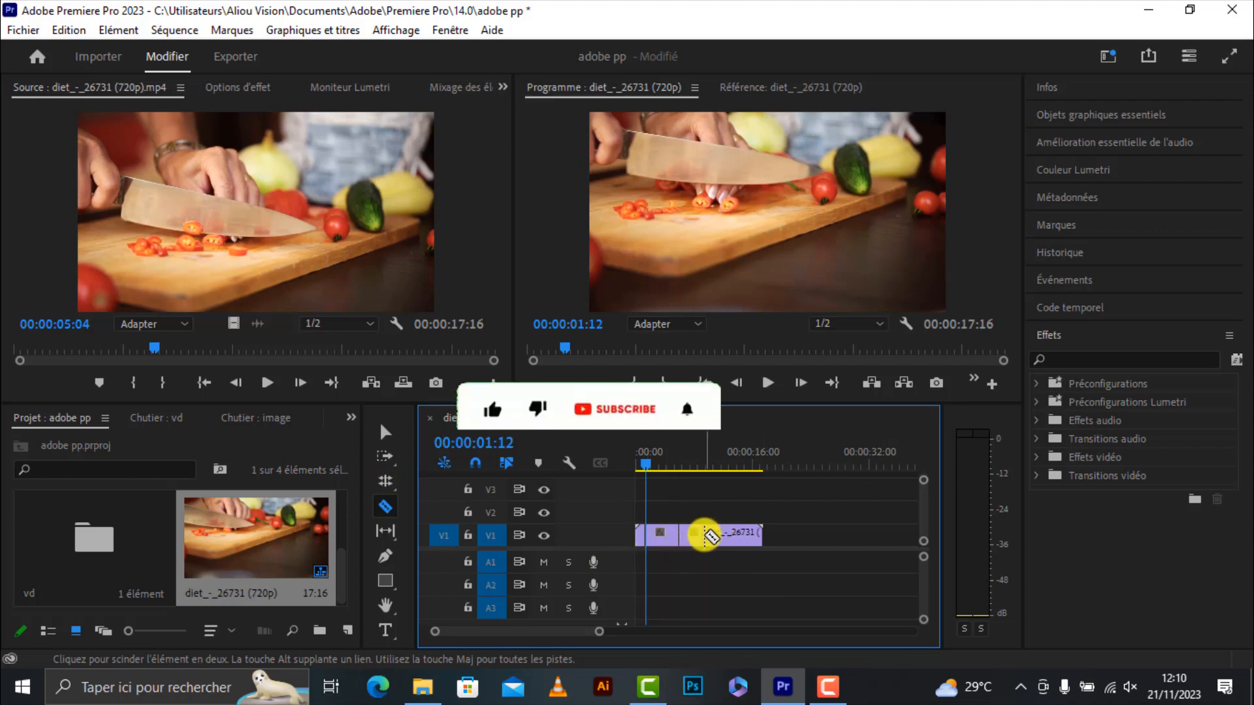
{"action": "left_click", "coordinate": [742, 535]}
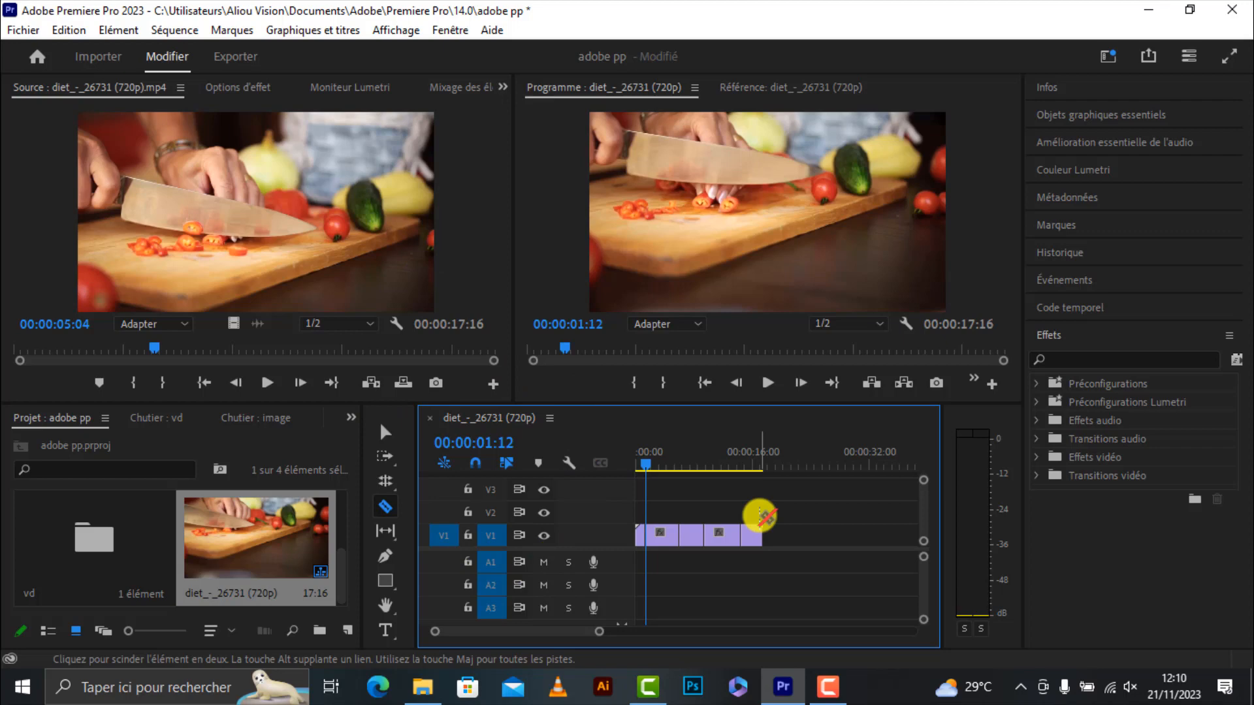
{"action": "left_click", "coordinate": [722, 537]}
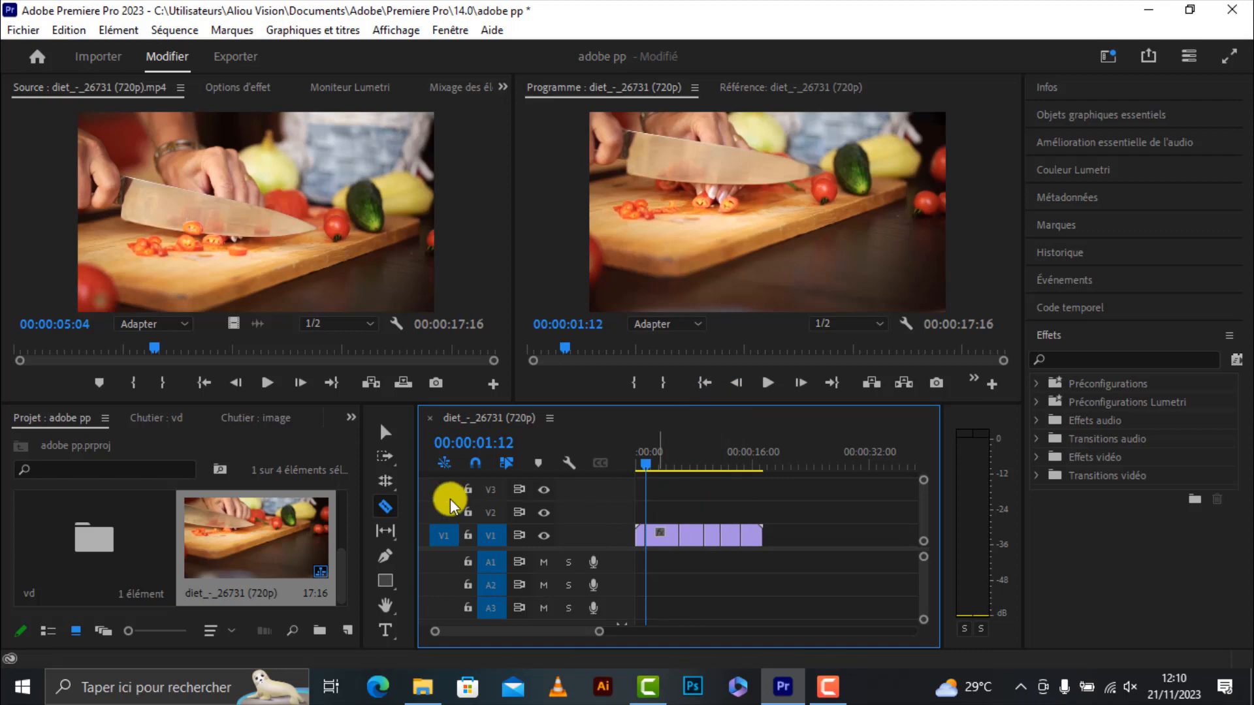
Step: Try deleting every V1 segment from the third onward using Track Select Forward, and undo the deletion
{"action": "left_click", "coordinate": [385, 462]}
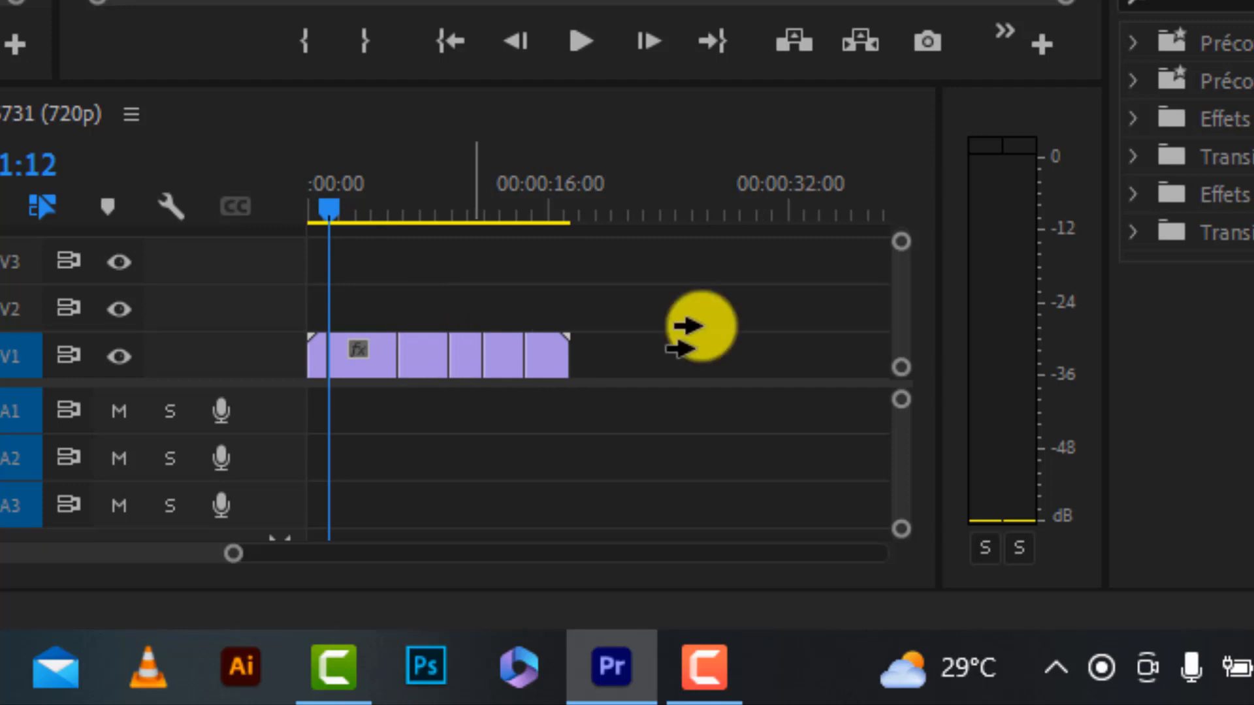
{"action": "left_click", "coordinate": [421, 354]}
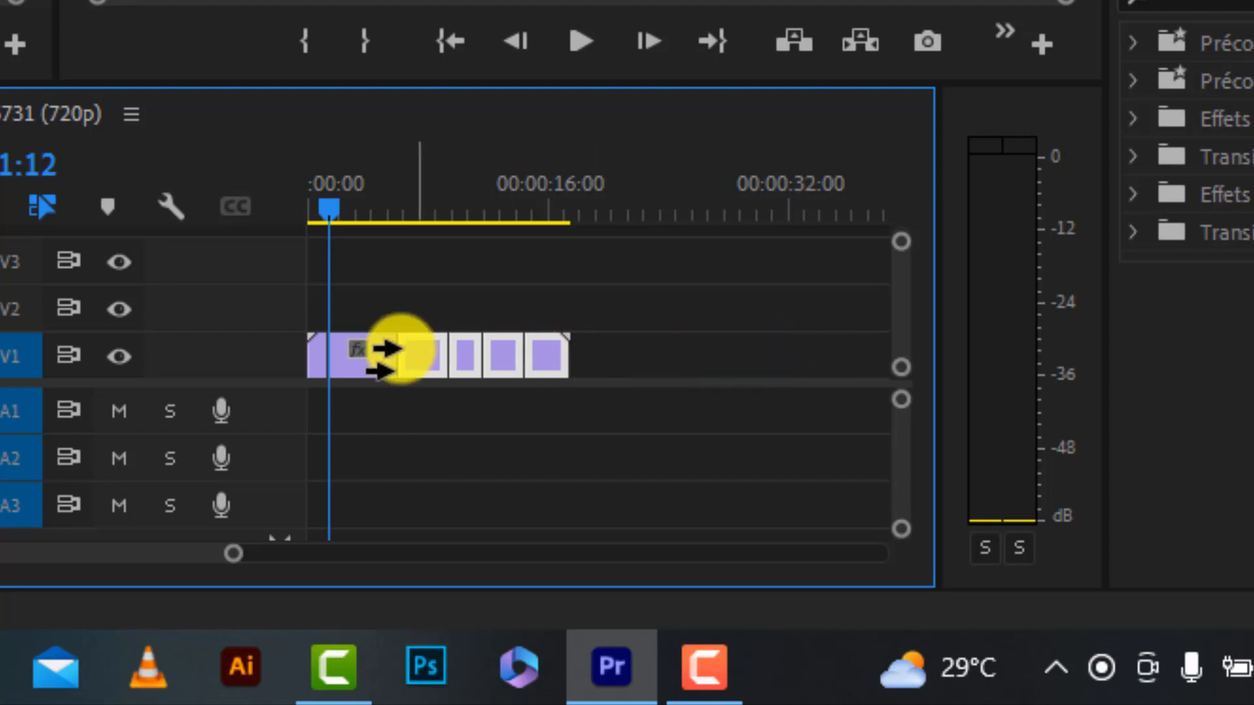
{"action": "key", "text": "Delete"}
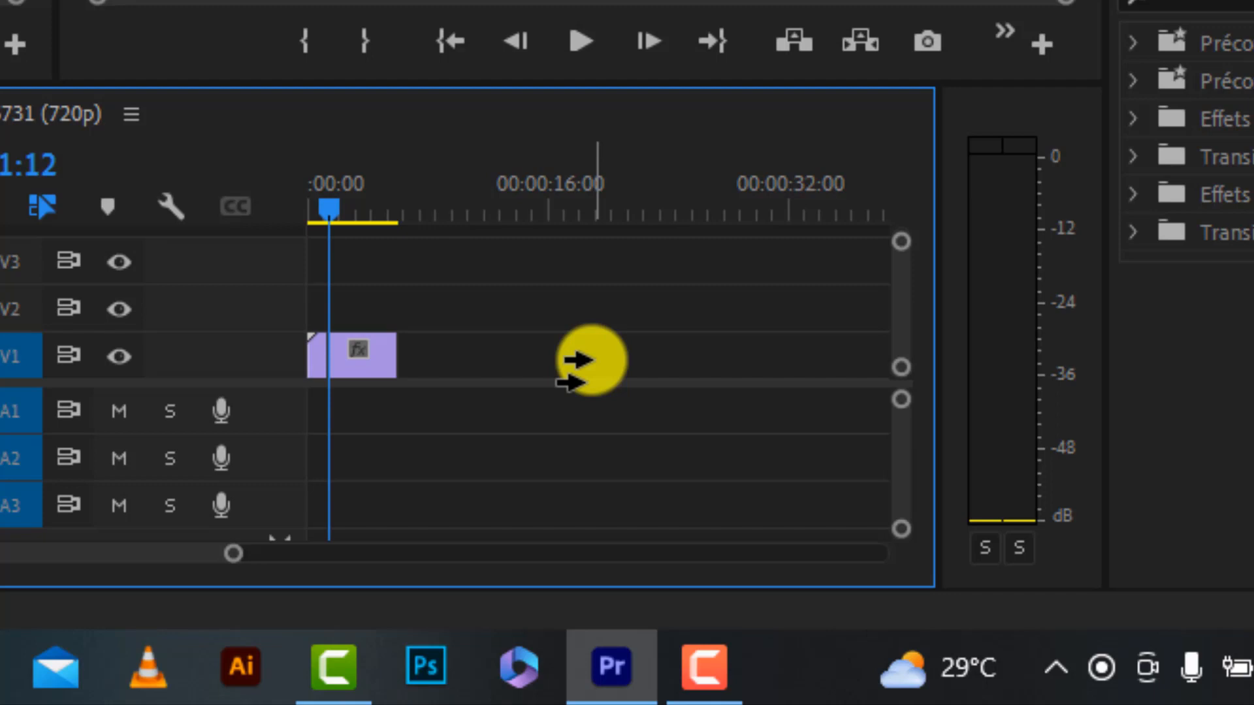
{"action": "key", "text": "ctrl+z"}
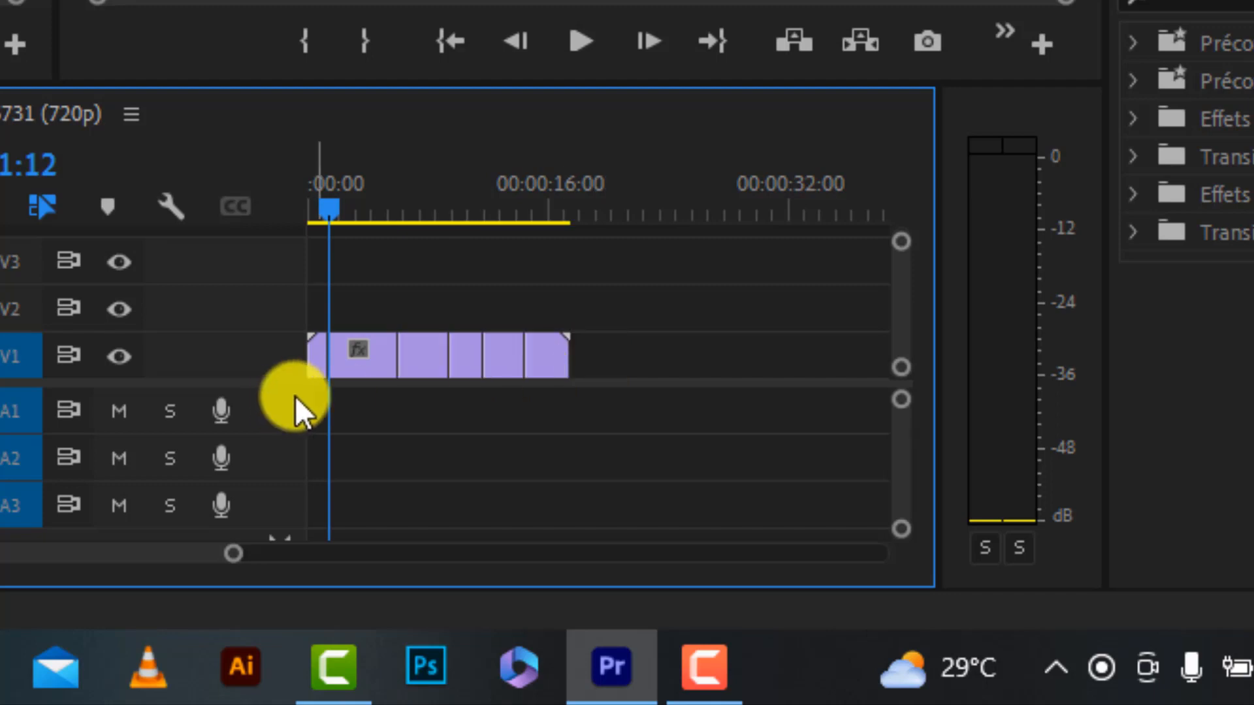
Step: Select all V1 segments with Track Select Forward, undo the razor cut between the fourth and fifth segments, and clear the selection
{"action": "left_click", "coordinate": [356, 358]}
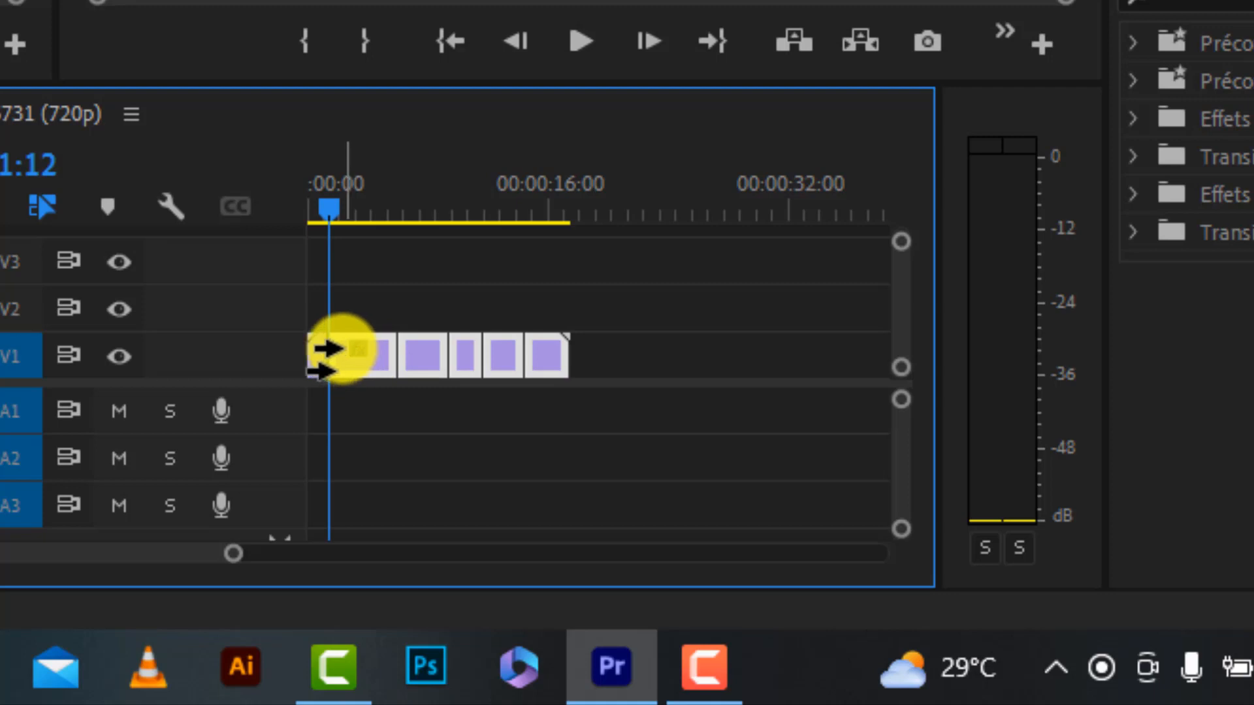
{"action": "key", "text": "ctrl+z"}
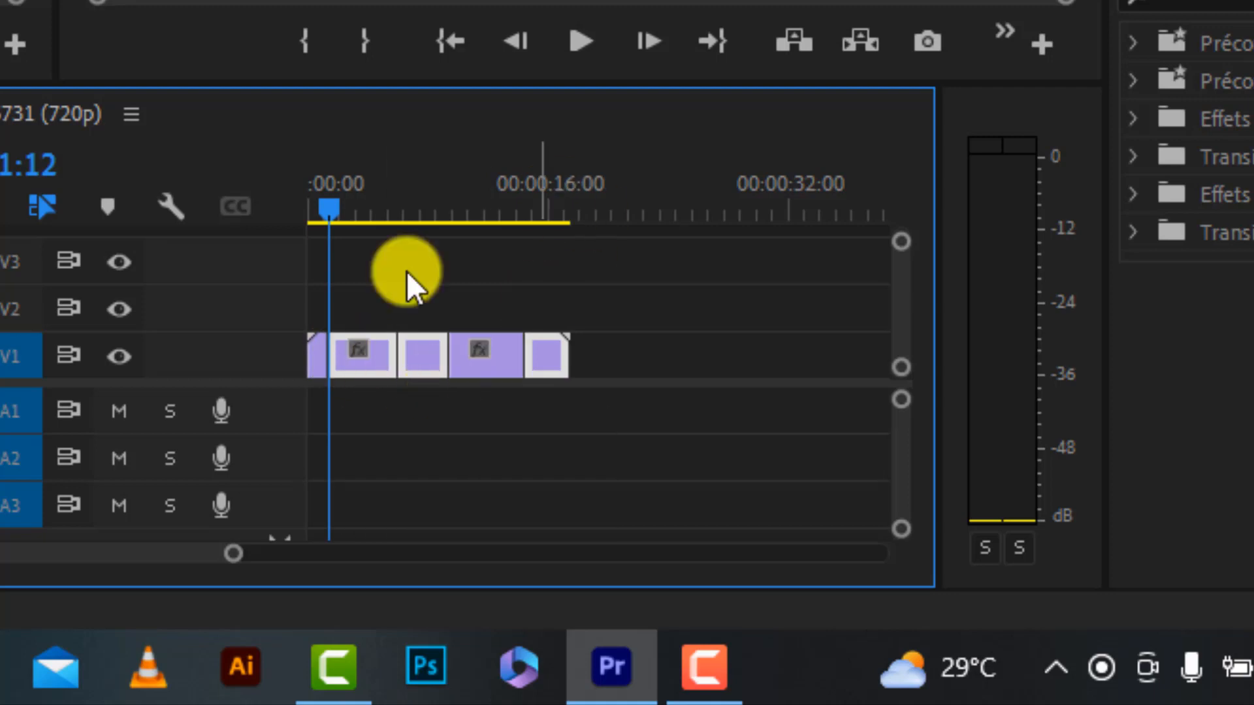
{"action": "key", "text": "v"}
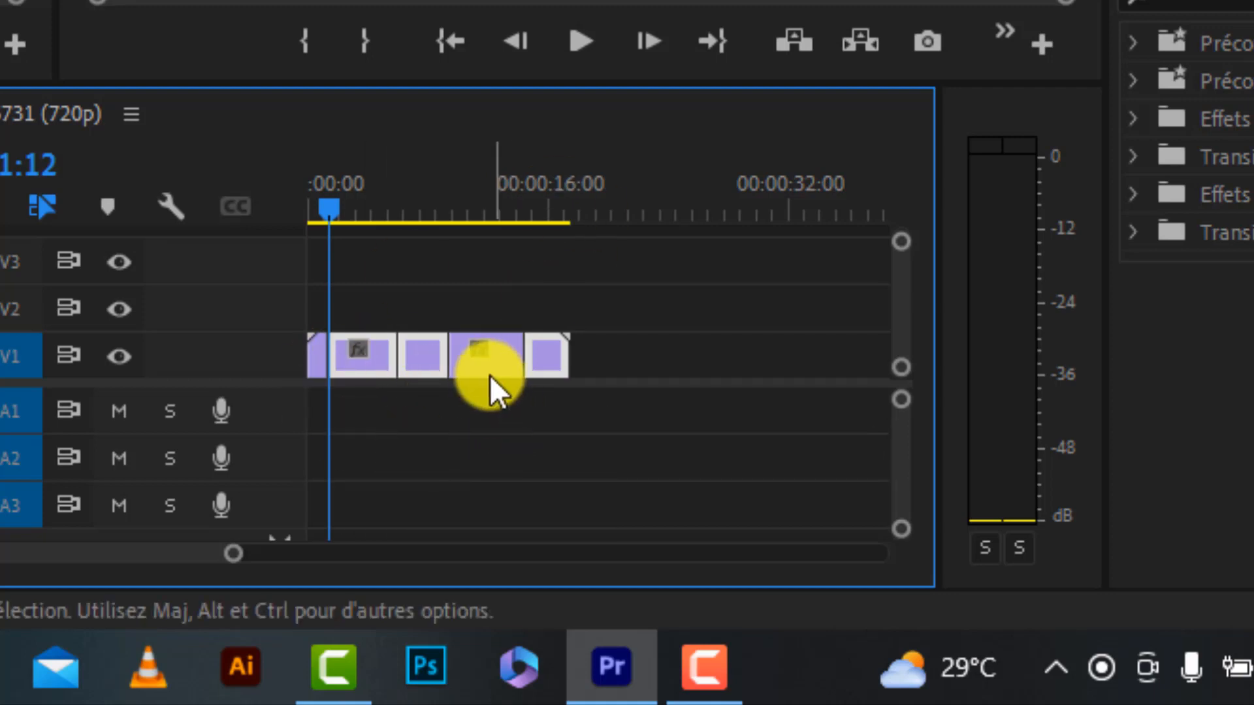
{"action": "left_click", "coordinate": [515, 409]}
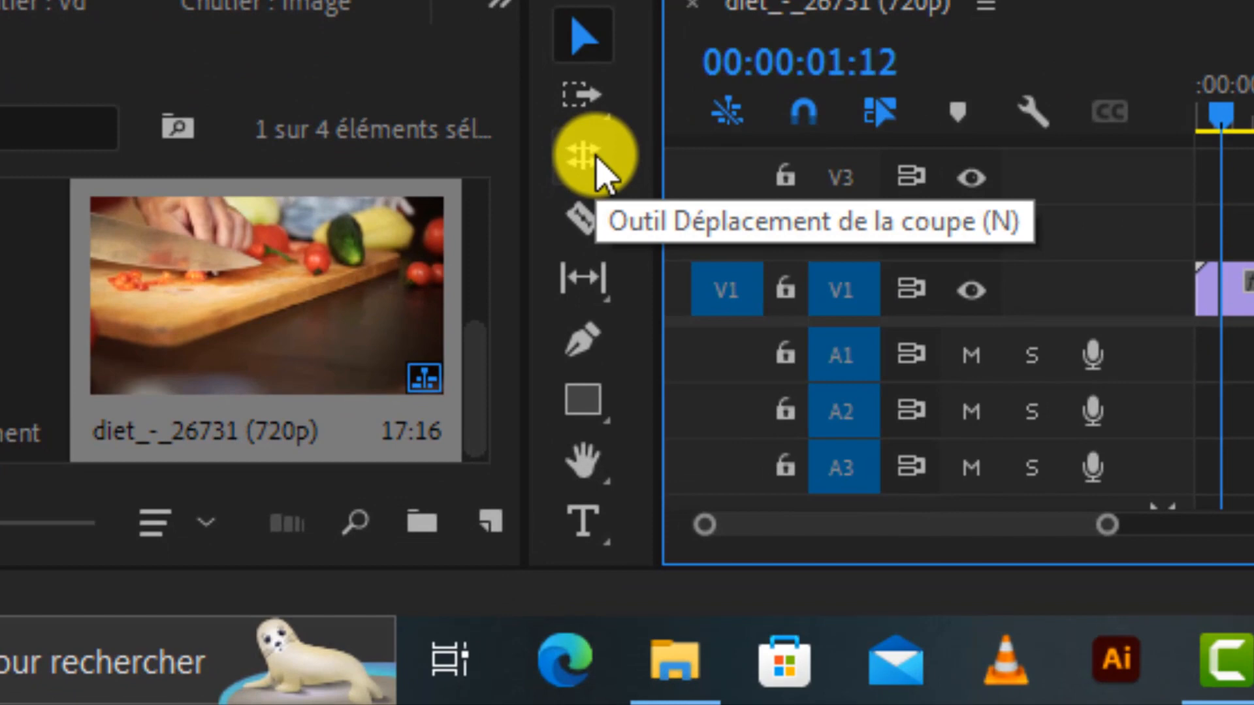
{"action": "key", "text": "b"}
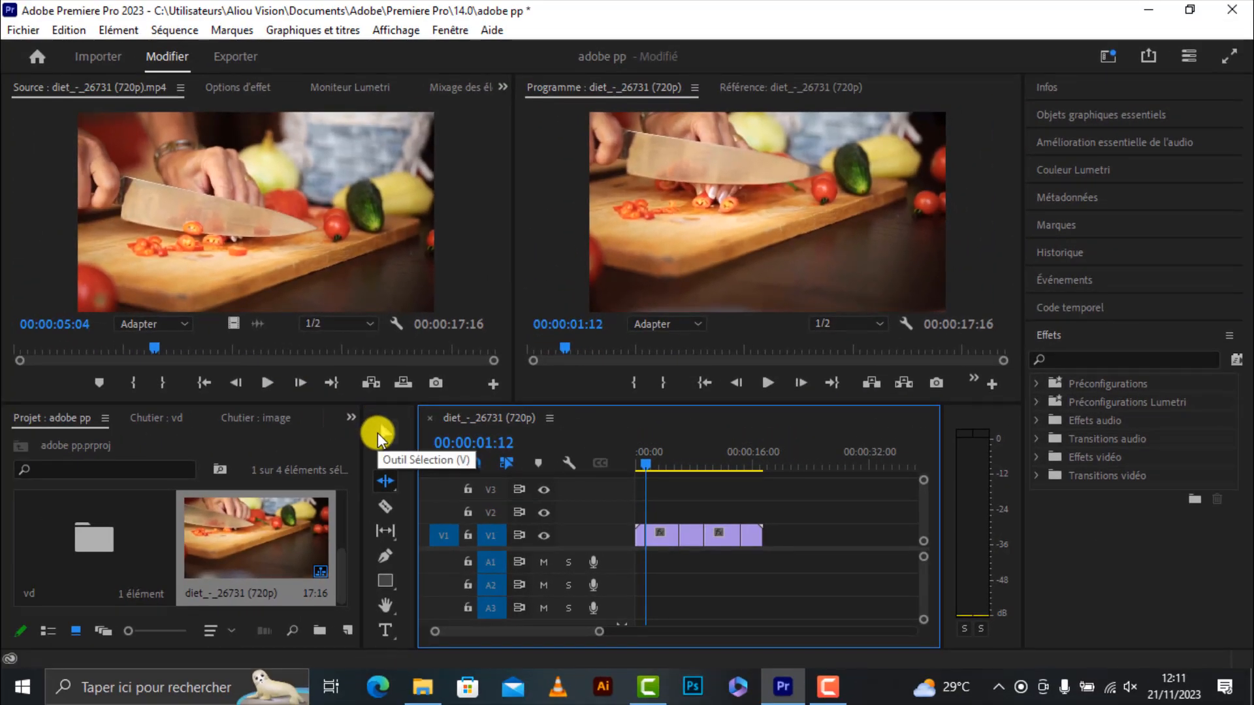
{"action": "left_click", "coordinate": [377, 432]}
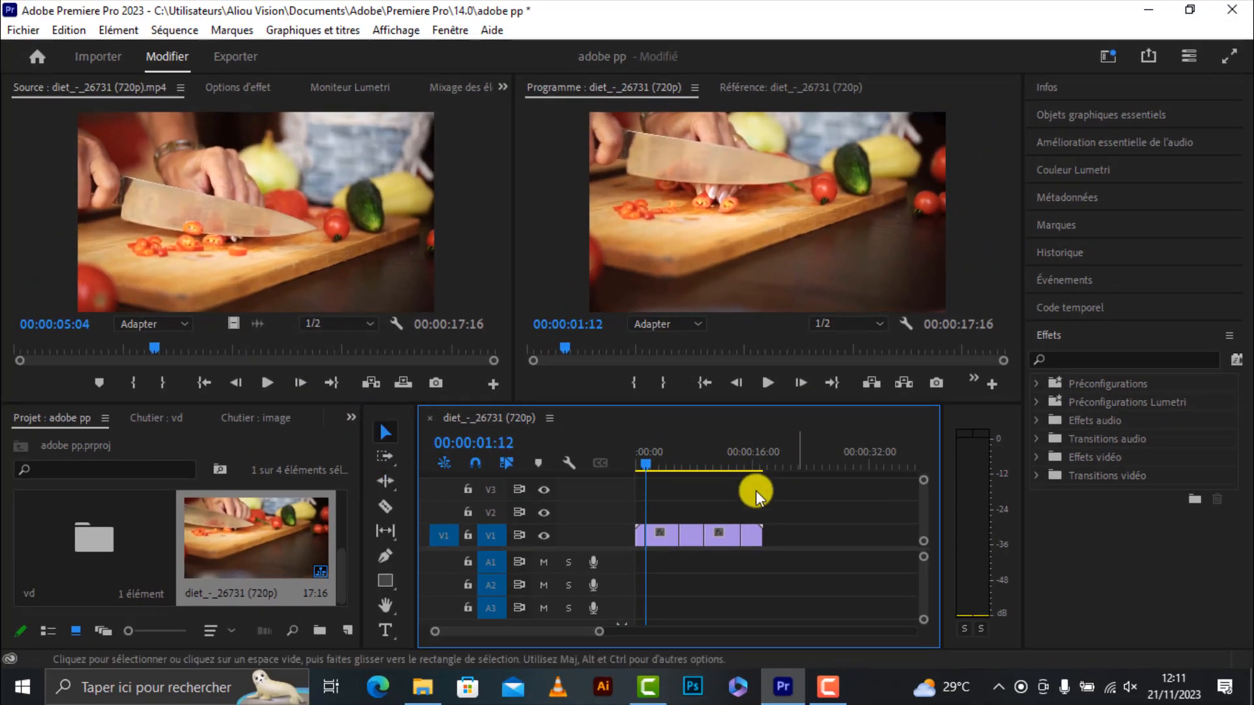
Step: Shift every V1 segment from the fourth onward about 5 seconds later using Track Select Forward
{"action": "left_click", "coordinate": [384, 461]}
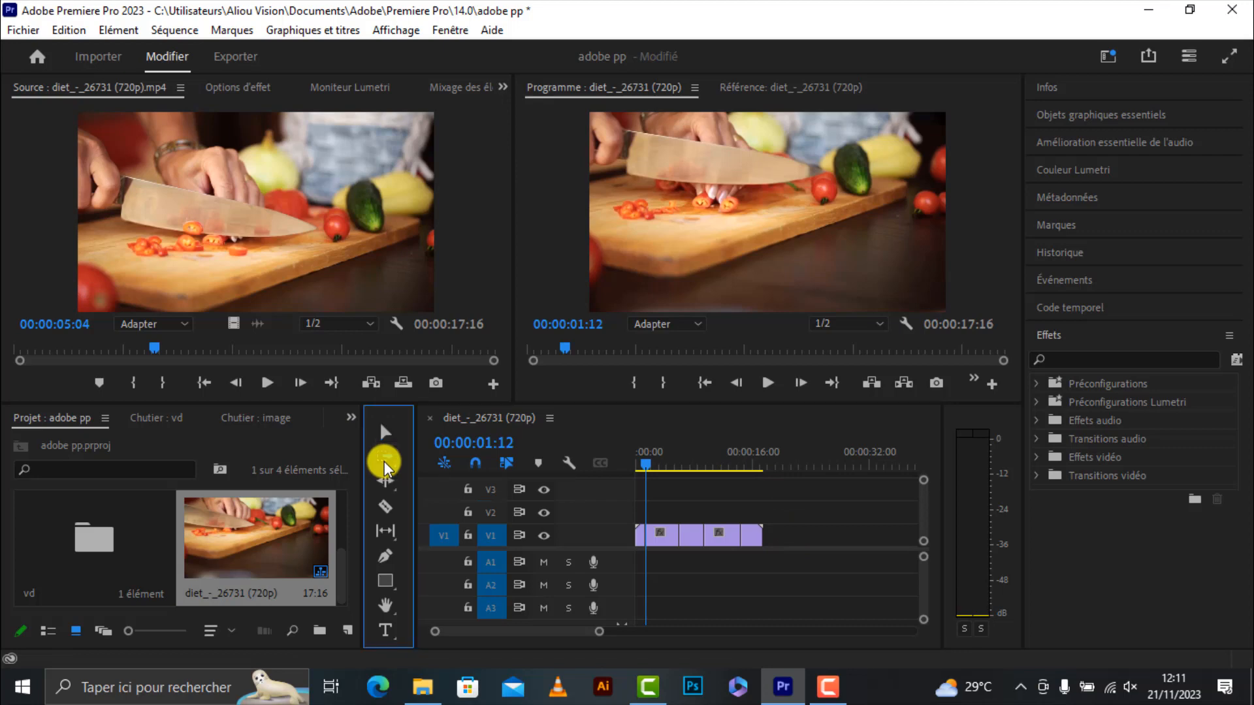
{"action": "left_click", "coordinate": [685, 532]}
{"action": "left_click_drag", "start_coordinate": [685, 532], "coordinate": [770, 531]}
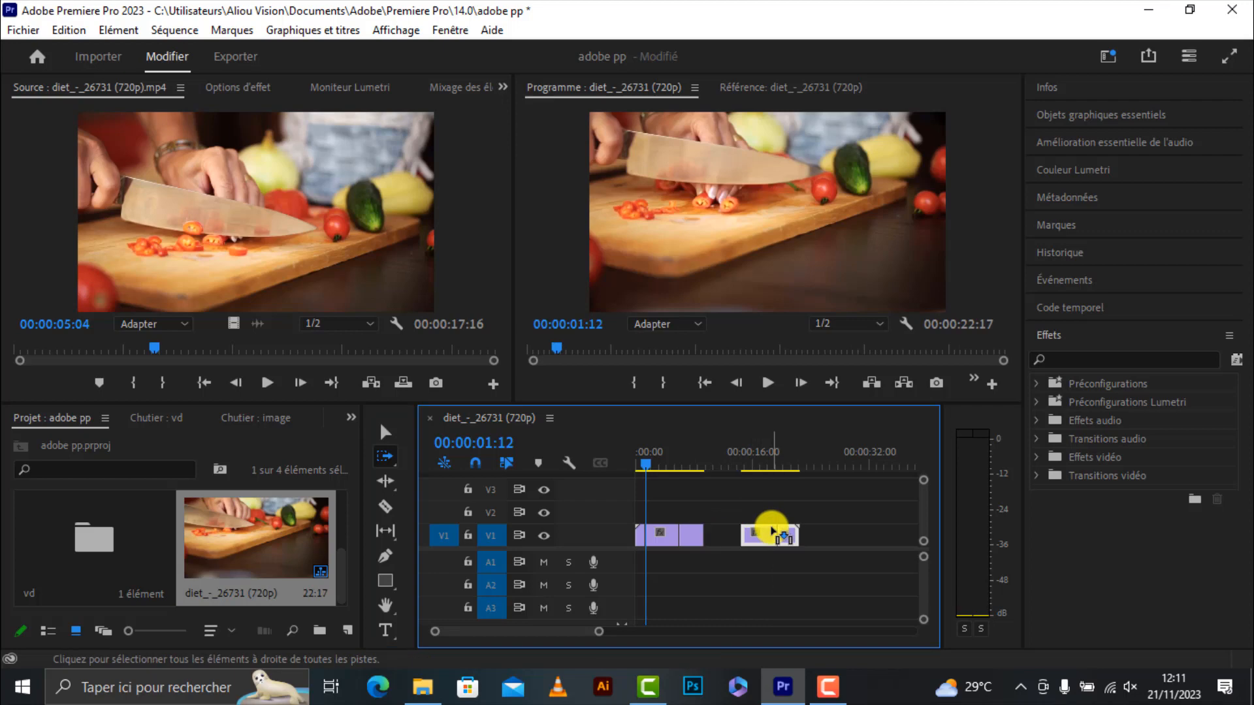
Step: Extend the end of the V1 segment before the gap by about 3.5 seconds with Ripple Edit, and split that segment with the Razor
{"action": "left_click", "coordinate": [389, 485]}
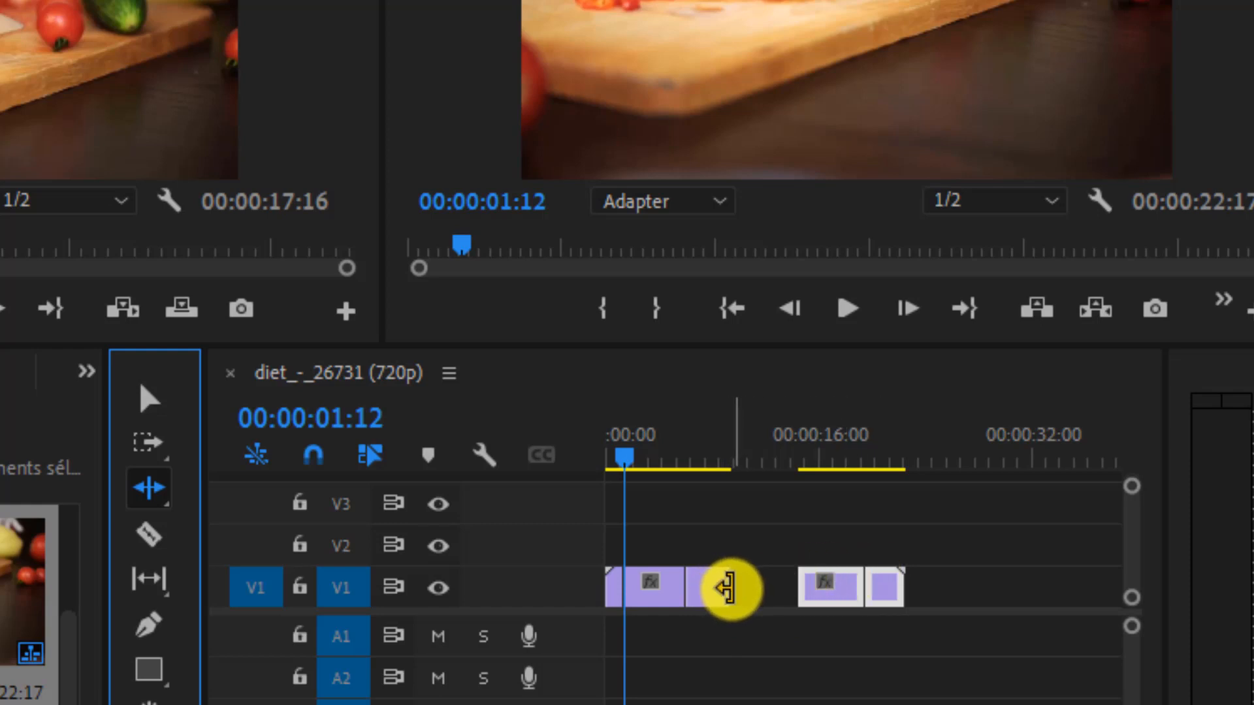
{"action": "left_click_drag", "start_coordinate": [730, 586], "coordinate": [784, 584]}
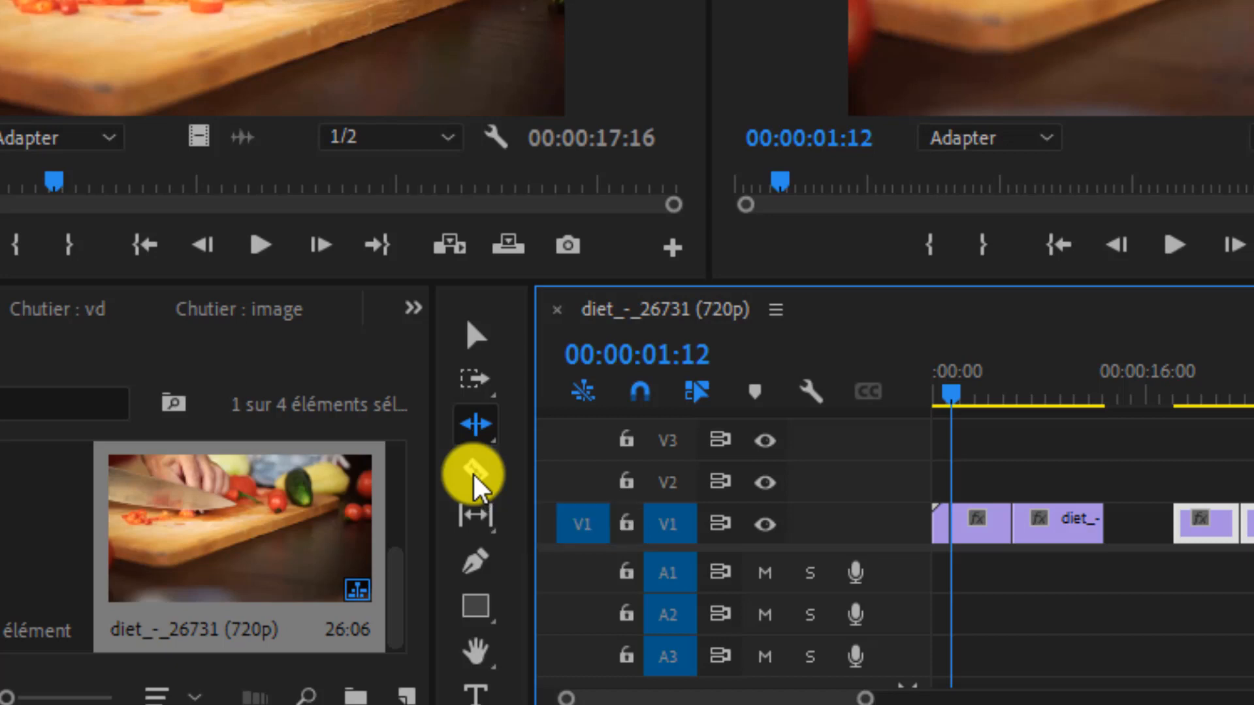
{"action": "left_click", "coordinate": [475, 483]}
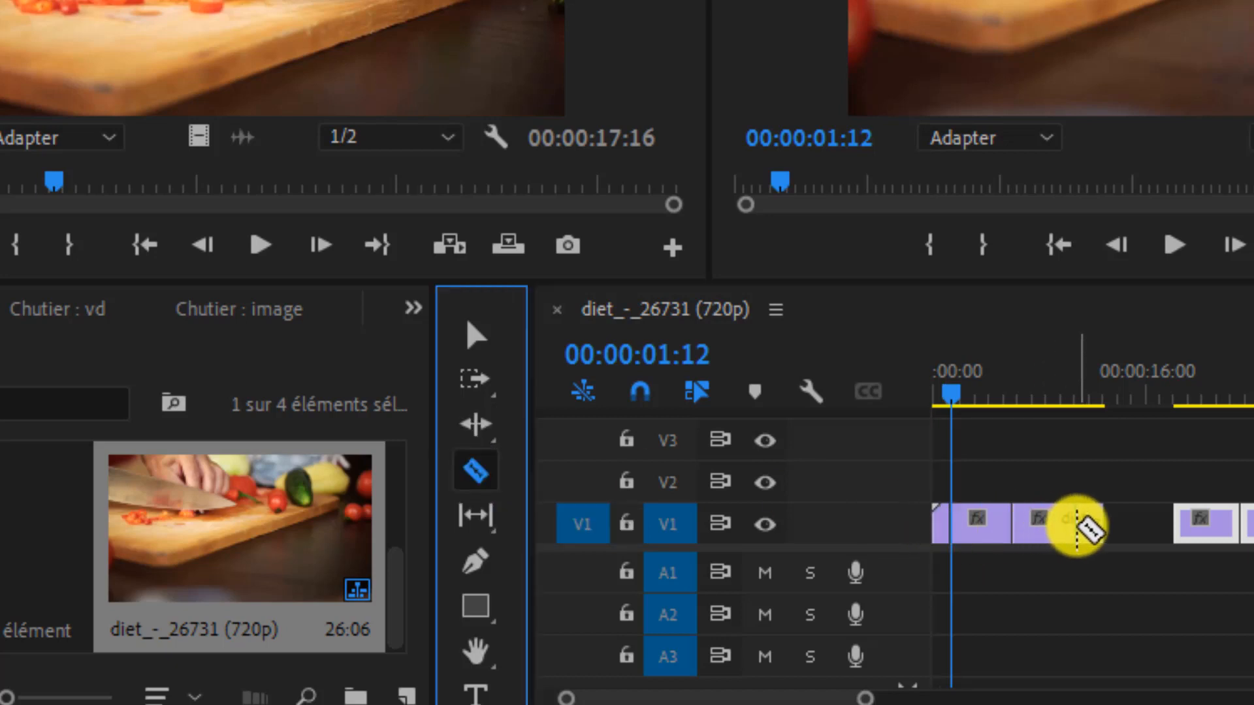
{"action": "left_click", "coordinate": [1063, 526]}
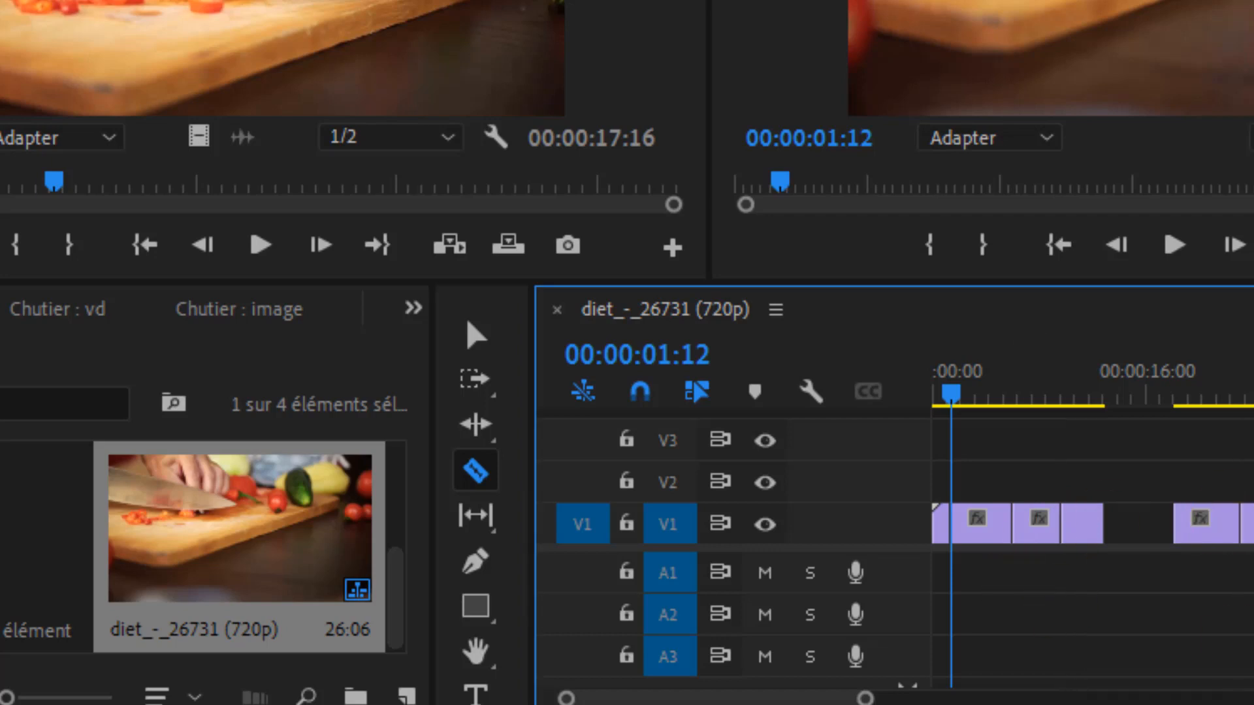
Step: Delete all V1 segments except the first one, working back from the end of the sequence
{"action": "key", "text": "v"}
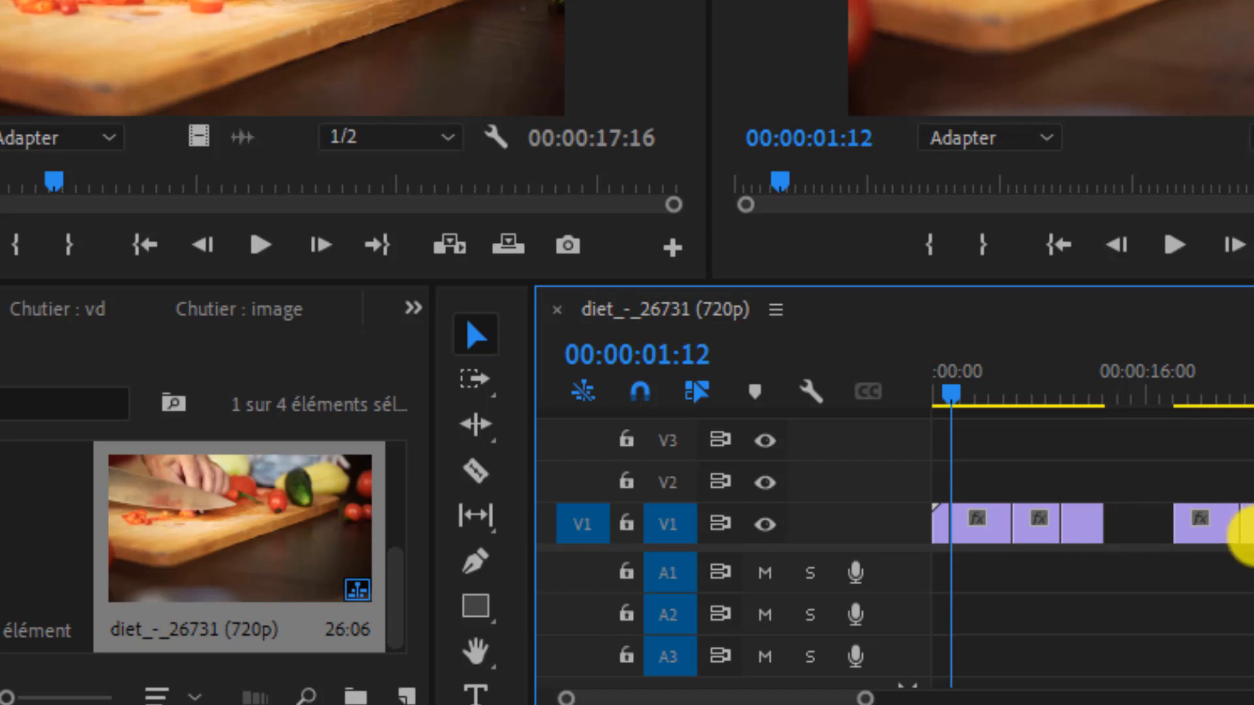
{"action": "key", "text": "Delete"}
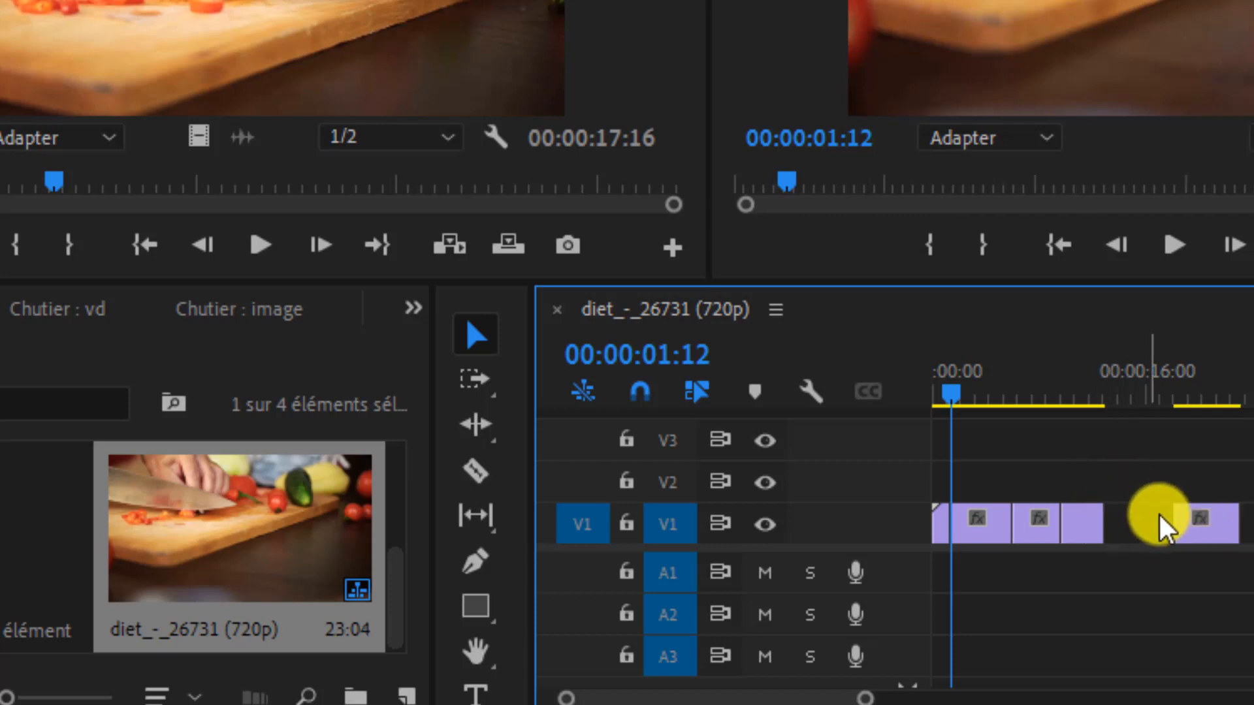
{"action": "left_click", "coordinate": [1219, 540]}
{"action": "key", "text": "Delete"}
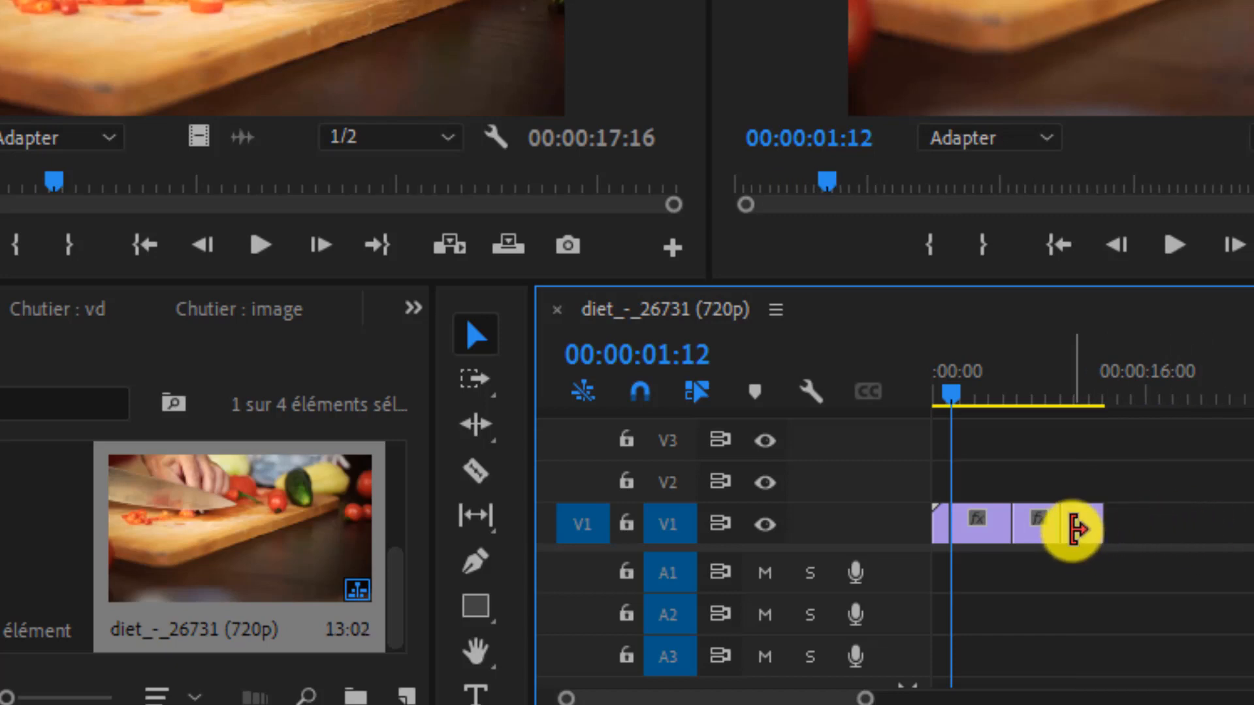
{"action": "left_click", "coordinate": [1041, 531]}
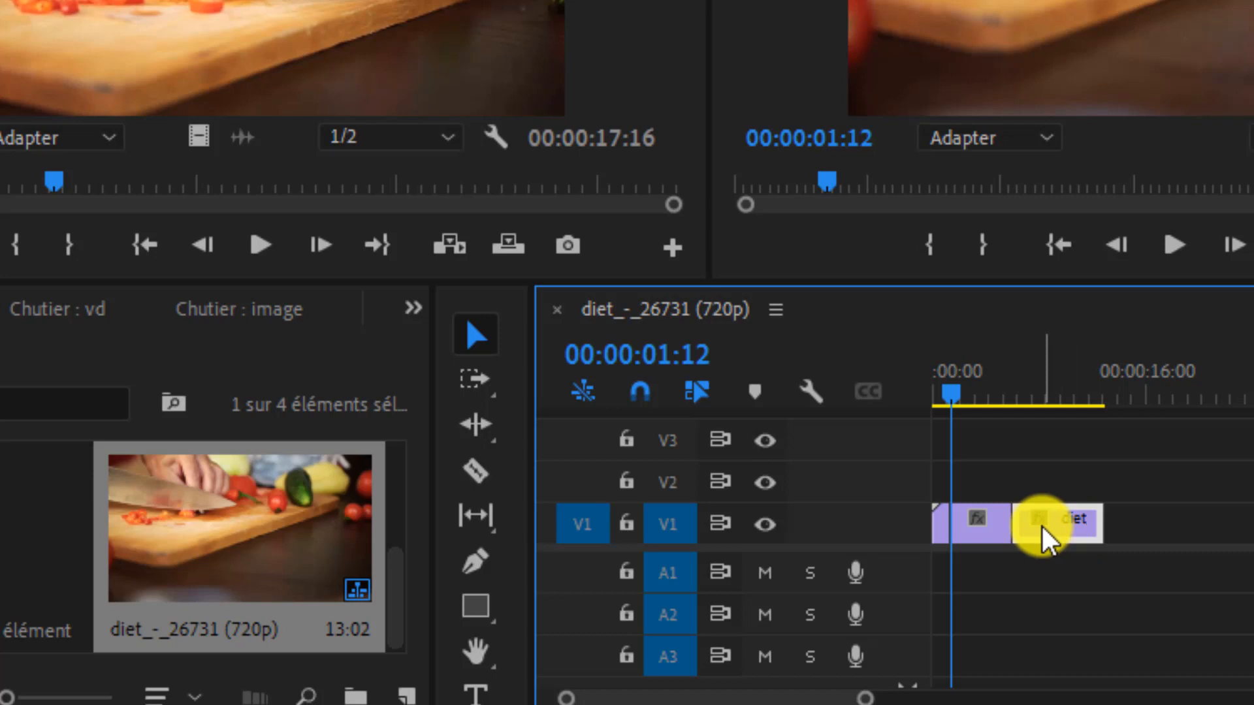
{"action": "key", "text": "Delete"}
{"action": "left_click", "coordinate": [985, 532]}
{"action": "key", "text": "Delete"}
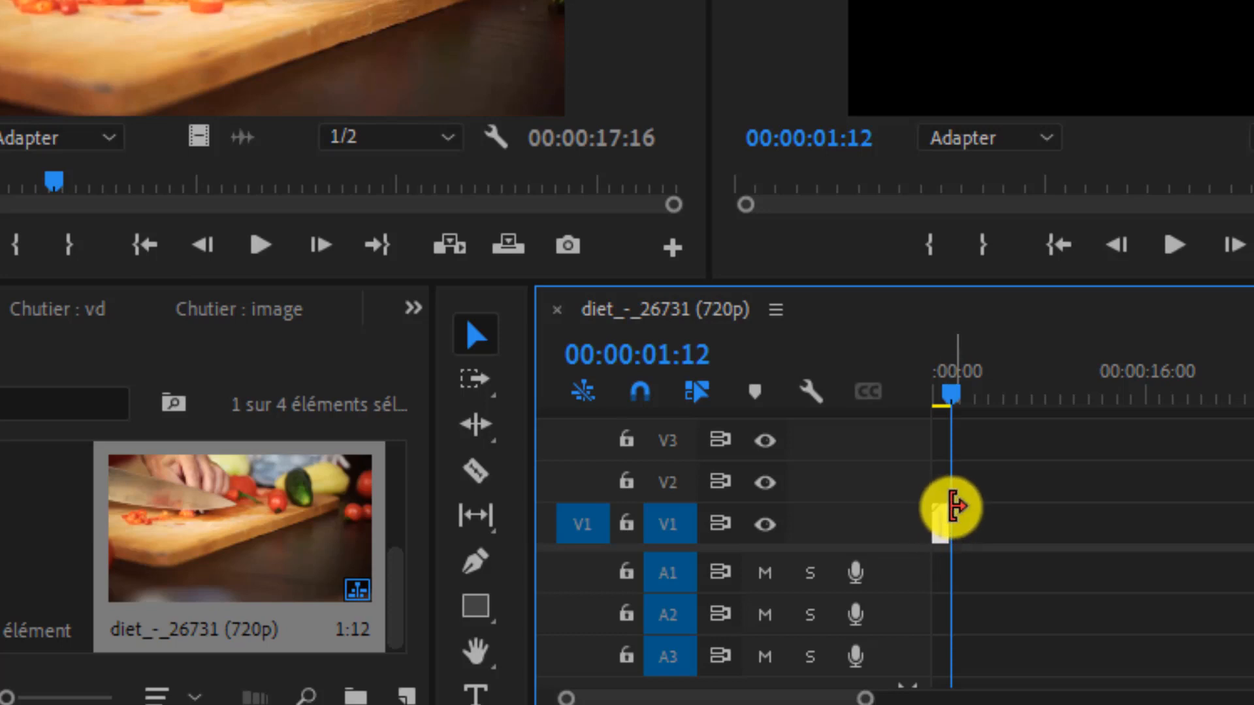
Step: Extend the remaining V1 clip to its full 17:16 length, undoing the first attempt and returning the playhead to 00:00:00:00 before repeating it
{"action": "left_click_drag", "start_coordinate": [945, 509], "coordinate": [1236, 557]}
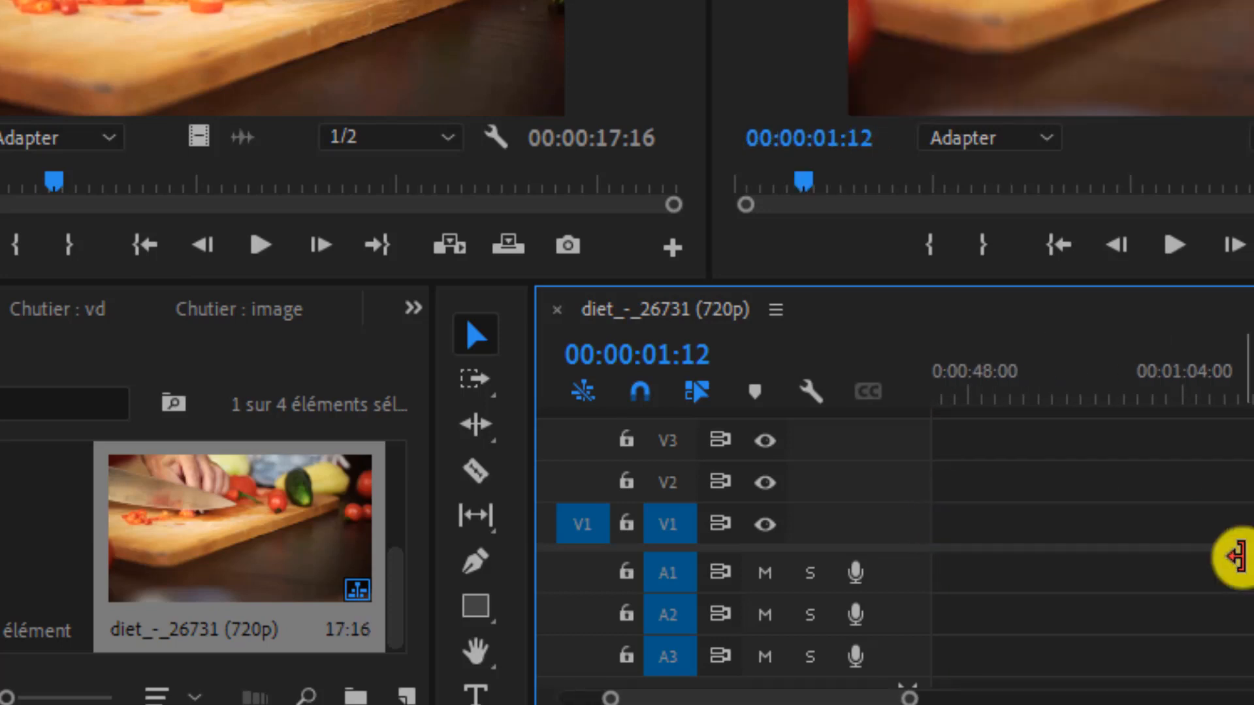
{"action": "key", "text": "ctrl+z"}
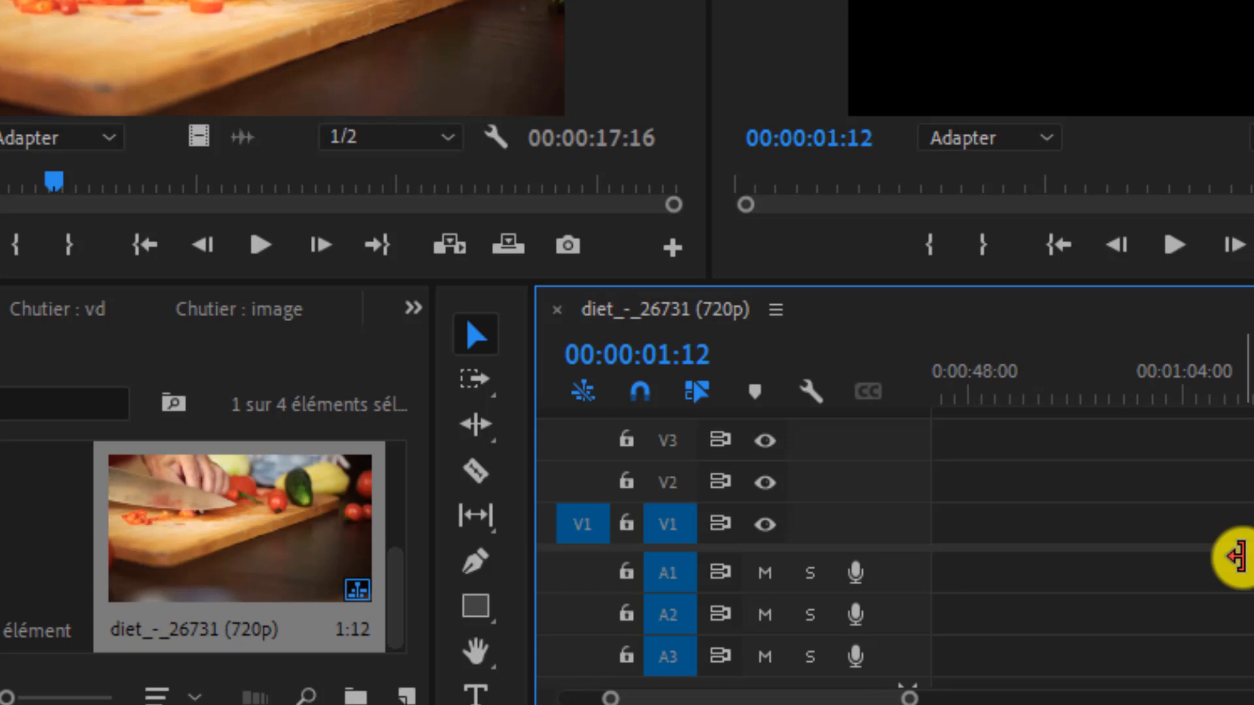
{"action": "left_click", "coordinate": [977, 402]}
{"action": "key", "text": "Home"}
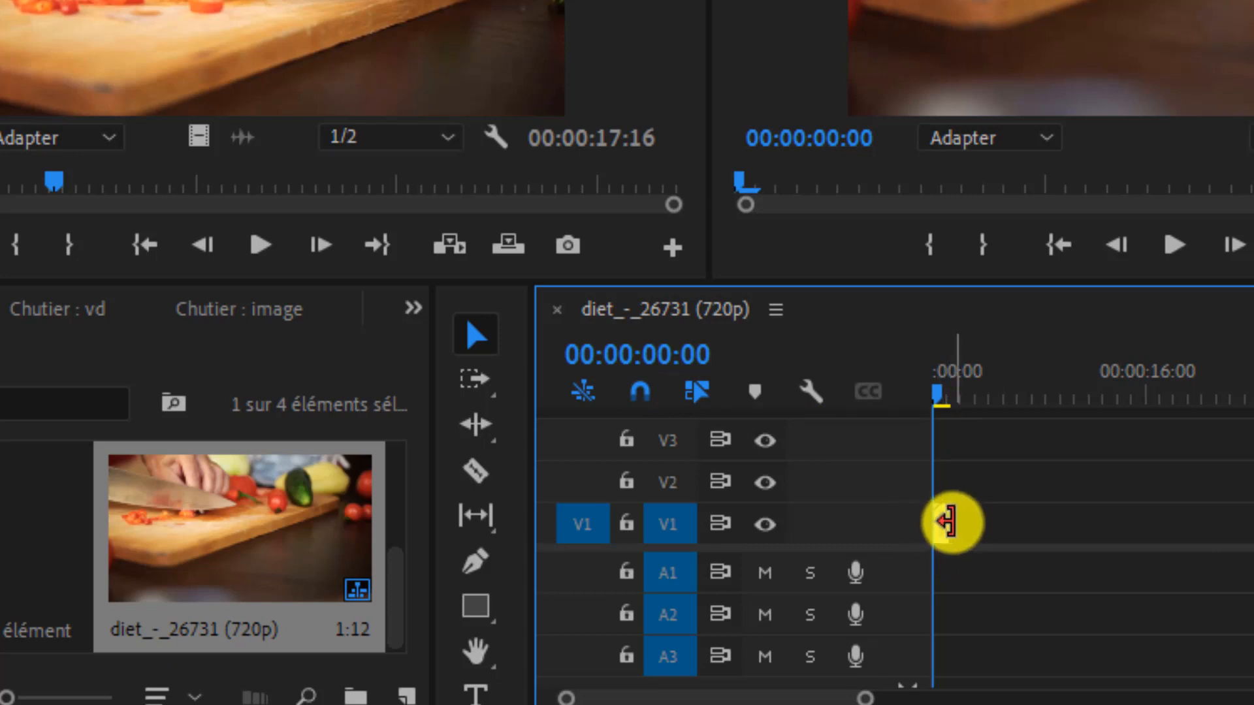
{"action": "left_click_drag", "start_coordinate": [952, 522], "coordinate": [1187, 539]}
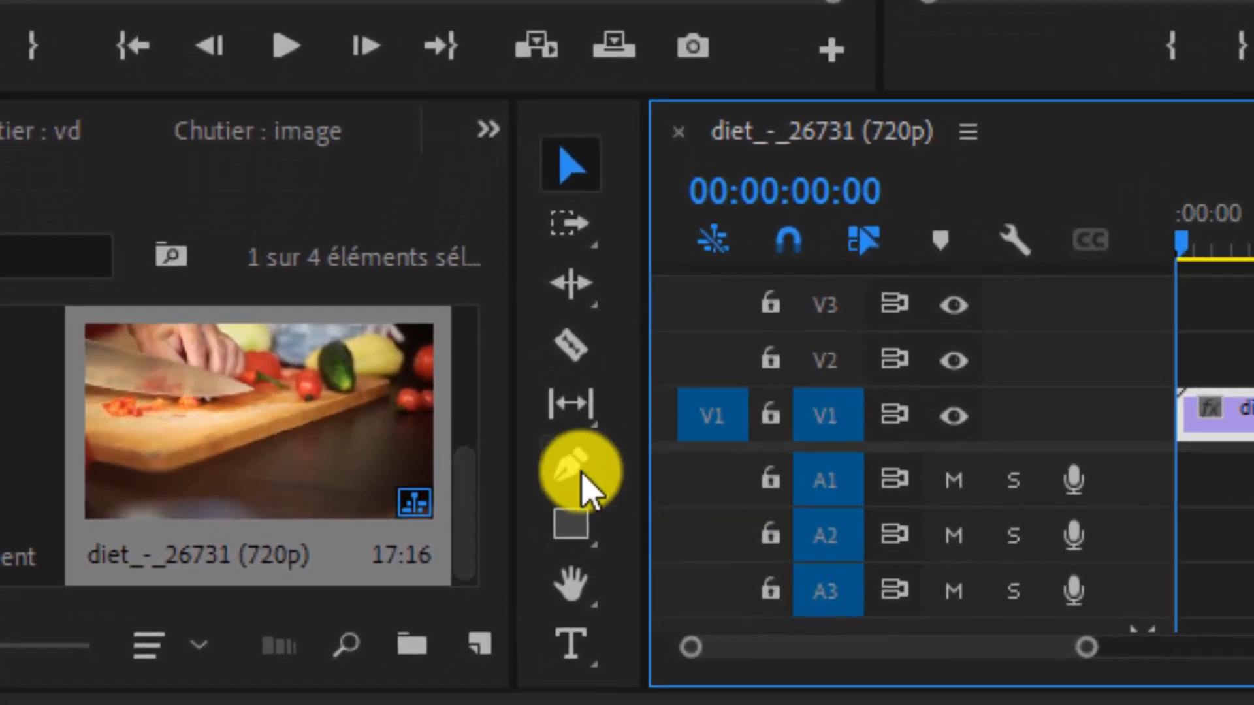
Step: Draw a thin triangular shape along the cutting board's front edge with the Pen tool in the program picture
{"action": "left_click", "coordinate": [581, 478]}
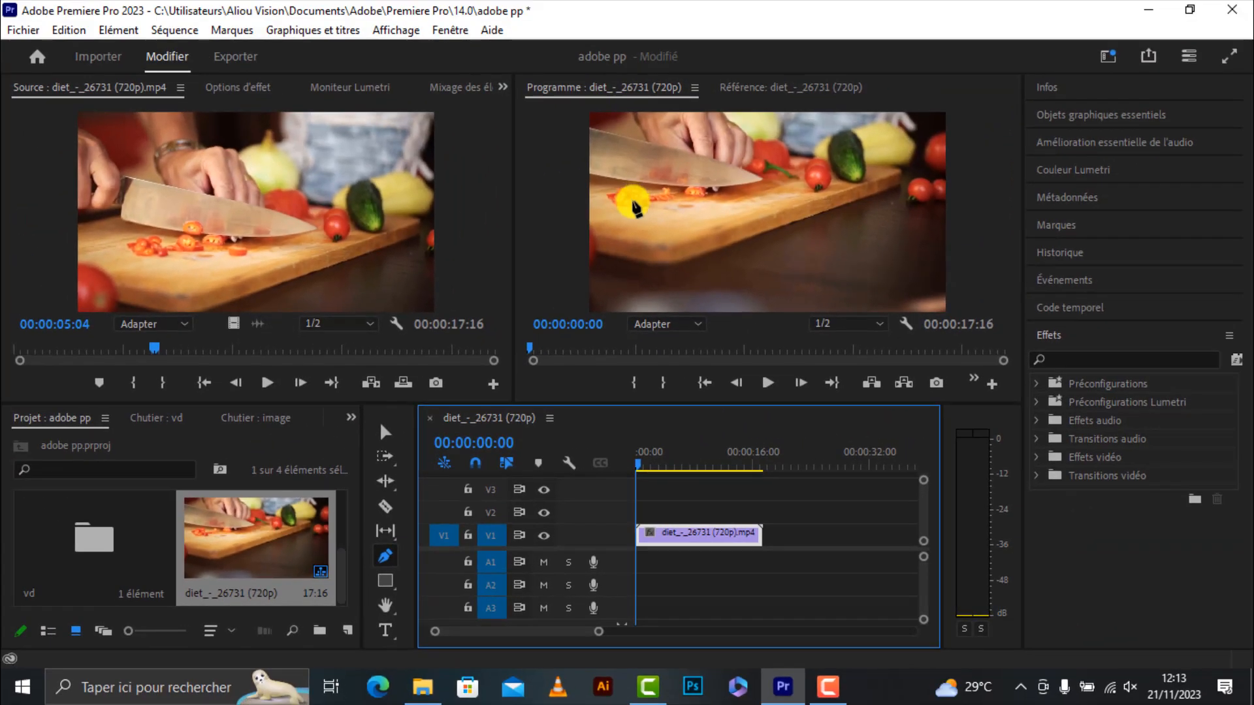
{"action": "left_click", "coordinate": [590, 234]}
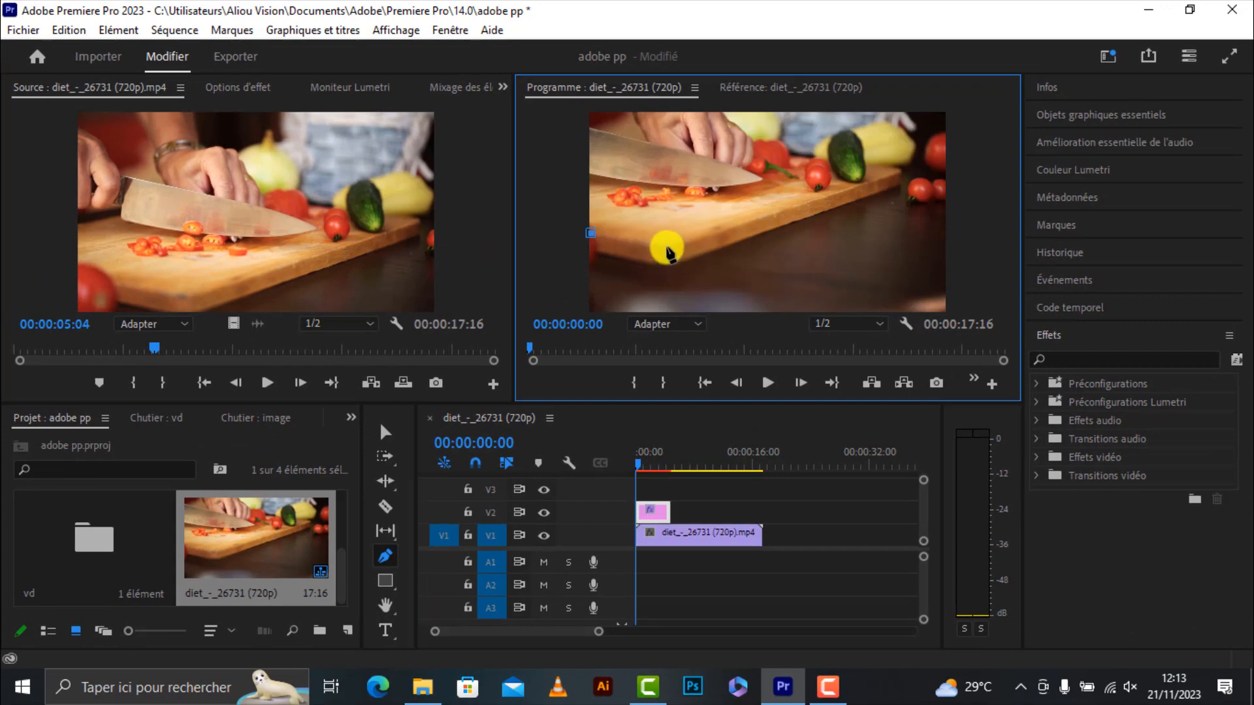
{"action": "left_click", "coordinate": [898, 174]}
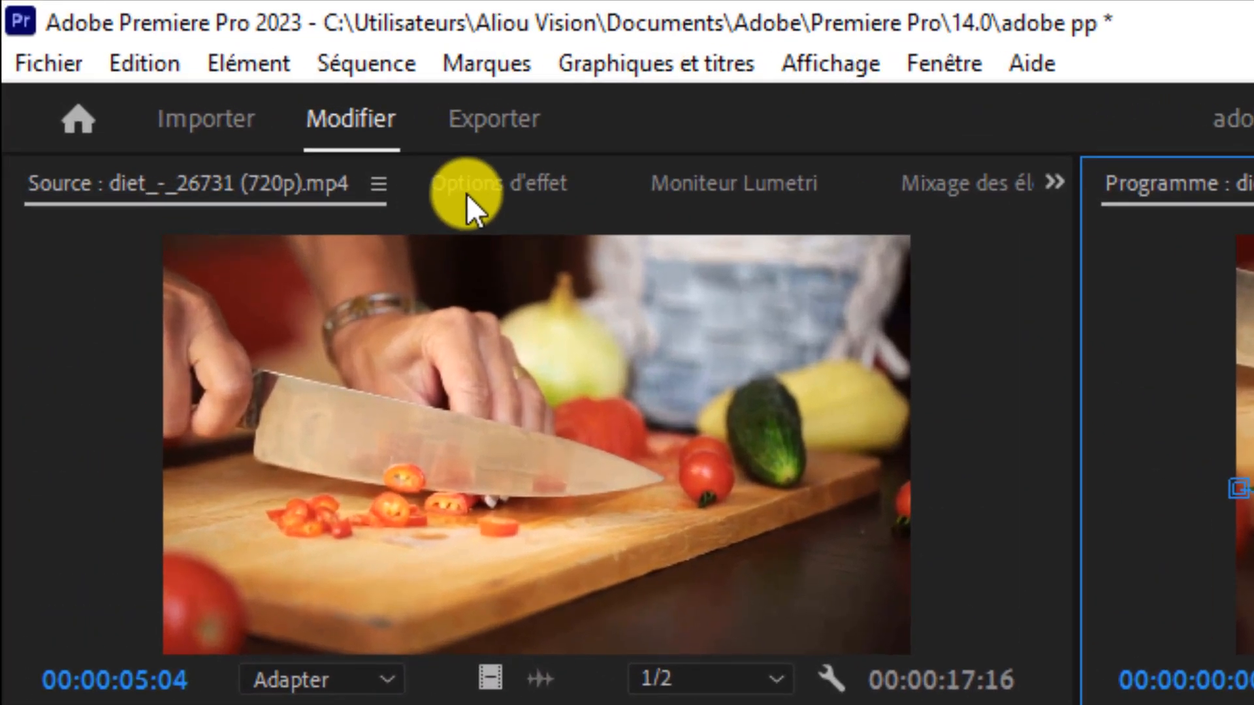
Step: Expand the Forme 01 properties in the effect options and set the shape's fill colour to white, FFFFFF
{"action": "left_click", "coordinate": [466, 194]}
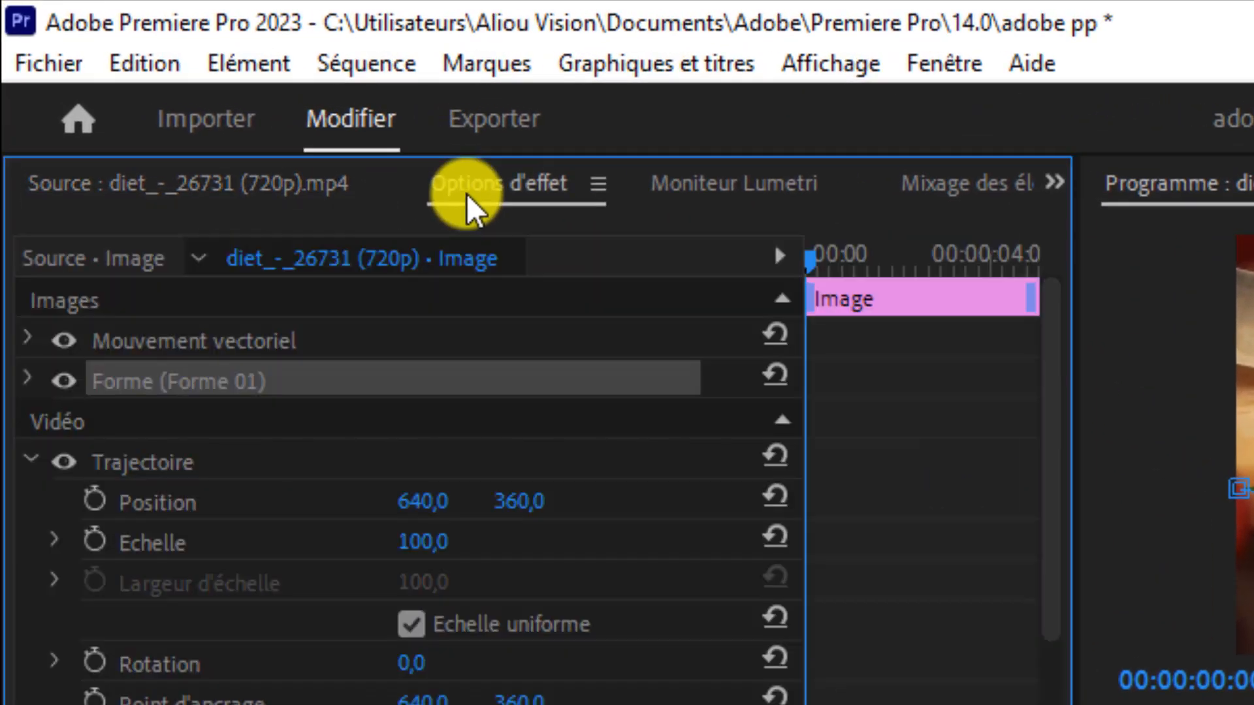
{"action": "left_click", "coordinate": [27, 386]}
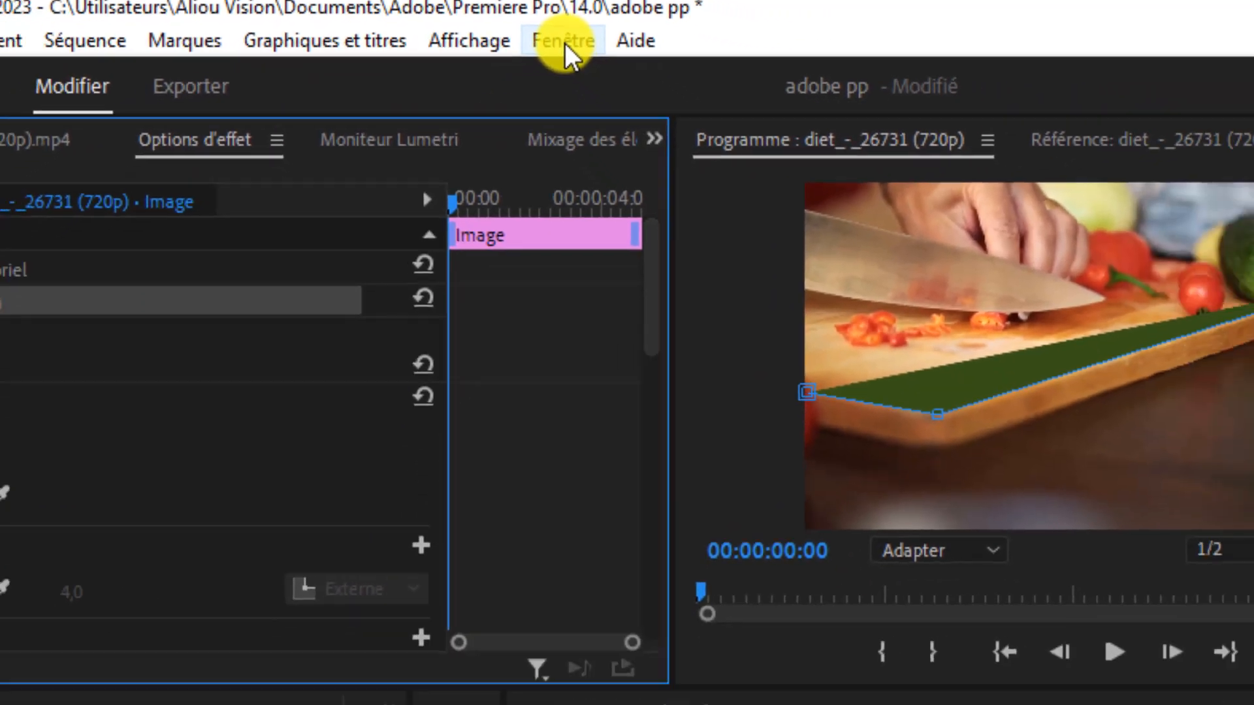
{"action": "left_click", "coordinate": [944, 63]}
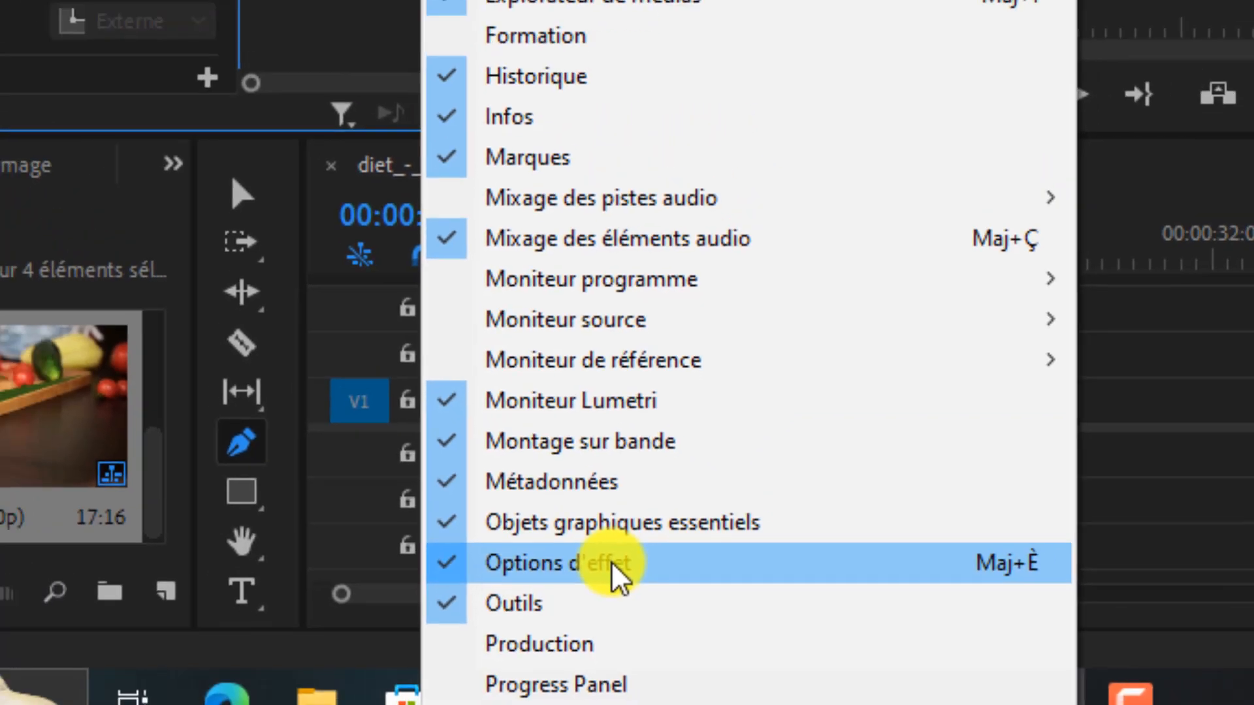
{"action": "left_click", "coordinate": [628, 549]}
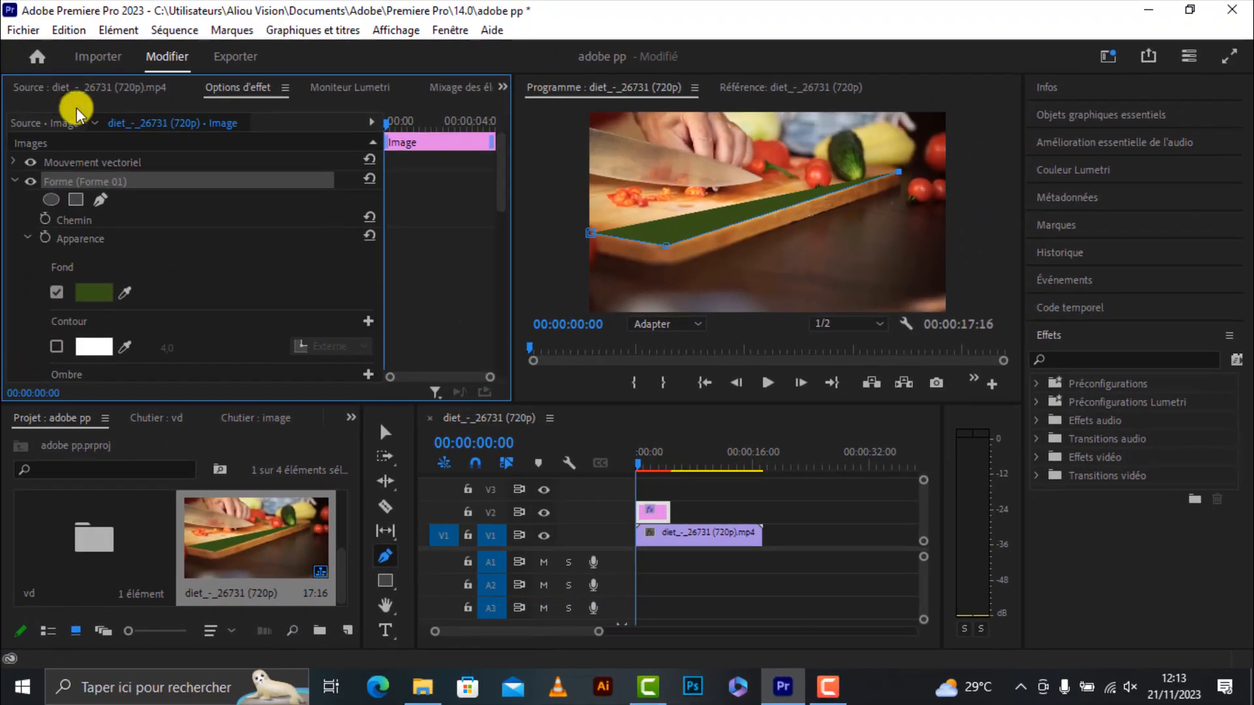
{"action": "left_click", "coordinate": [93, 293]}
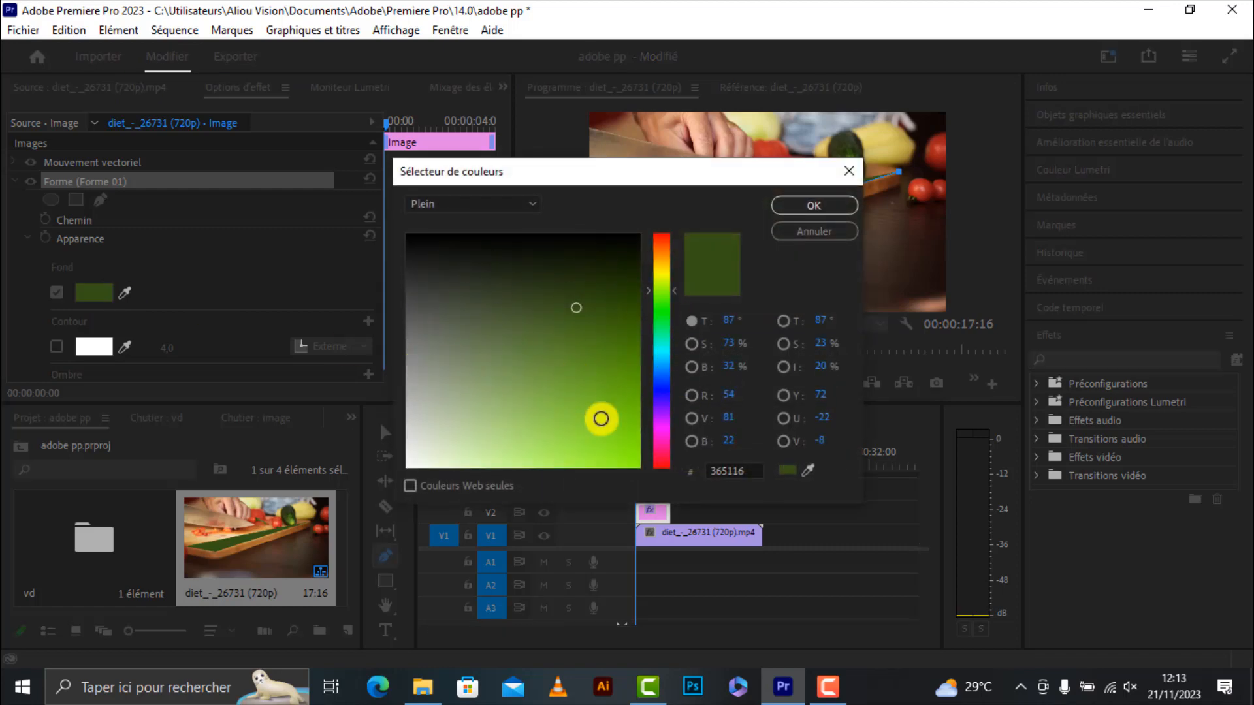
{"action": "mouse_move", "coordinate": [588, 394]}
{"action": "left_mouse_down"}
{"action": "mouse_move", "coordinate": [554, 363]}
{"action": "mouse_move", "coordinate": [407, 467]}
{"action": "left_mouse_up"}
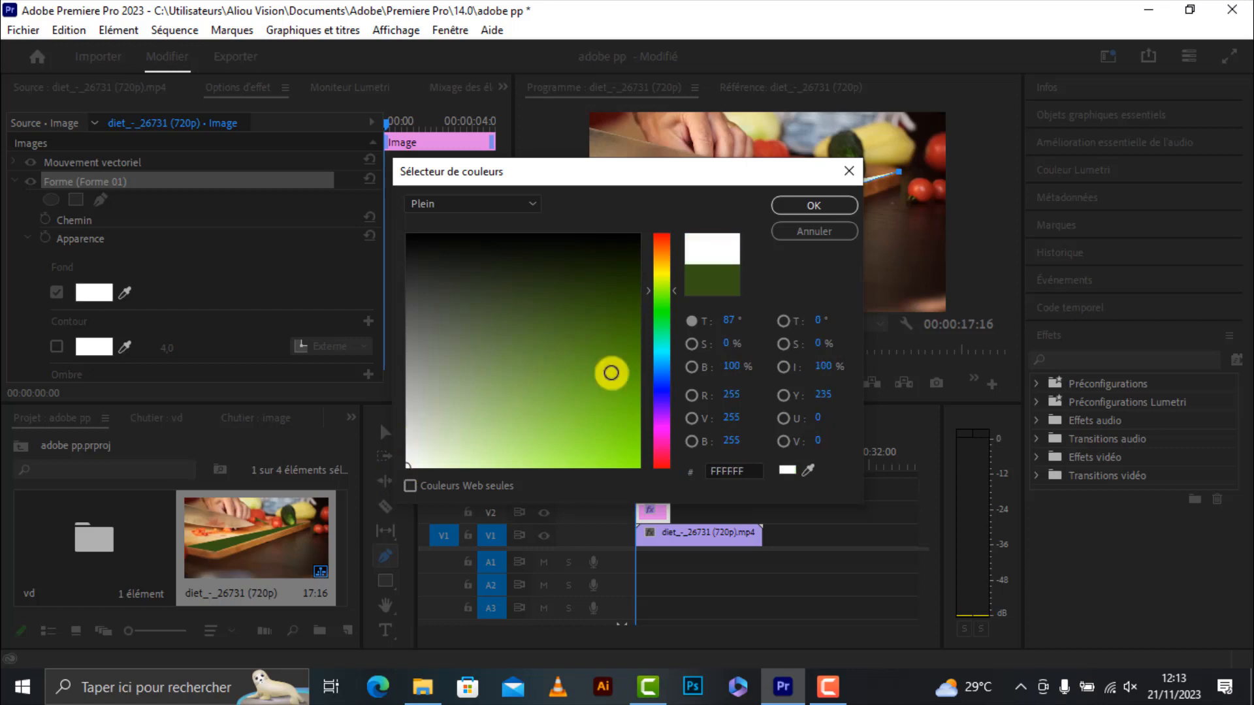
{"action": "left_click", "coordinate": [804, 206]}
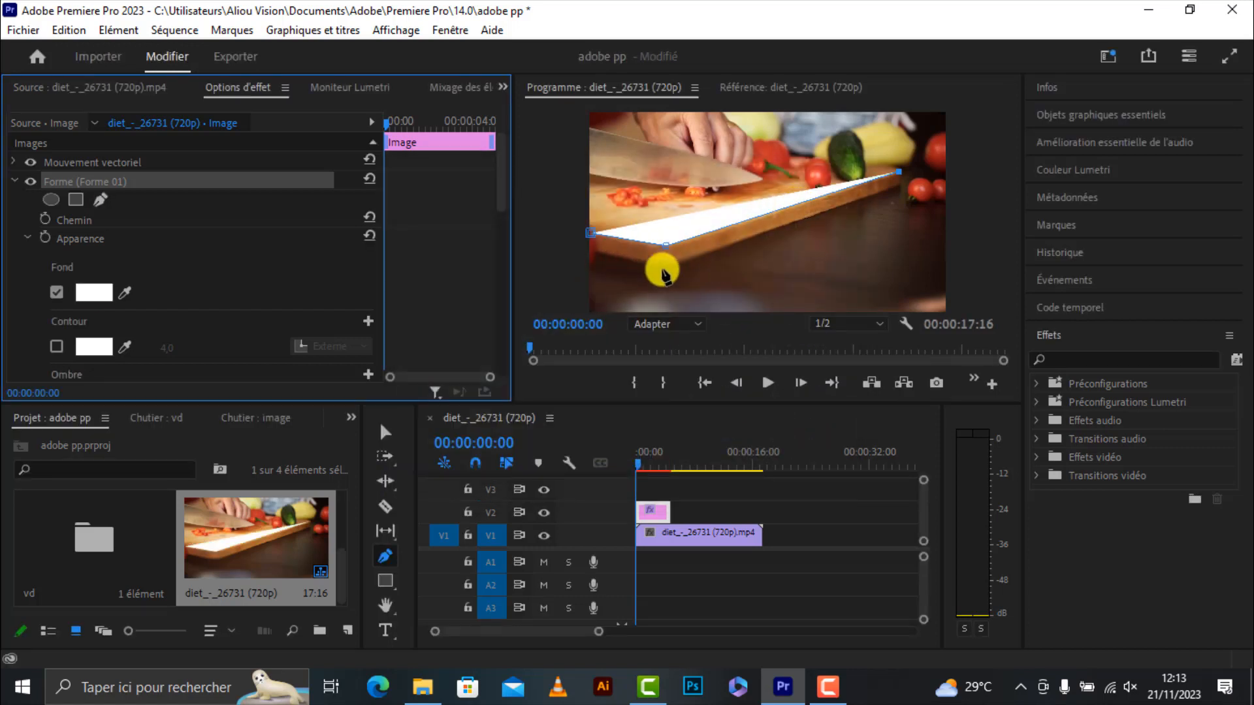
Step: Sample a near-black fill for the shape with the eyedropper, add a path point beyond the picture's left edge, and return to the Selection tool
{"action": "left_click", "coordinate": [126, 295]}
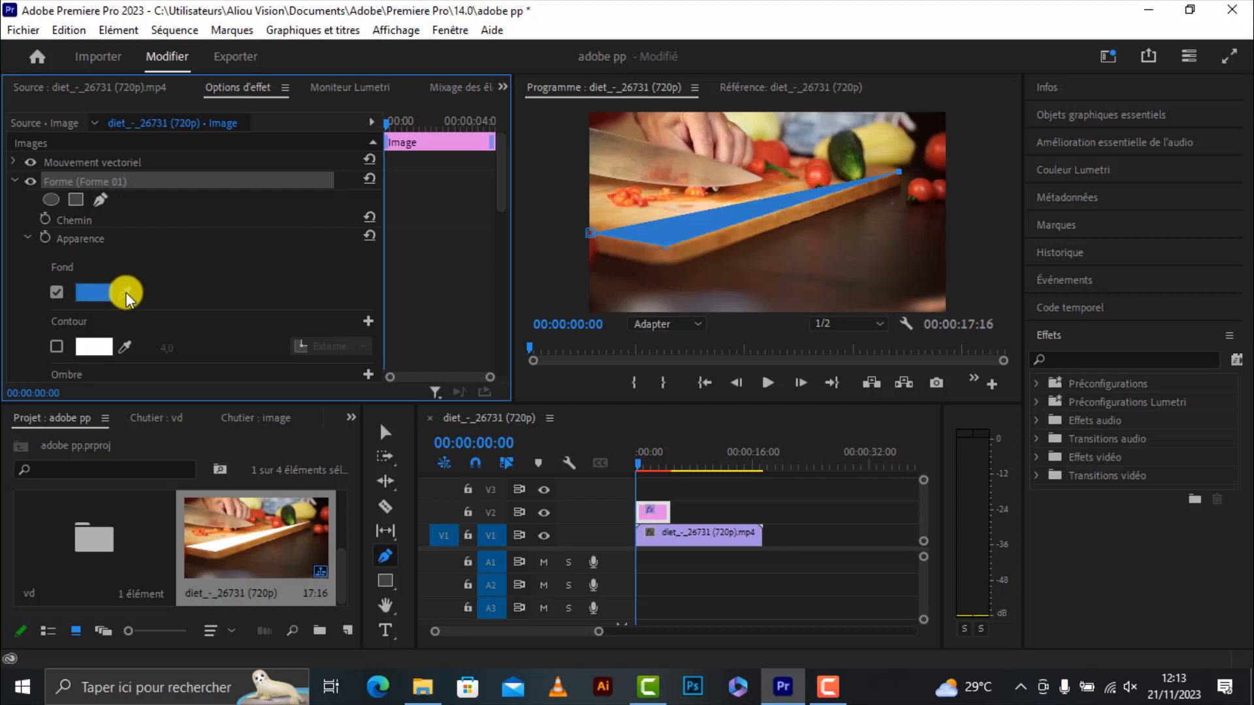
{"action": "left_click_drag", "start_coordinate": [126, 296], "coordinate": [538, 247]}
{"action": "left_click", "coordinate": [538, 248]}
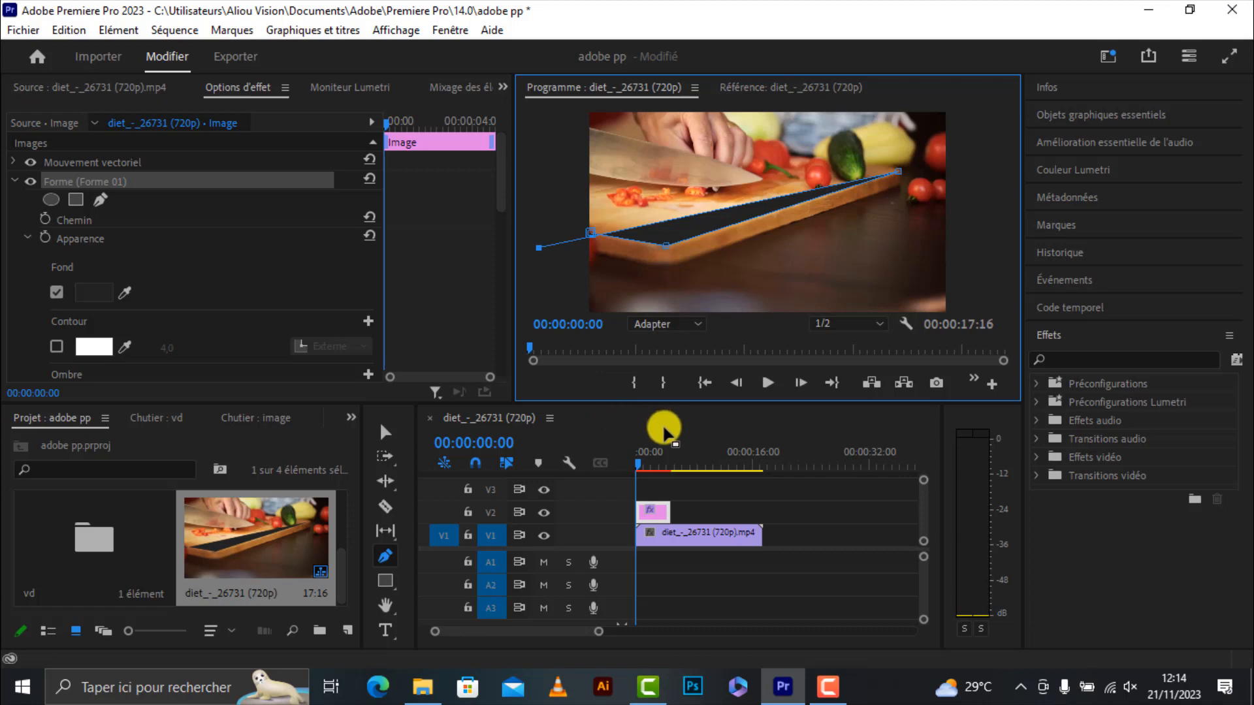
{"action": "key", "text": "b"}
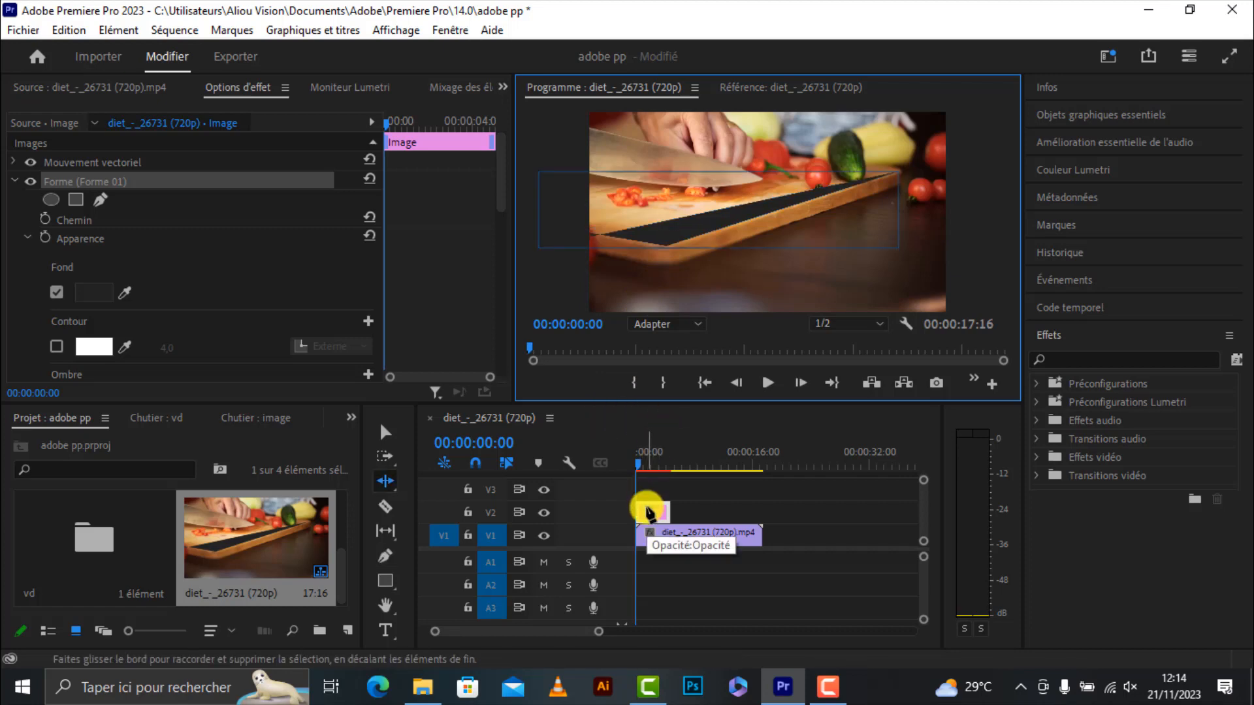
{"action": "key", "text": "v"}
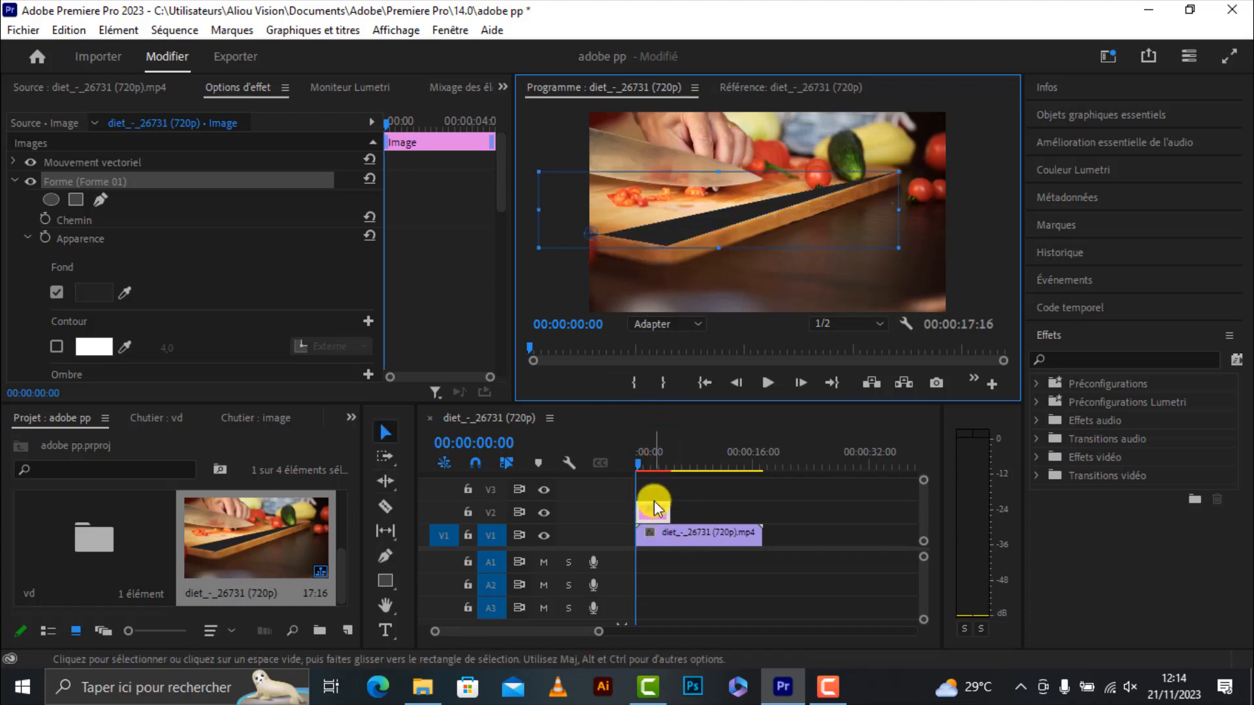
Step: Delete the pen-drawn shape's clip from V2 and draw a long, thin rectangle across the lower part of the cutting board with the Rectangle tool
{"action": "left_click", "coordinate": [655, 509]}
{"action": "key", "text": "Delete"}
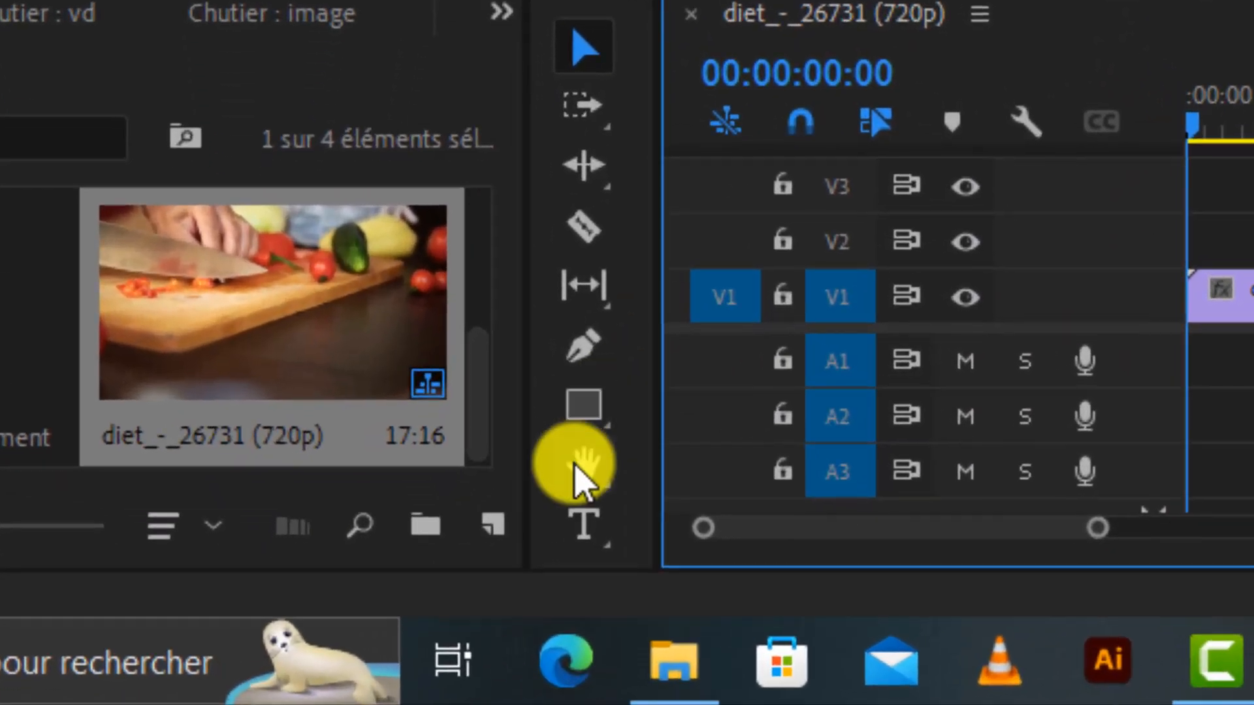
{"action": "left_click", "coordinate": [585, 408]}
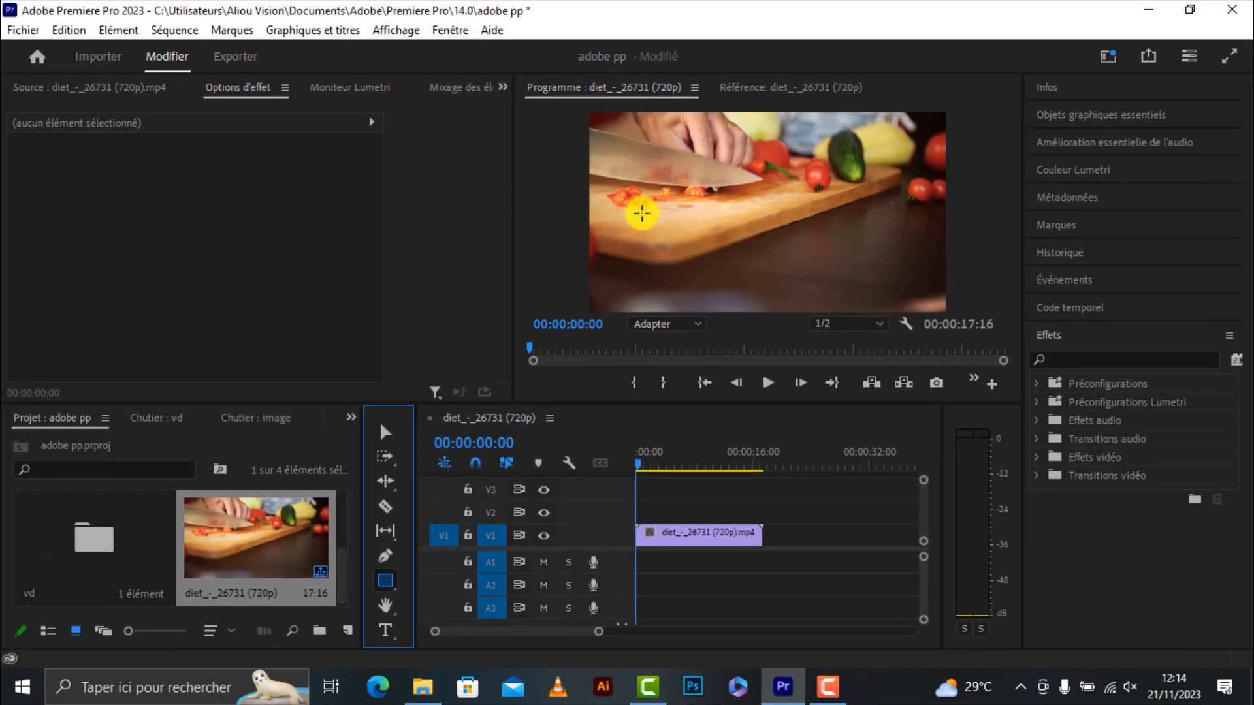
{"action": "left_click_drag", "start_coordinate": [687, 139], "coordinate": [1039, 141]}
{"action": "mouse_move", "coordinate": [958, 198]}
{"action": "left_mouse_down"}
{"action": "mouse_move", "coordinate": [958, 226]}
{"action": "mouse_move", "coordinate": [935, 239]}
{"action": "left_mouse_up"}
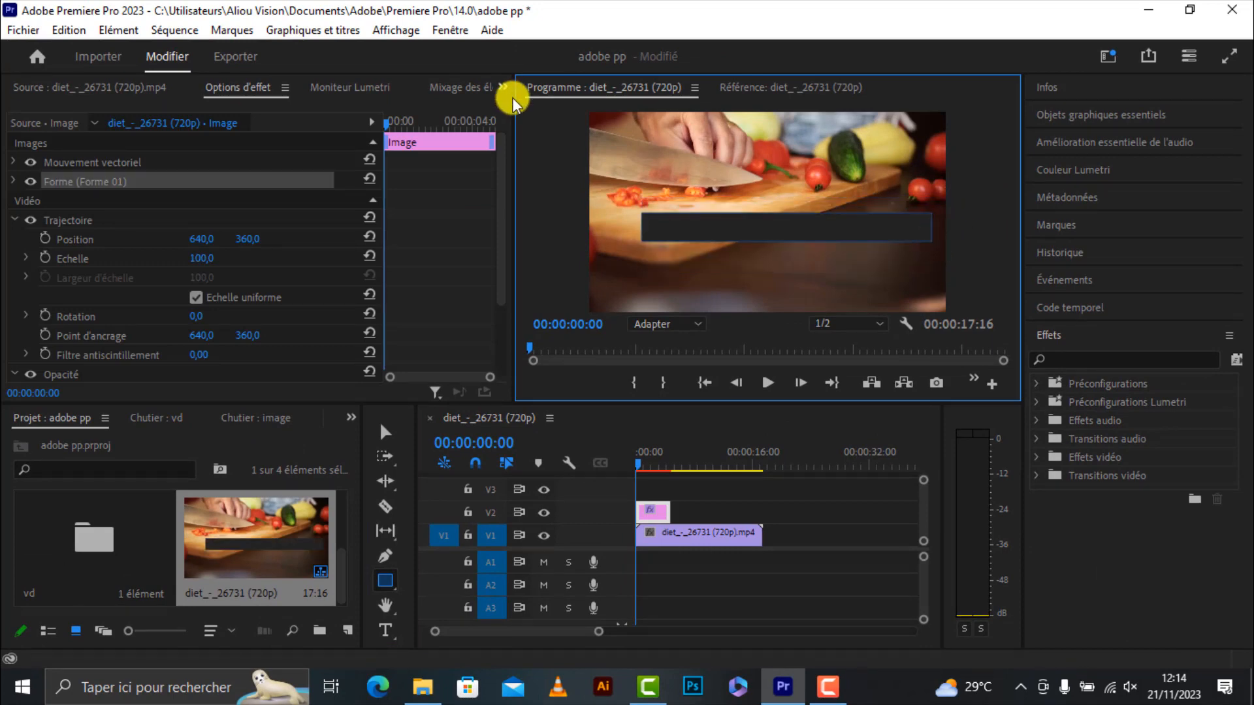
Step: Expand the rectangle's Forme 01 properties and set its fill colour to dark red
{"action": "left_click", "coordinate": [12, 185]}
{"action": "left_click", "coordinate": [13, 183]}
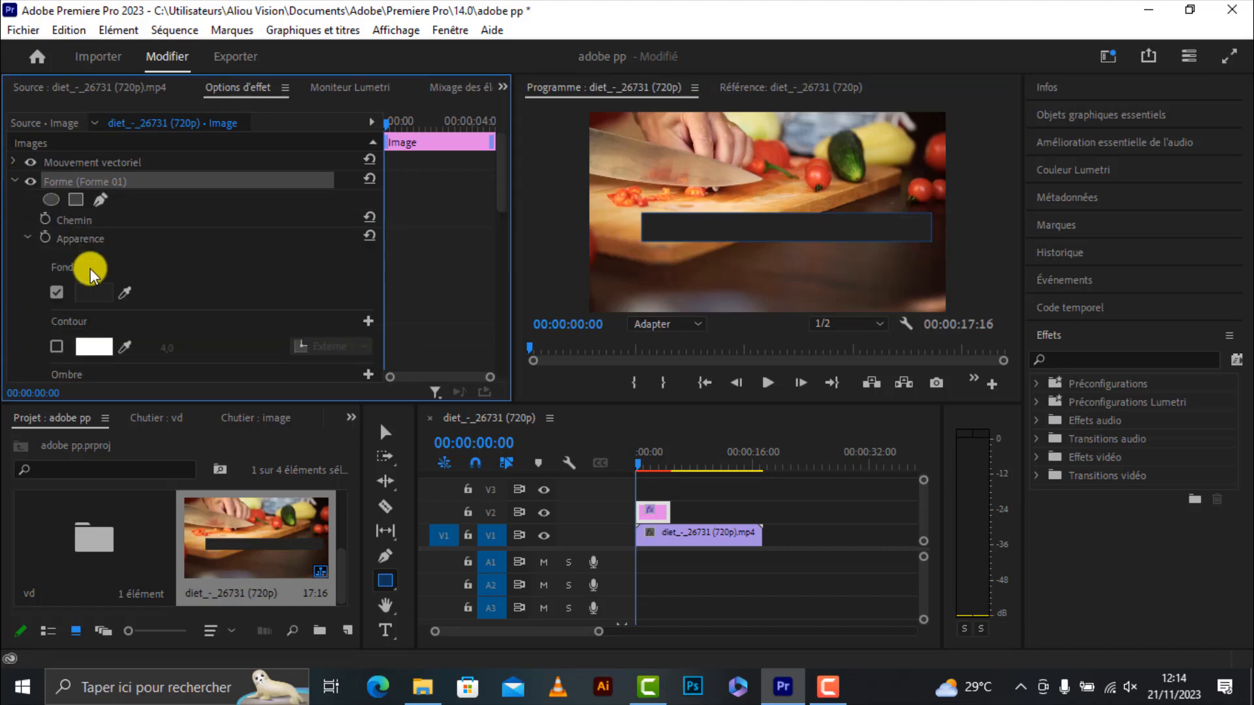
{"action": "left_click", "coordinate": [102, 288]}
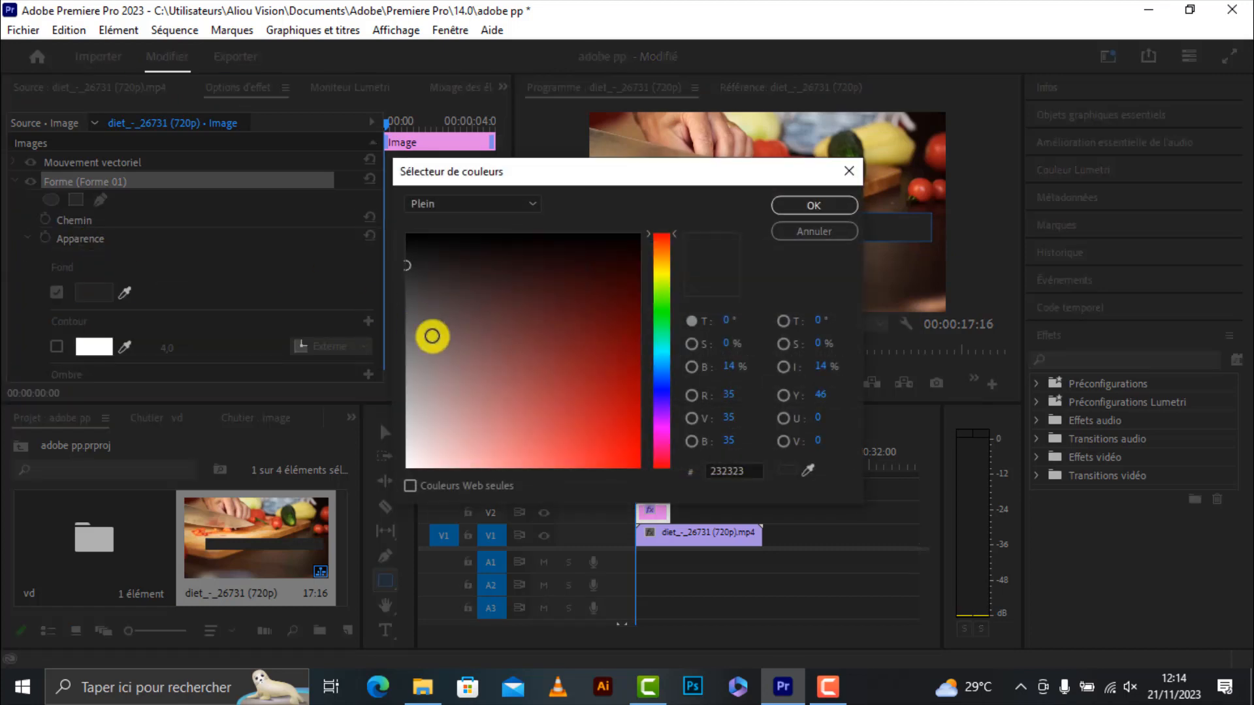
{"action": "left_click_drag", "start_coordinate": [432, 336], "coordinate": [643, 363]}
{"action": "left_click", "coordinate": [827, 205]}
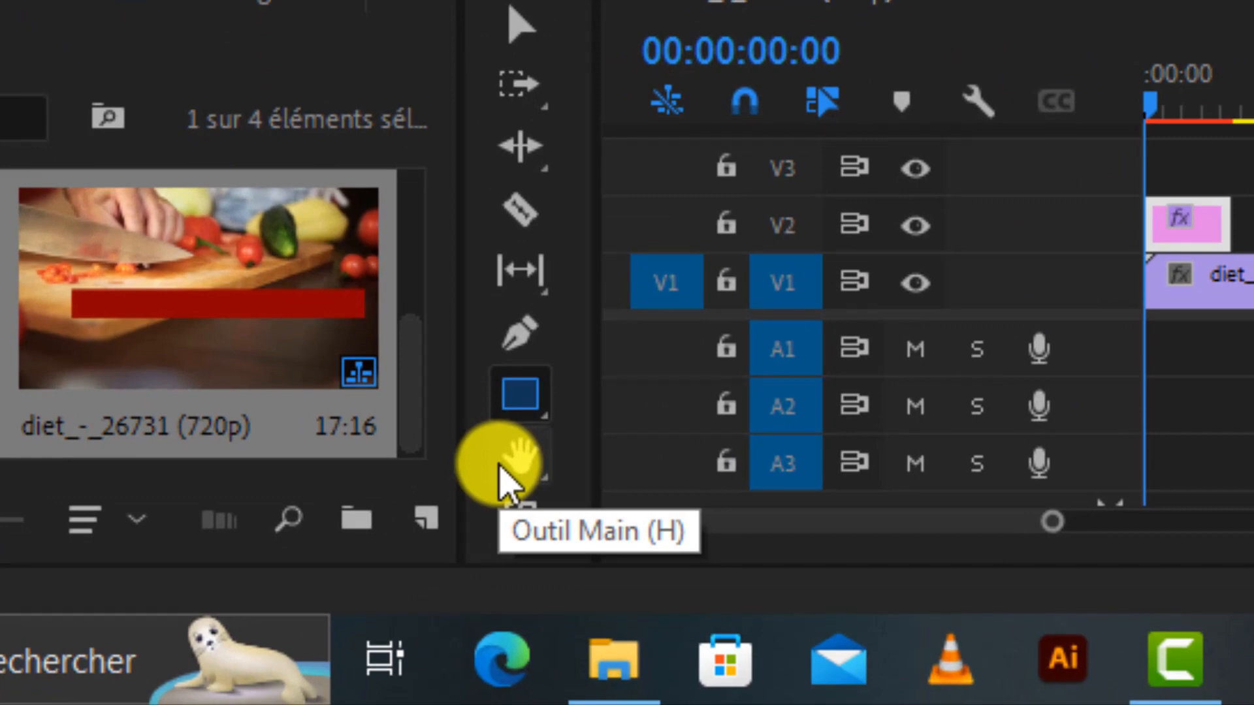
Step: Add the text "textev" over the knife in the program picture with the Type tool
{"action": "left_click", "coordinate": [1051, 529]}
{"action": "left_click_drag", "start_coordinate": [1052, 529], "coordinate": [1199, 483]}
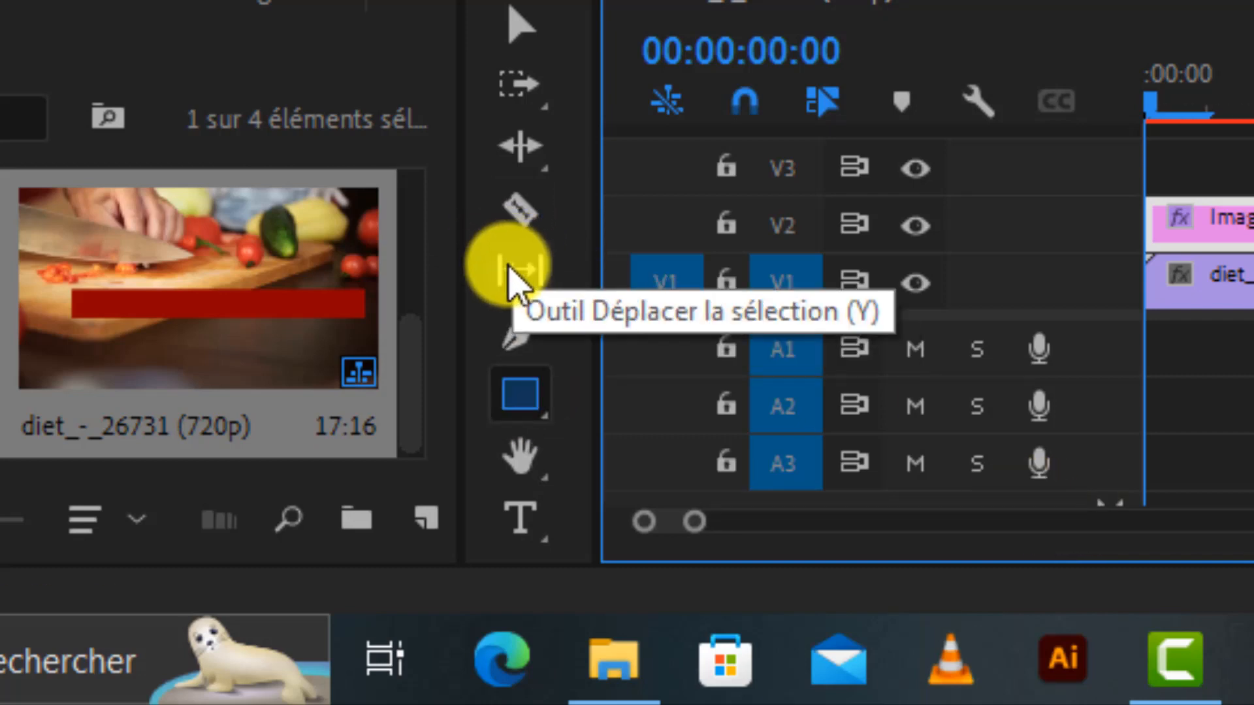
{"action": "left_click", "coordinate": [513, 537]}
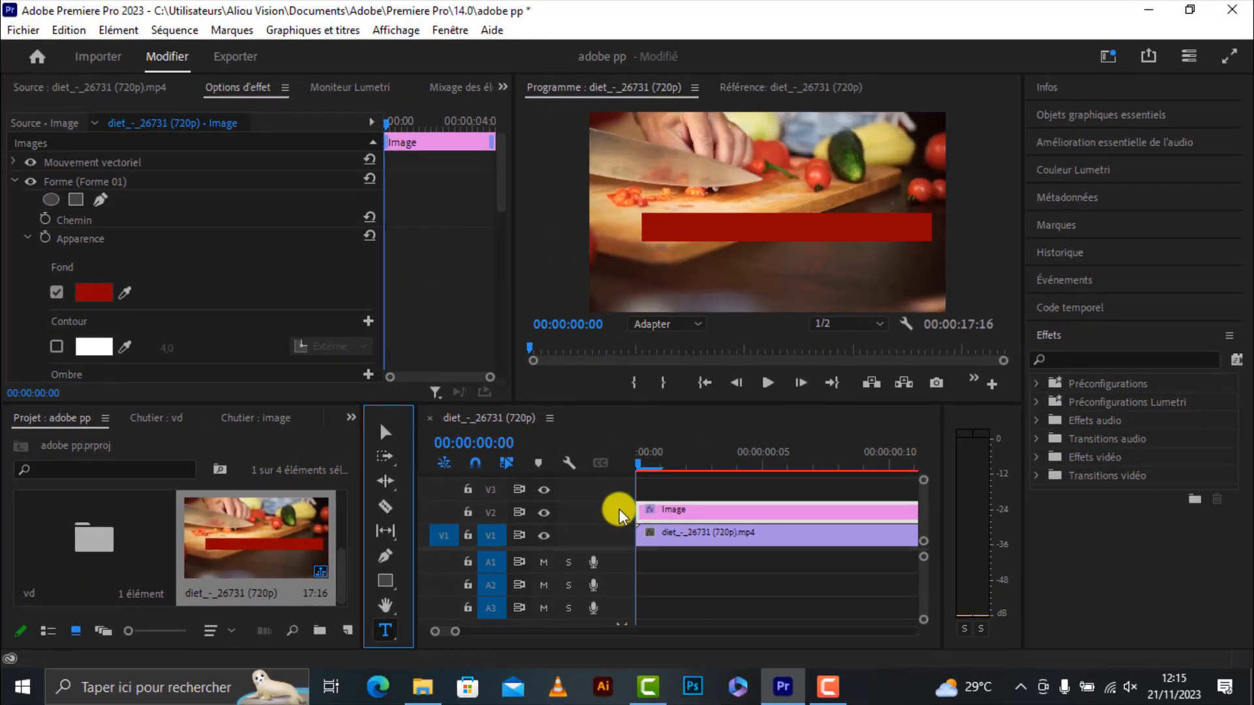
{"action": "left_click", "coordinate": [660, 228]}
{"action": "left_click", "coordinate": [660, 229]}
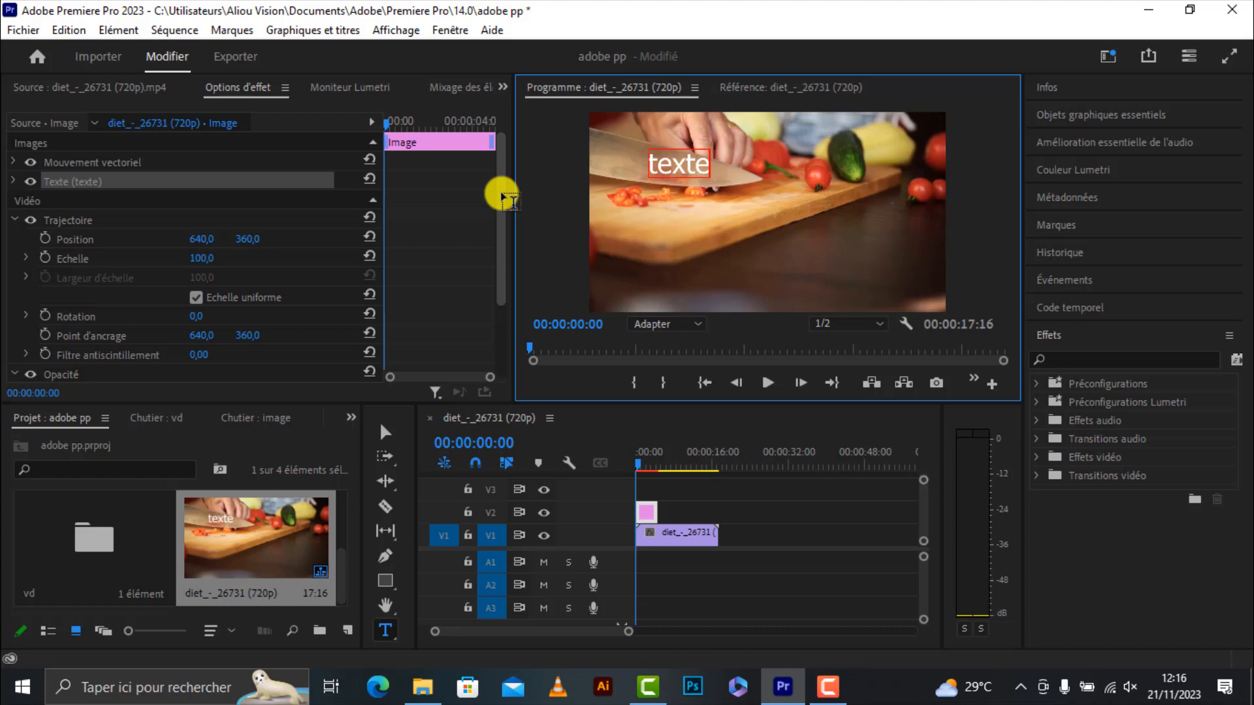
{"action": "type", "text": "v"}
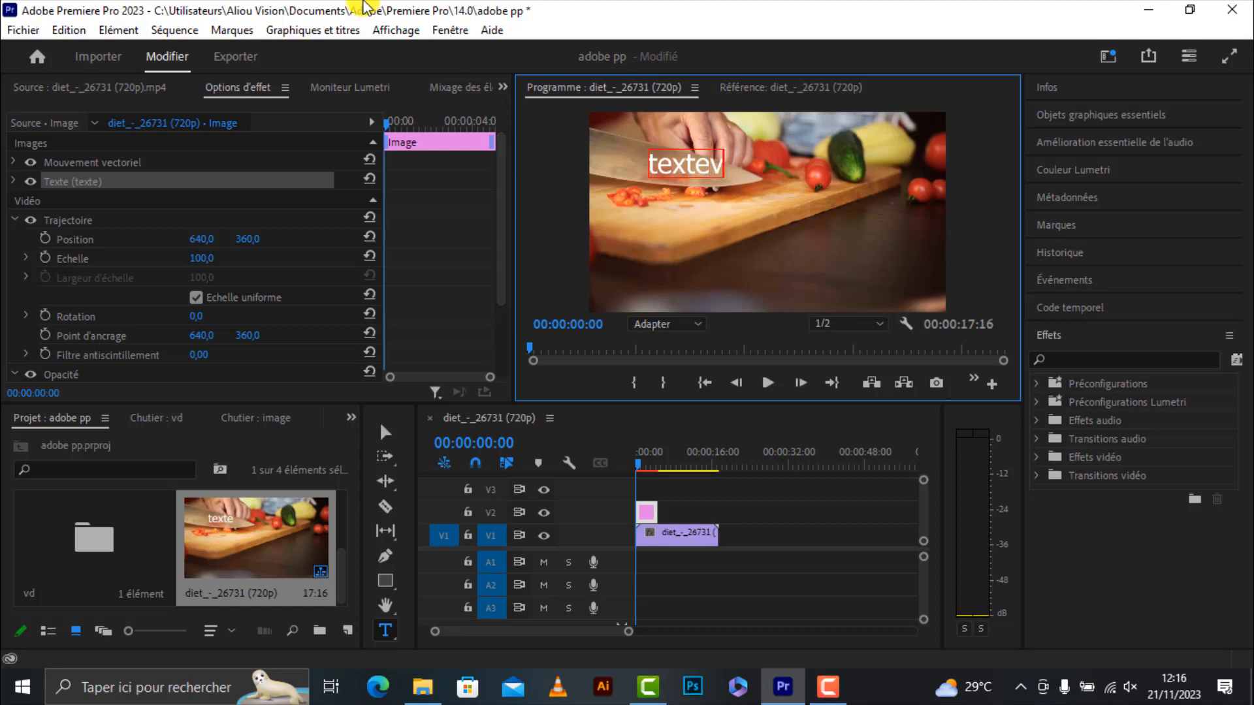
Step: Delete the text's clip from V2 with the Selection tool and play the sequence up to 00:00:05:06
{"action": "left_click", "coordinate": [386, 433]}
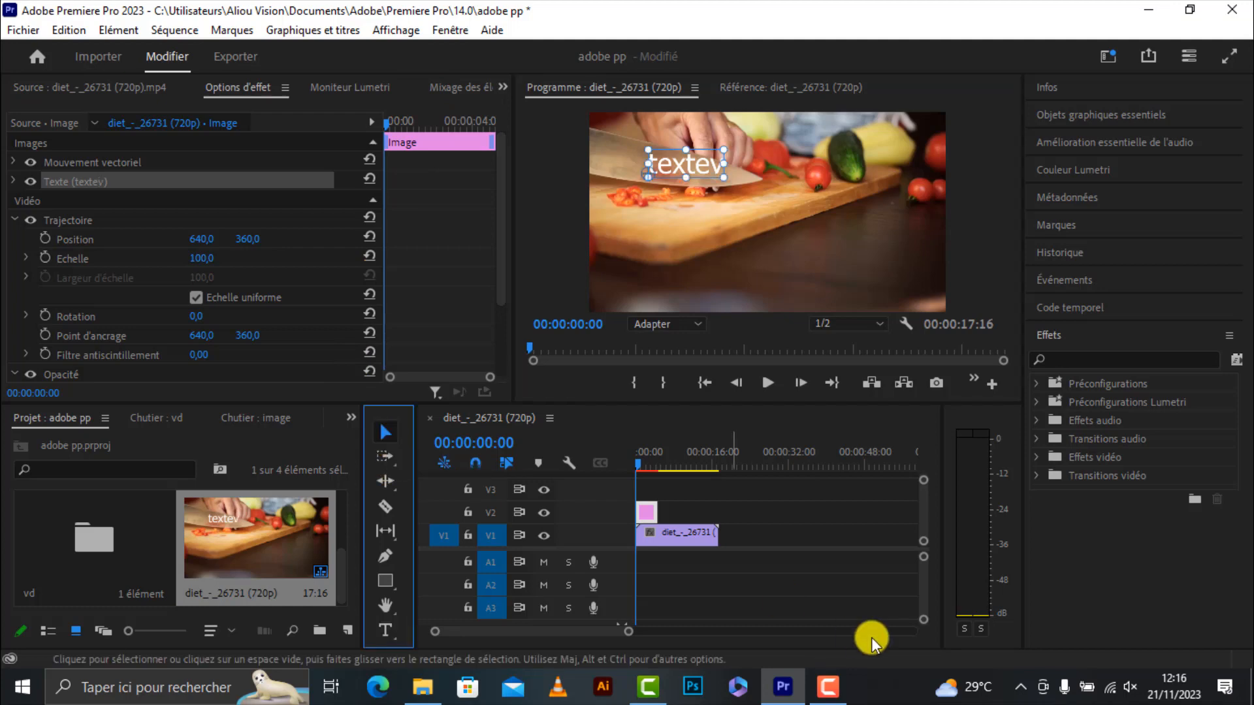
{"action": "left_click", "coordinate": [660, 535]}
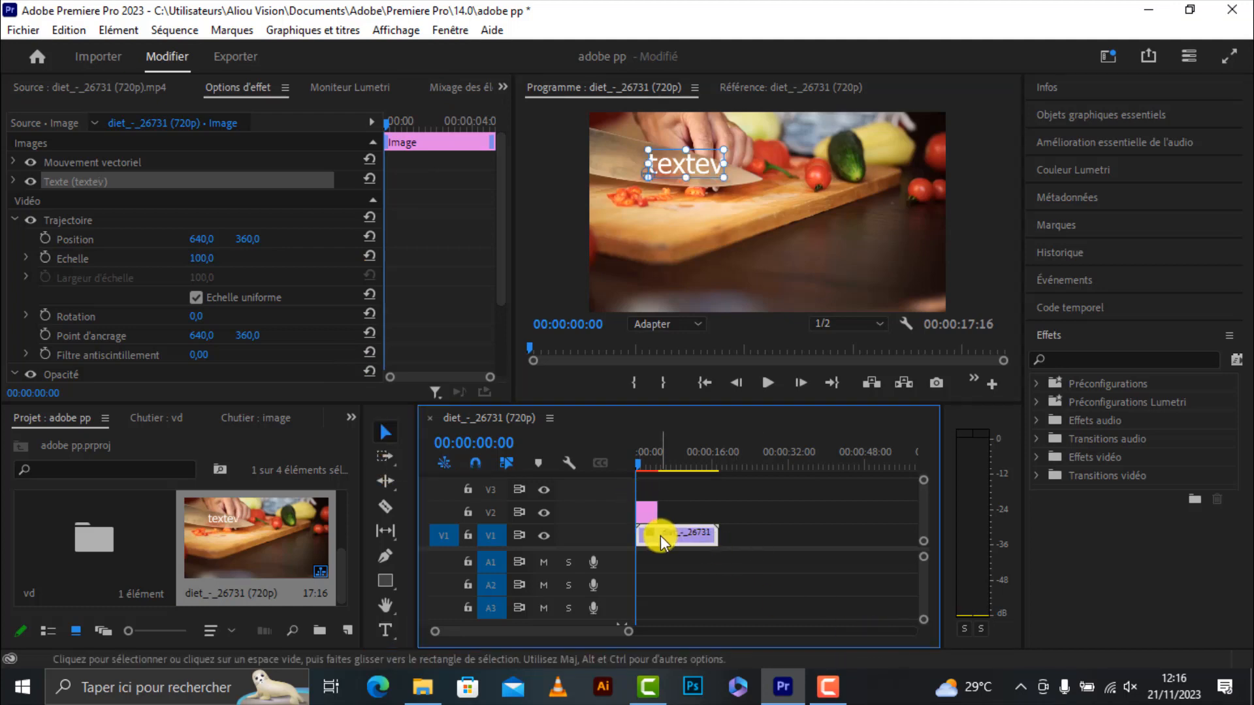
{"action": "left_click", "coordinate": [646, 507]}
{"action": "key", "text": "Delete"}
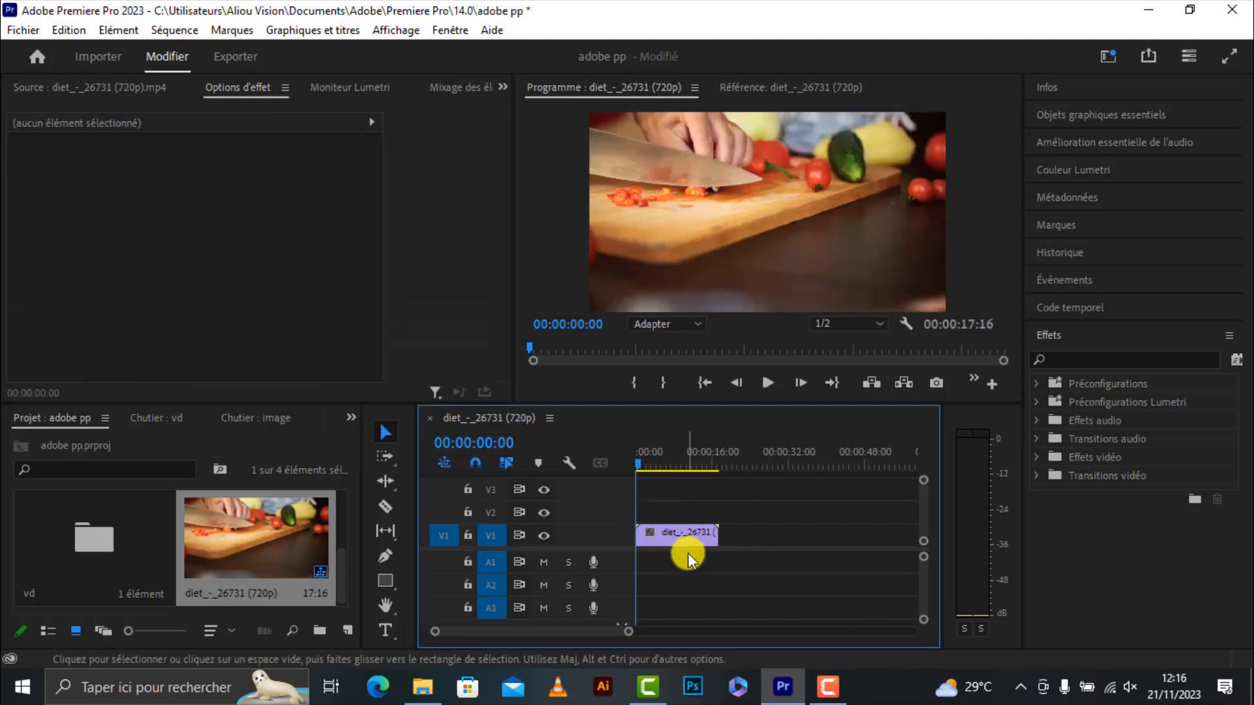
{"action": "key", "text": "space"}
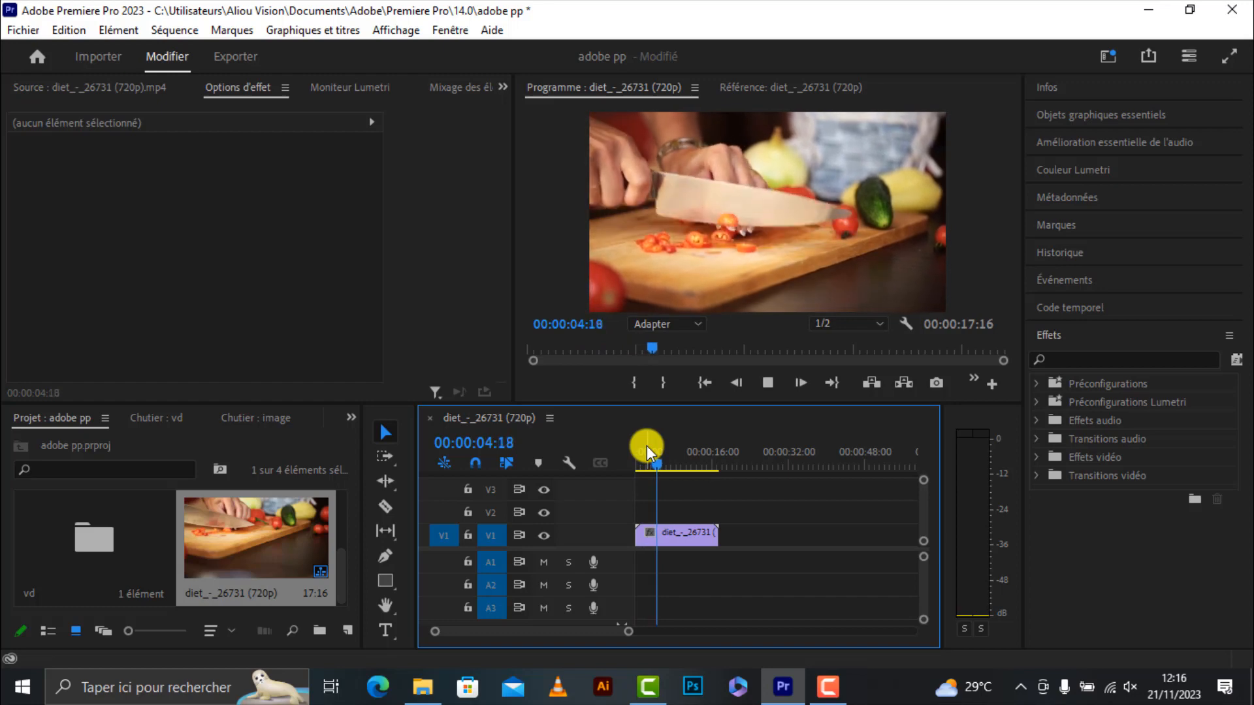
{"action": "key", "text": "space"}
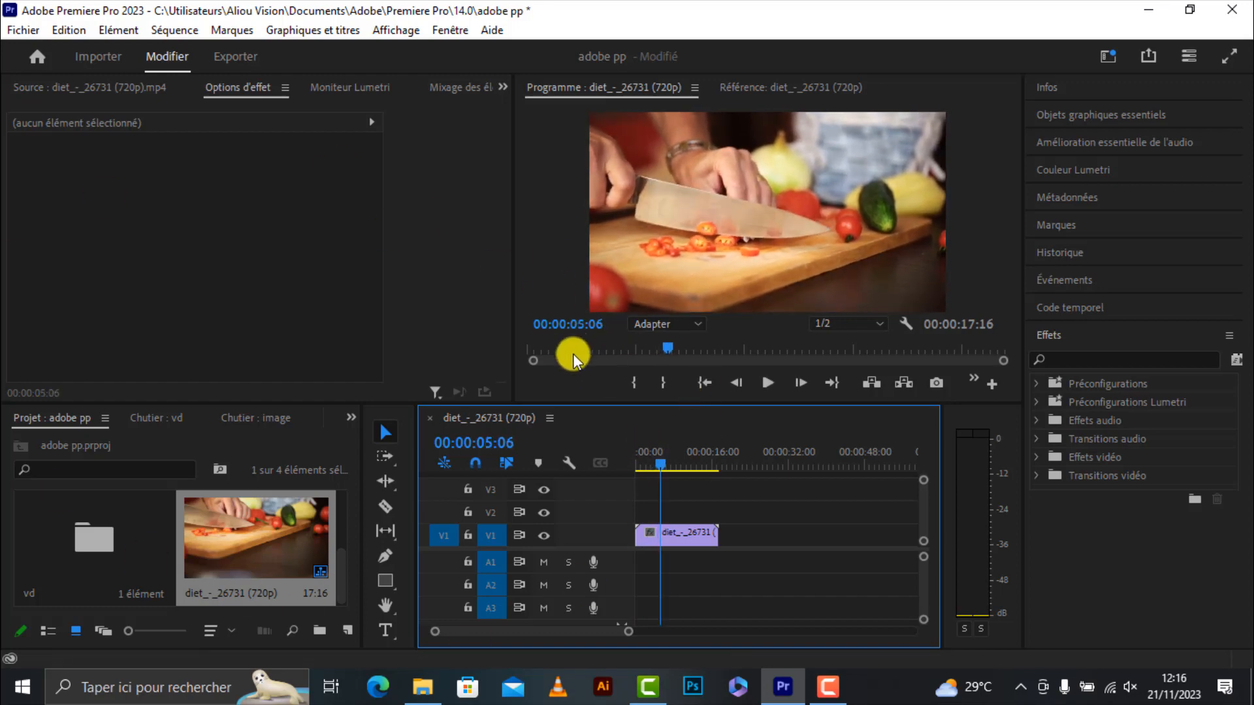
Step: Find the son bin in the project and open it
{"action": "left_click", "coordinate": [260, 535]}
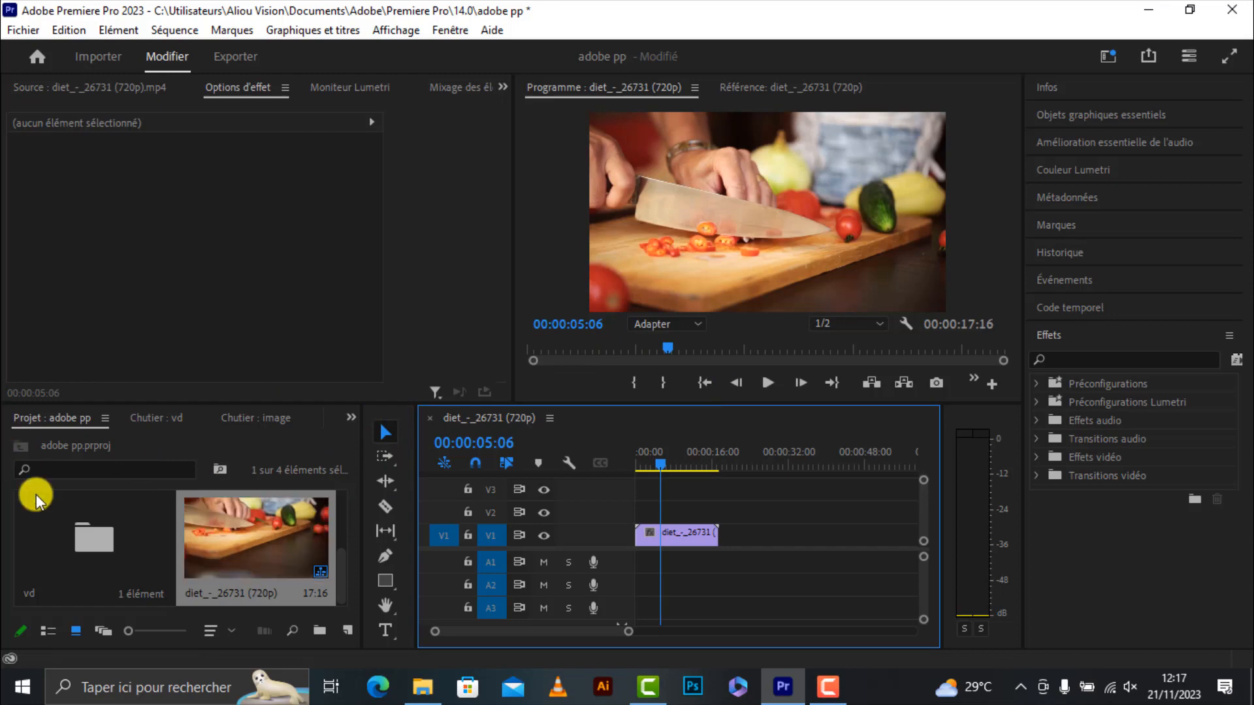
{"action": "left_click", "coordinate": [16, 446]}
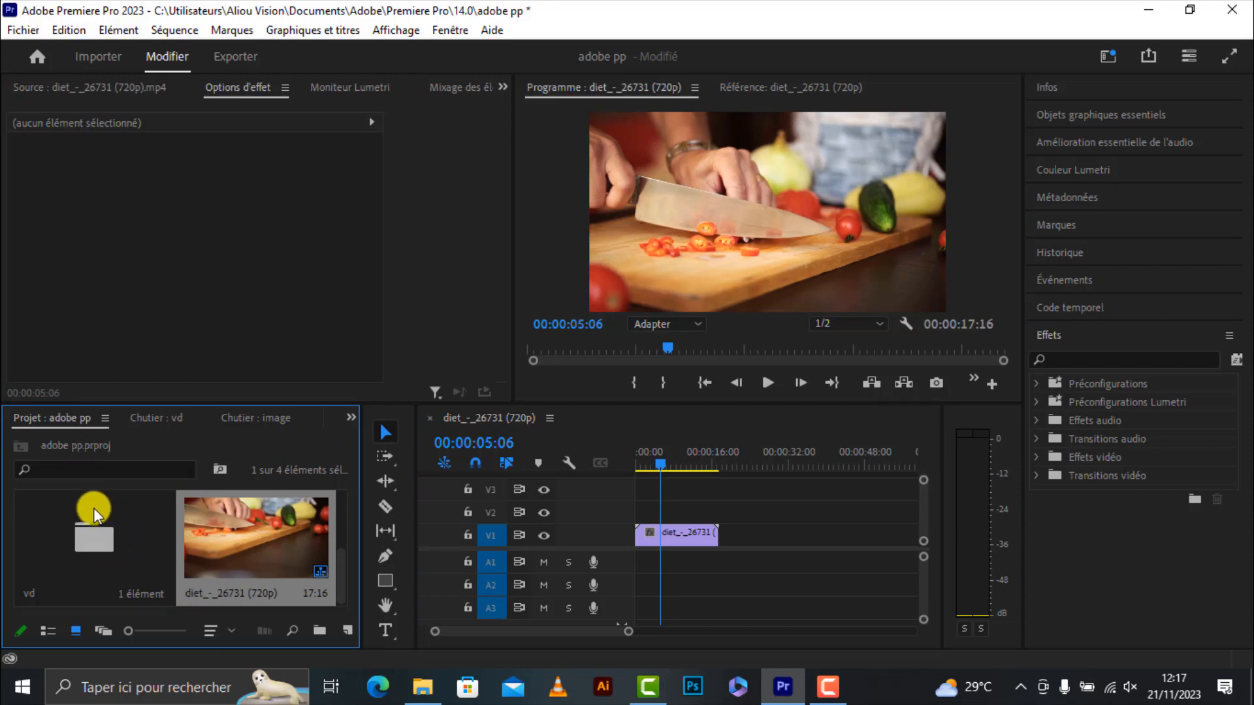
{"action": "scroll", "coordinate": [93, 508], "scroll_direction": "down", "scroll_amount": 1}
{"action": "scroll", "coordinate": [93, 508], "scroll_direction": "down", "scroll_amount": 2}
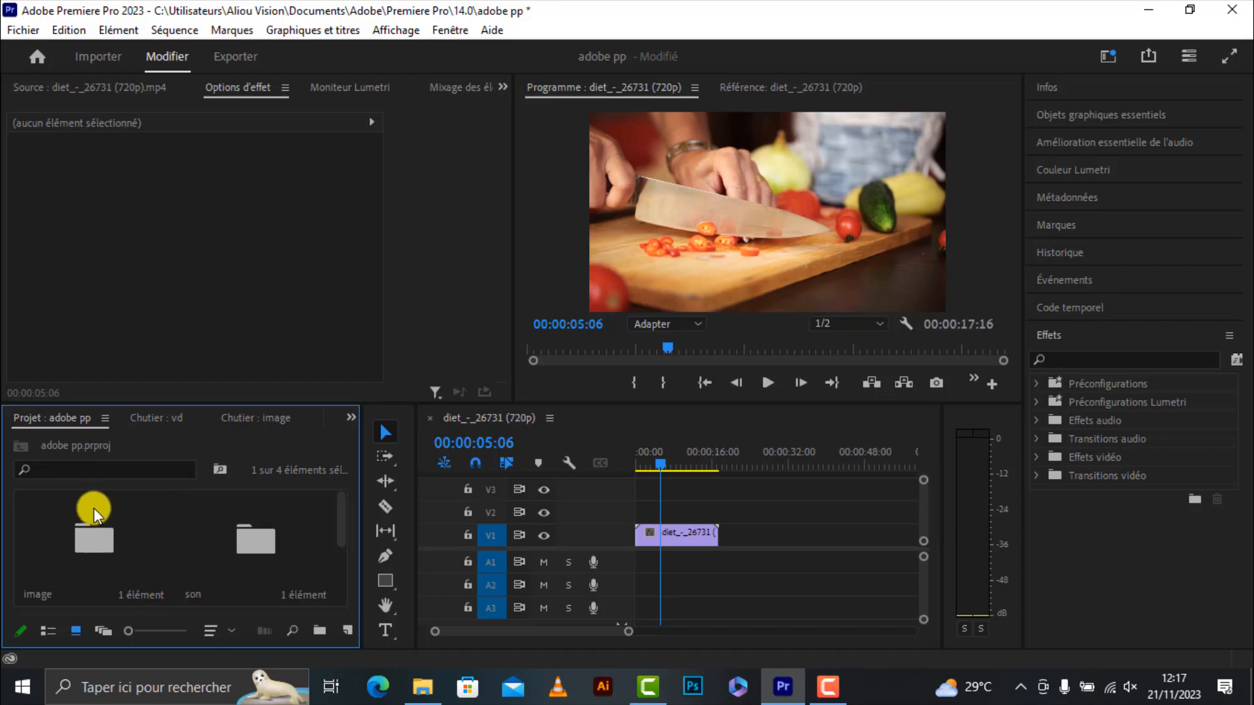
{"action": "double_click", "coordinate": [210, 537]}
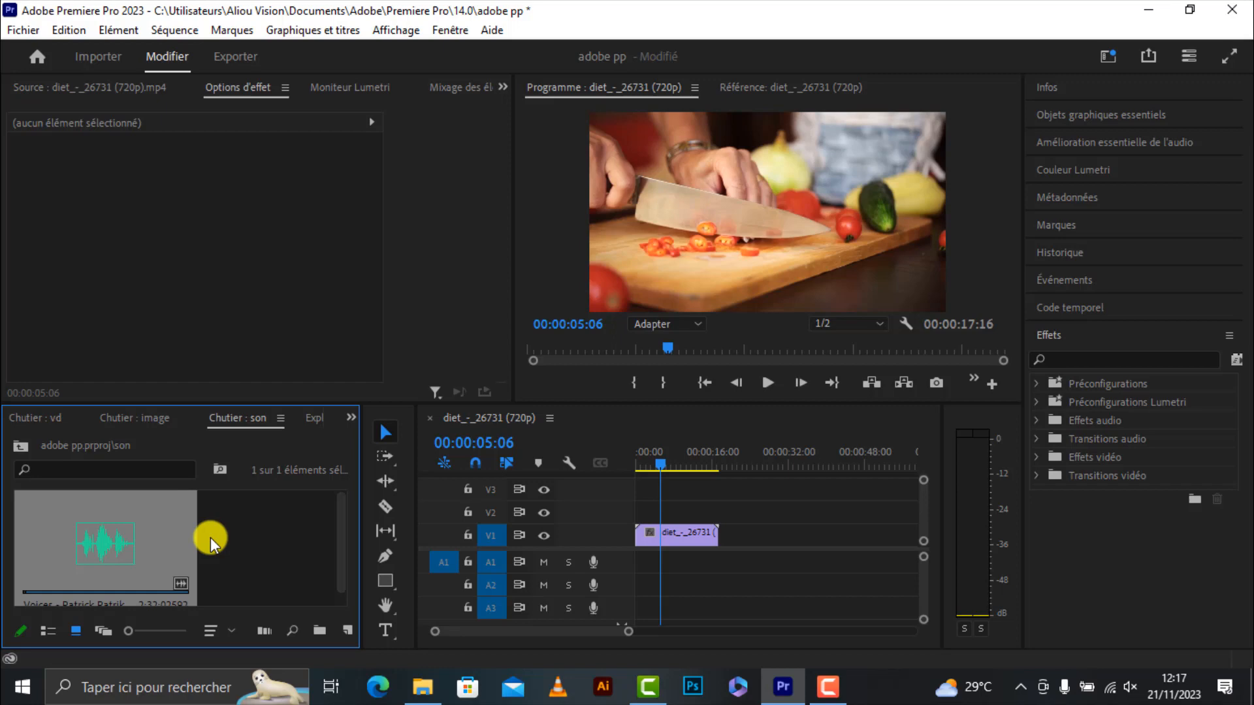
Step: Load the Voices MP3 into the source monitor, place it on A1 at the sequence start, and return the playhead to 00:00:00:00
{"action": "double_click", "coordinate": [136, 550]}
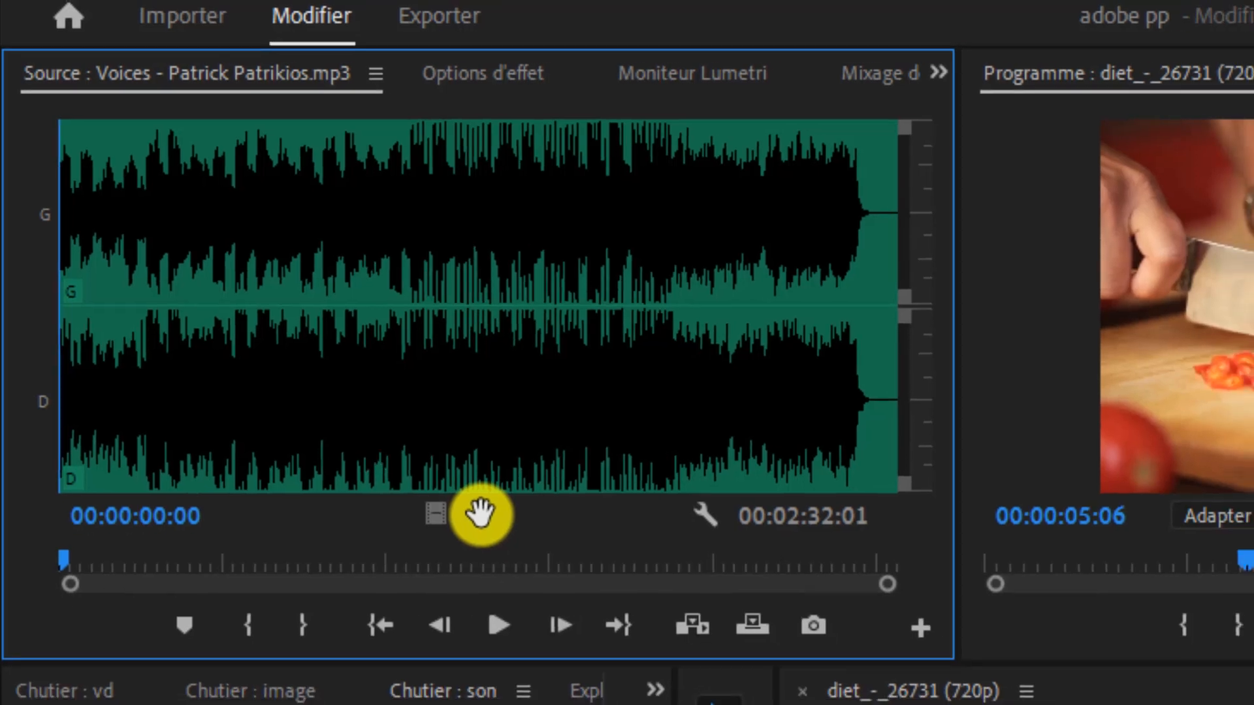
{"action": "mouse_move", "coordinate": [493, 524]}
{"action": "left_mouse_down"}
{"action": "mouse_move", "coordinate": [574, 520]}
{"action": "mouse_move", "coordinate": [647, 580]}
{"action": "mouse_move", "coordinate": [637, 559]}
{"action": "left_mouse_up"}
{"action": "left_click_drag", "start_coordinate": [660, 463], "coordinate": [606, 465]}
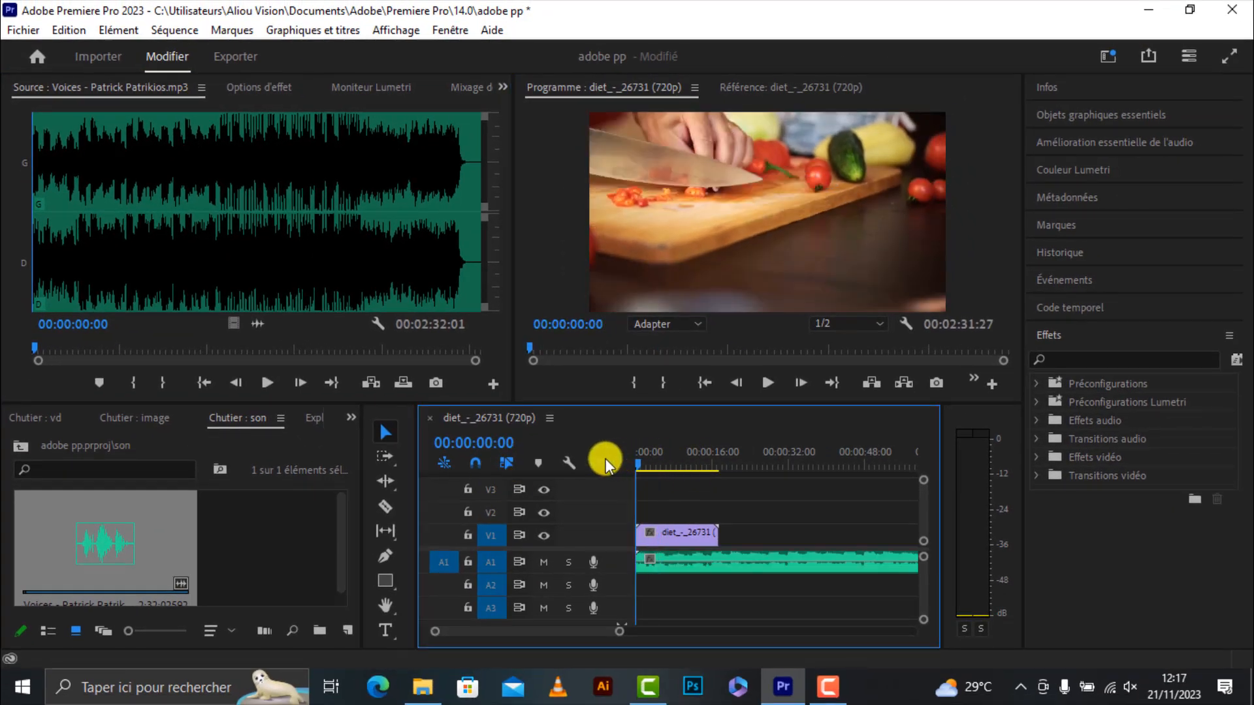
Step: Play the sequence with its new soundtrack in two passes up to 00:00:07:08, checking the audio level meters
{"action": "key", "text": "space"}
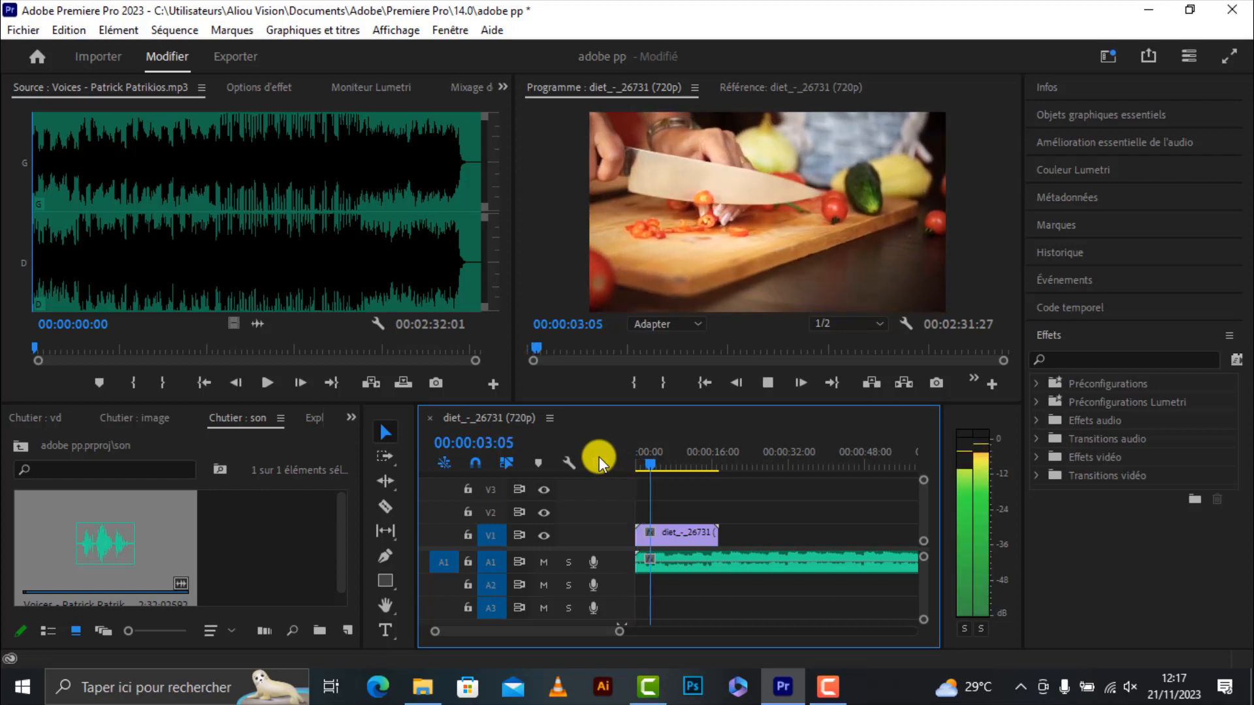
{"action": "key", "text": "space"}
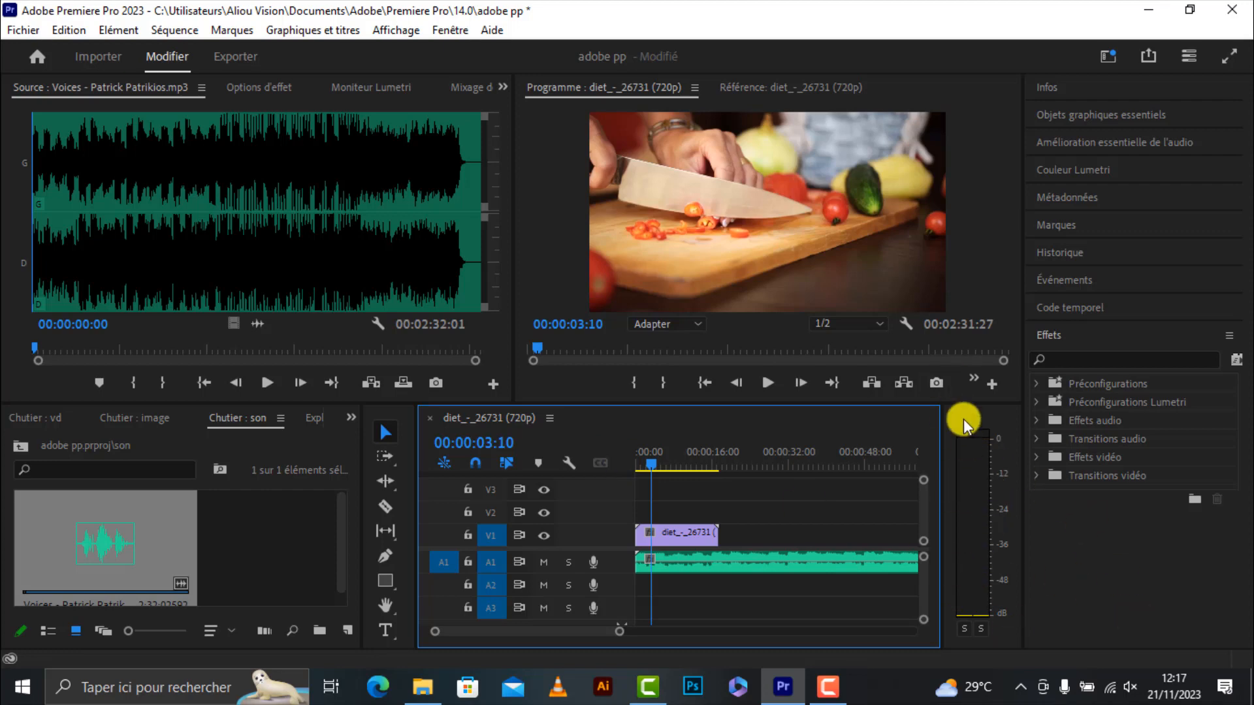
{"action": "key", "text": "space"}
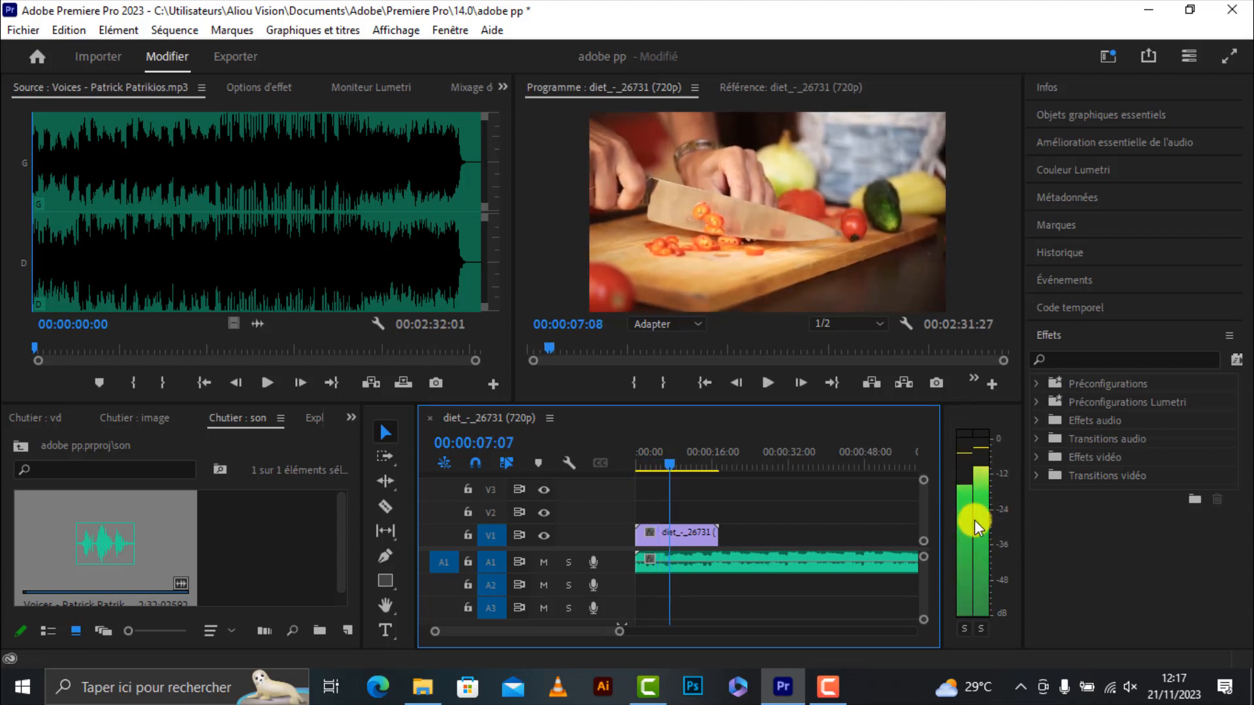
{"action": "key", "text": "space"}
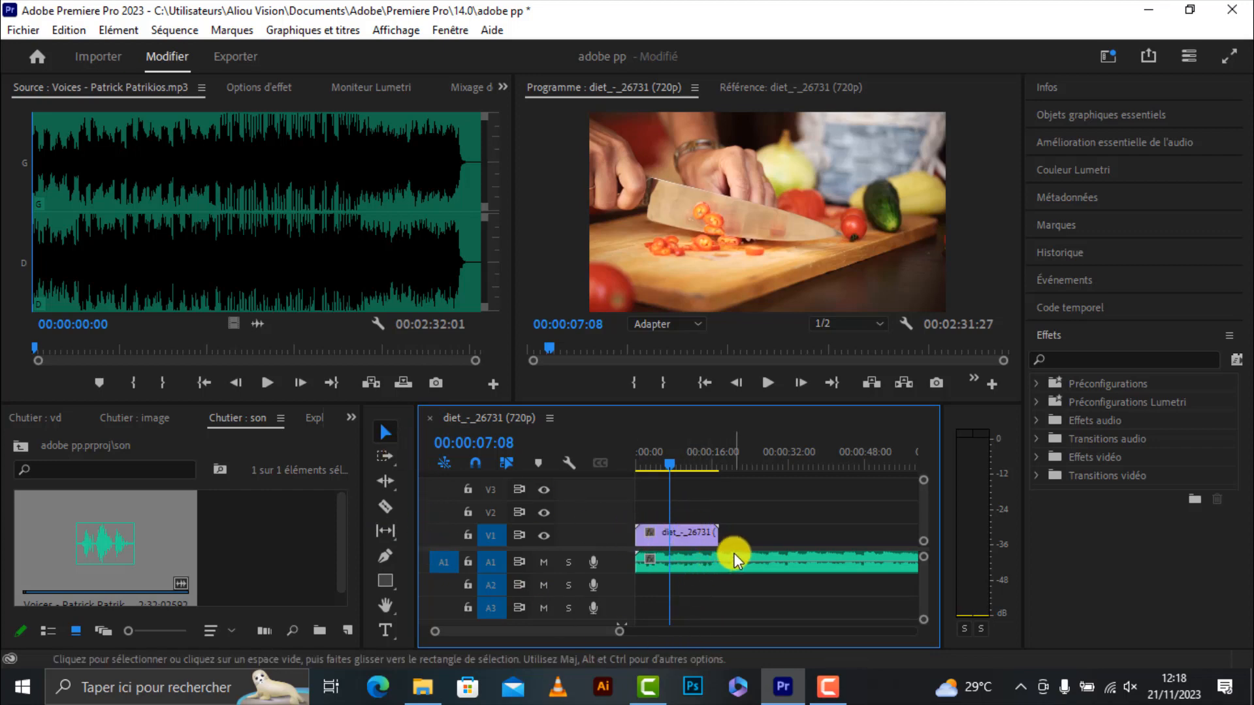
Step: Split the V1 video and the A1 audio at 00:00:07:08 with the Razor tool
{"action": "left_click", "coordinate": [650, 567]}
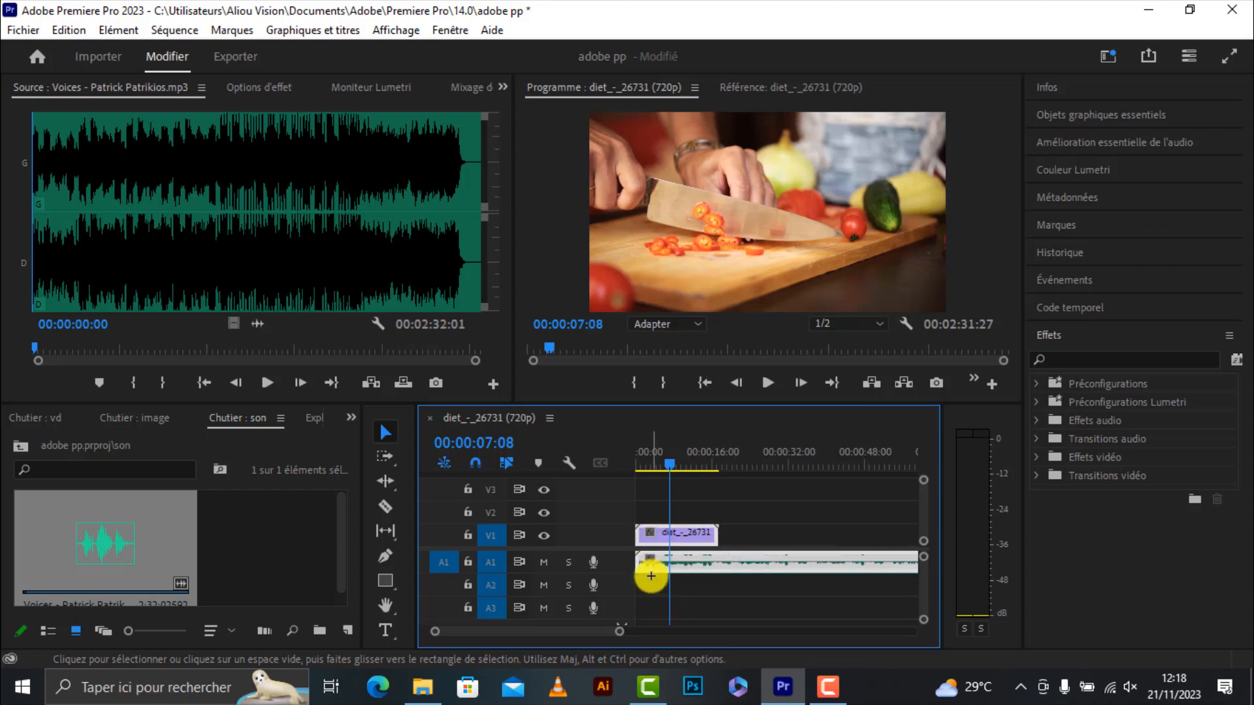
{"action": "left_click", "coordinate": [389, 503]}
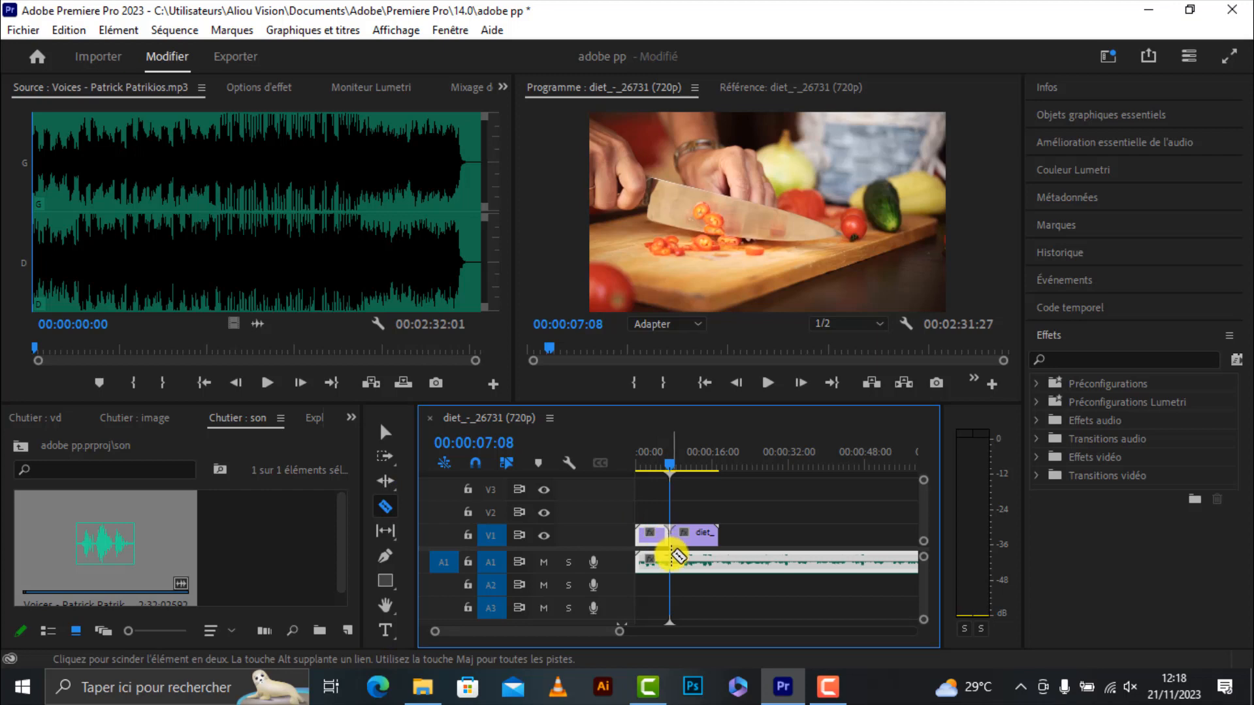
{"action": "left_click", "coordinate": [670, 560]}
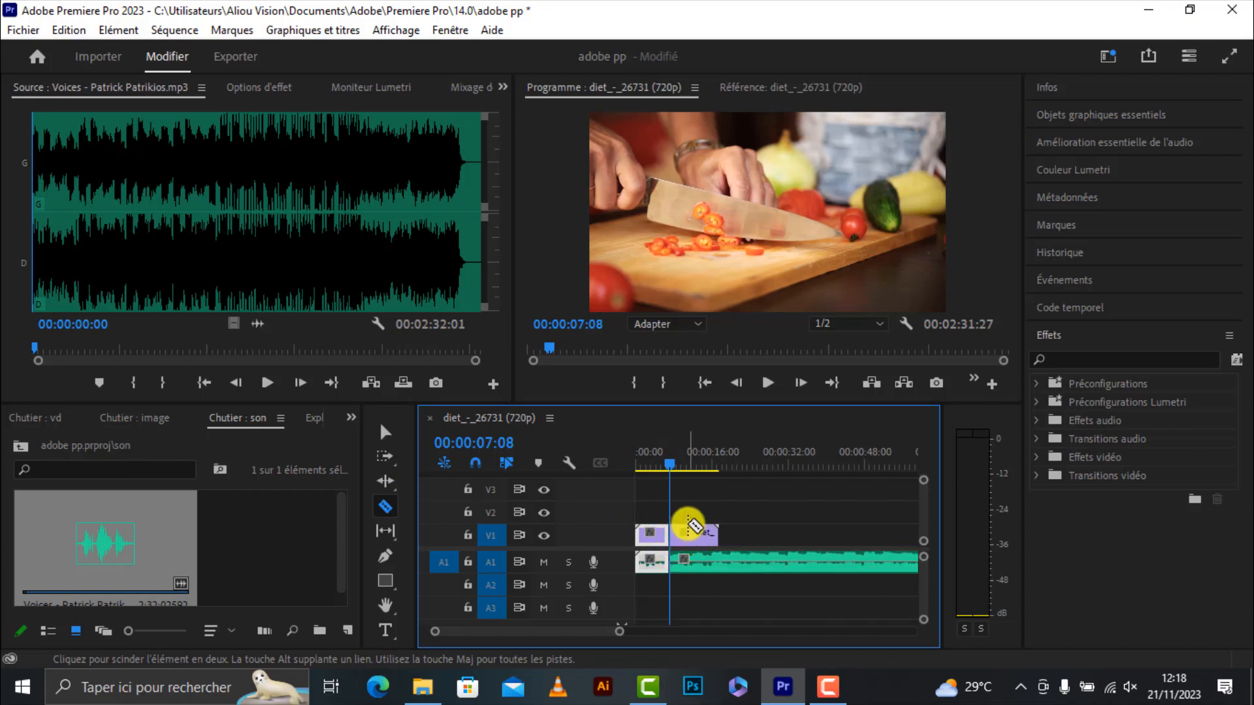
Step: Move the second video and audio parts about six seconds later with the Track Select Forward tool
{"action": "left_click", "coordinate": [393, 460]}
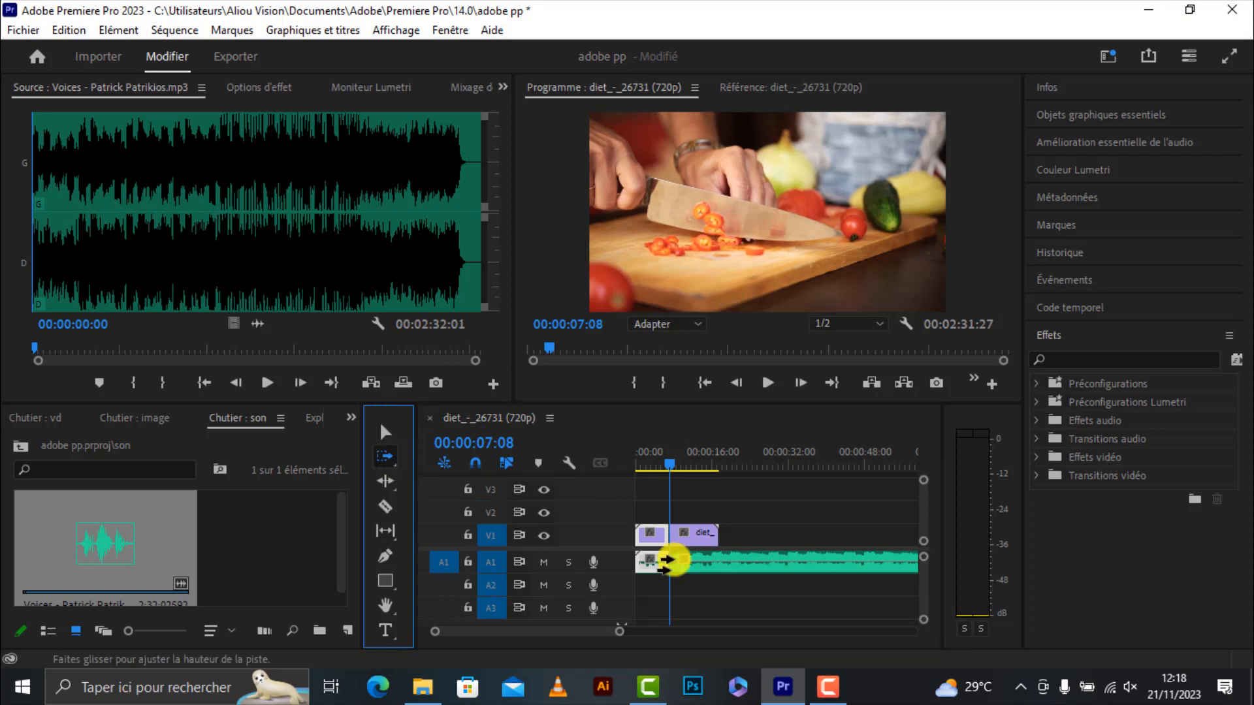
{"action": "left_click", "coordinate": [689, 535]}
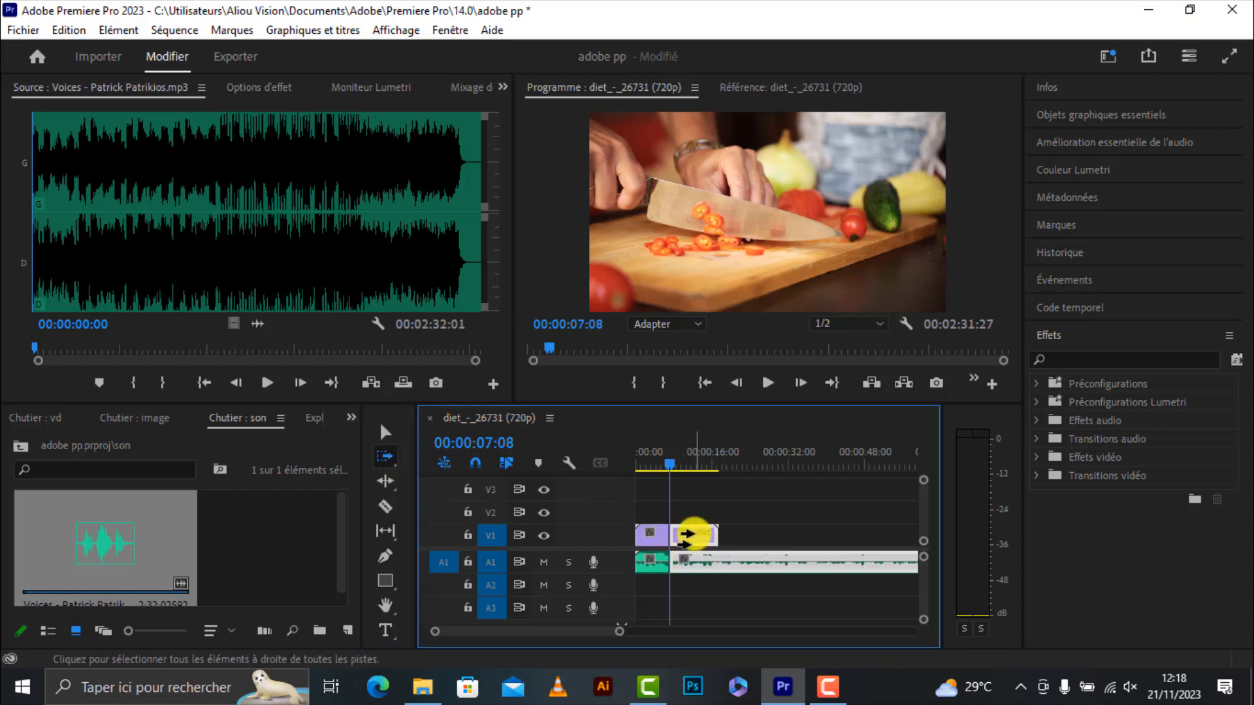
{"action": "left_click_drag", "start_coordinate": [689, 535], "coordinate": [725, 535]}
Step: Try the Ripple Edit tool on the first V1 clip, then return to the Selection tool with the playhead at 00:00:05:00
{"action": "left_click", "coordinate": [386, 482]}
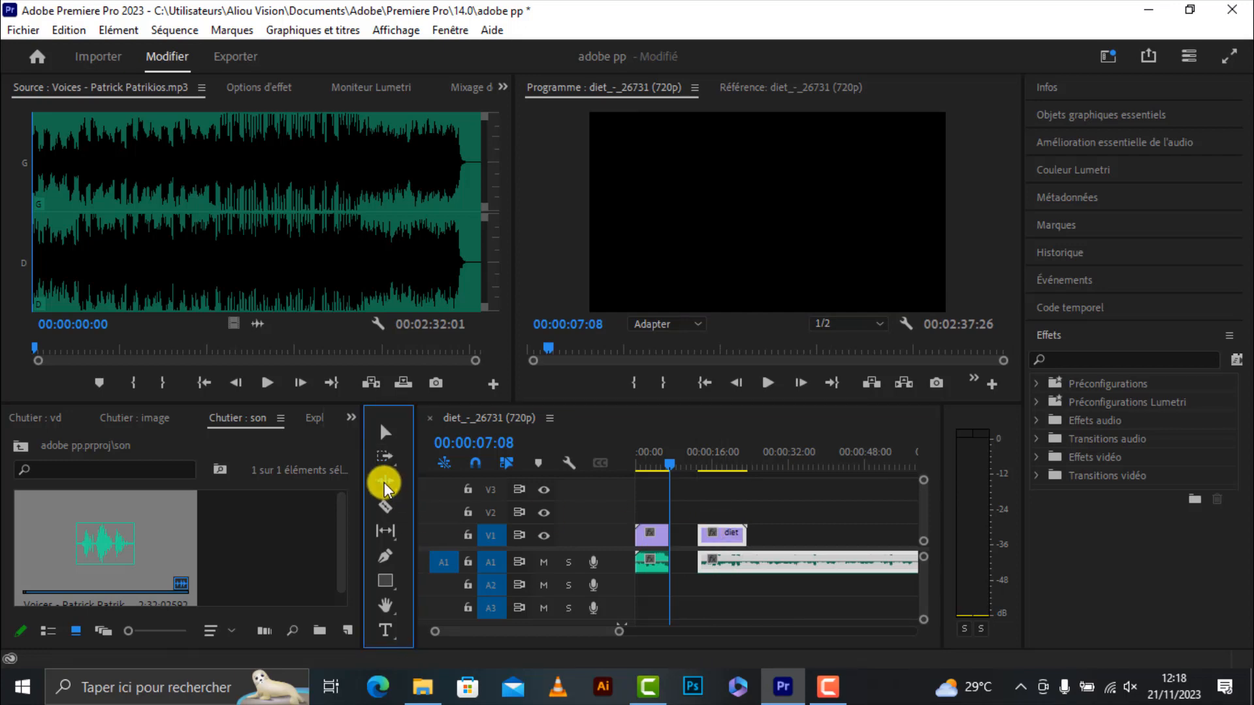
{"action": "left_click", "coordinate": [647, 536]}
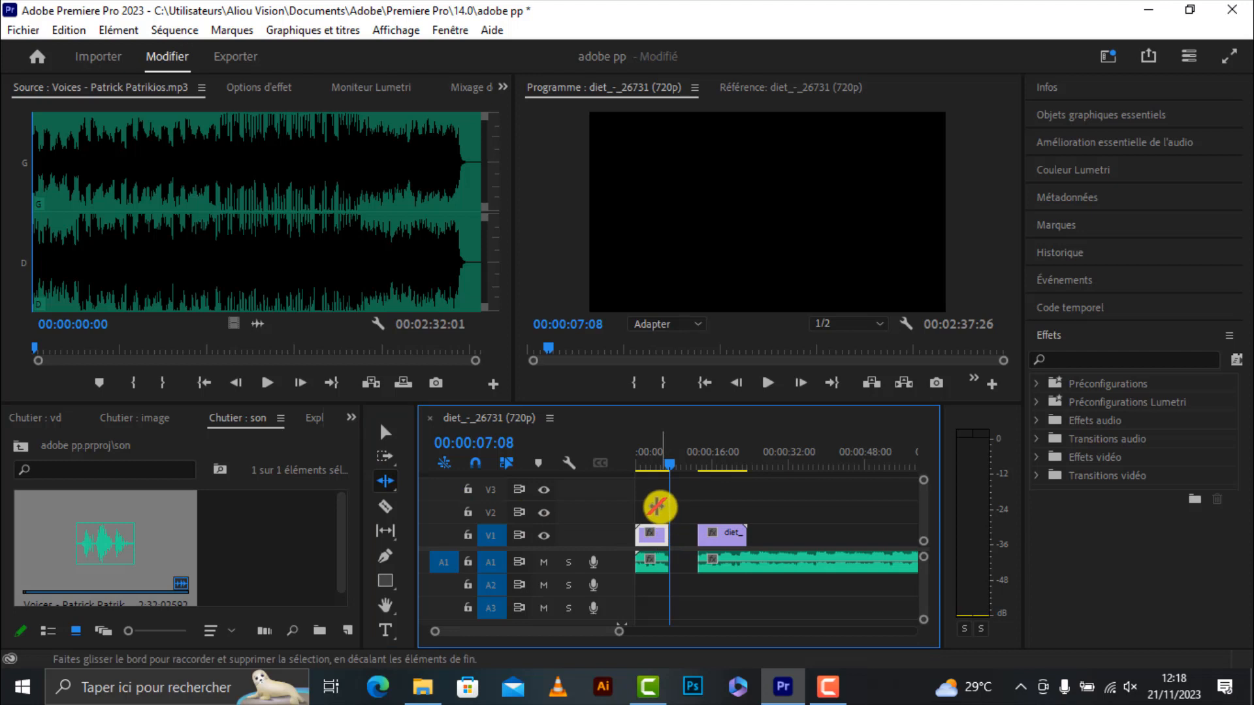
{"action": "left_click", "coordinate": [387, 432]}
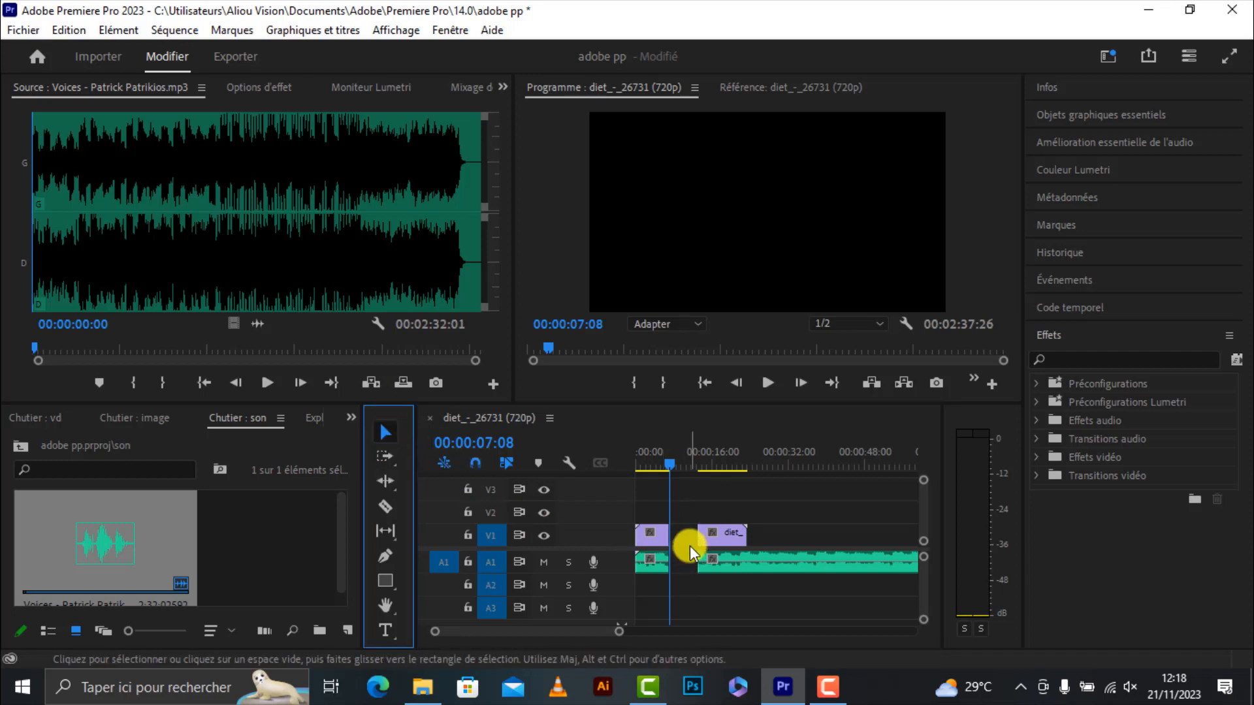
{"action": "left_click", "coordinate": [666, 512]}
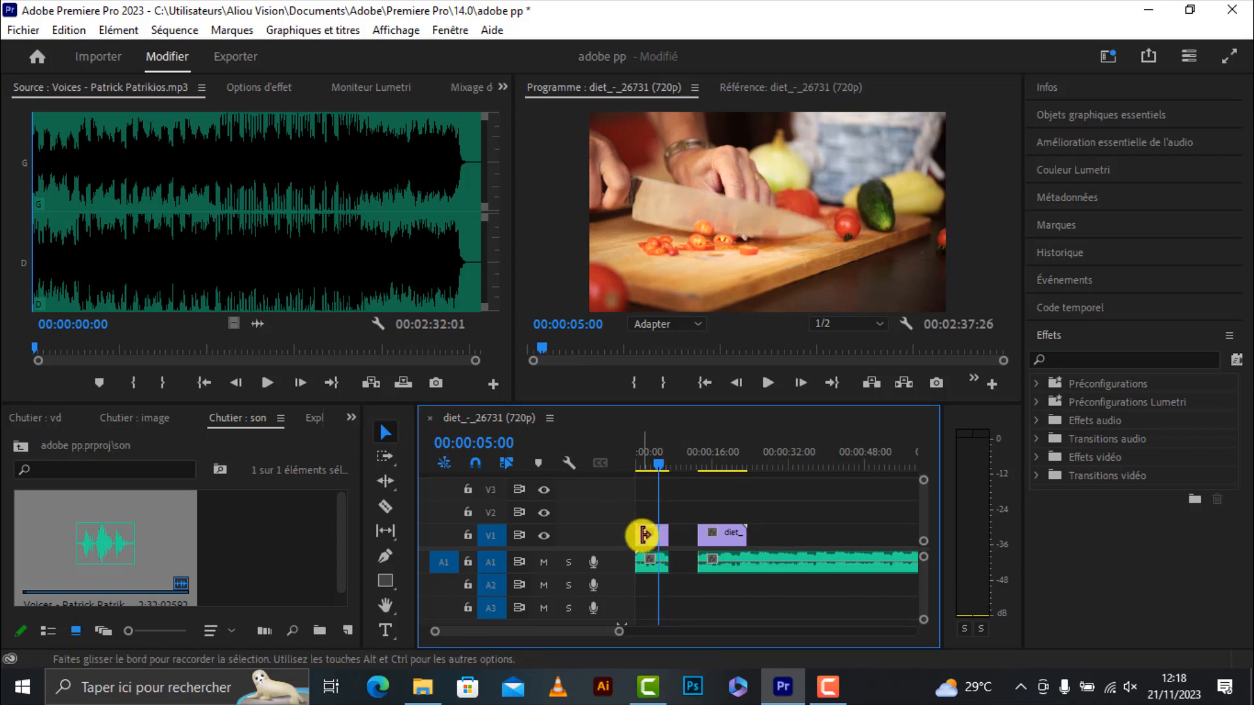
Step: Shift the second video and audio parts about two more seconds along the timeline with the Track Select Forward tool
{"action": "left_click", "coordinate": [387, 460]}
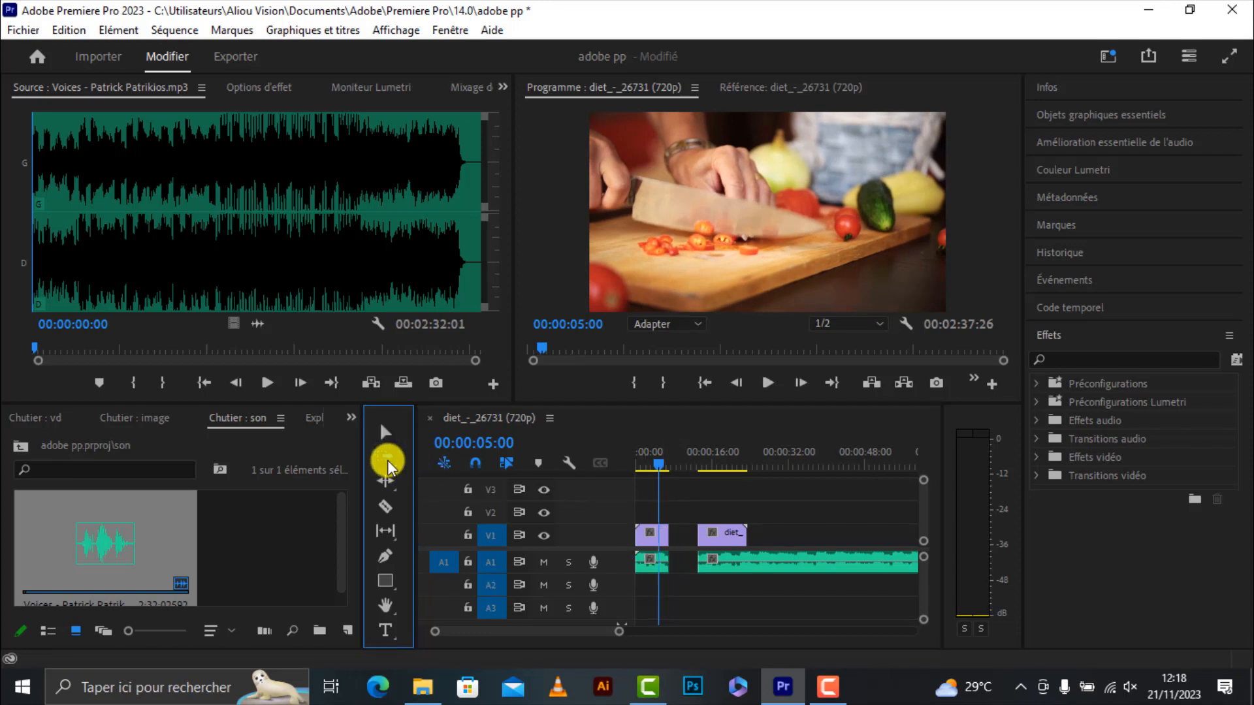
{"action": "left_click", "coordinate": [650, 542]}
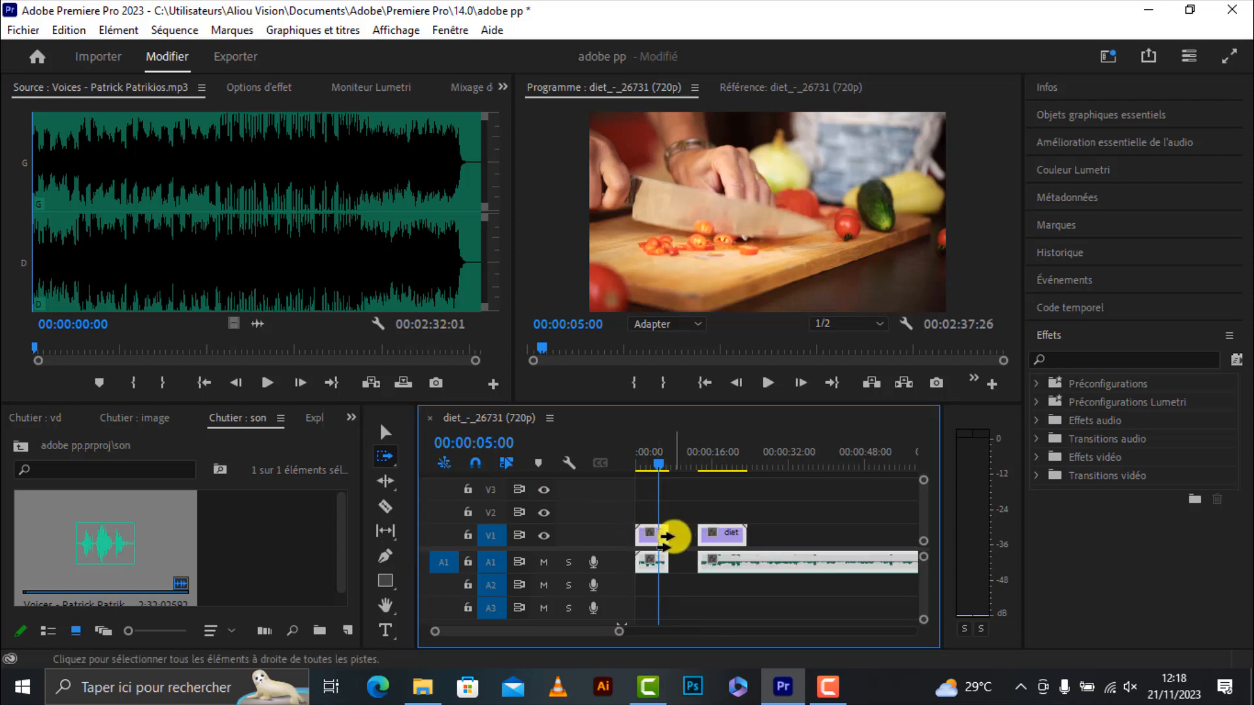
{"action": "left_click_drag", "start_coordinate": [666, 534], "coordinate": [686, 539]}
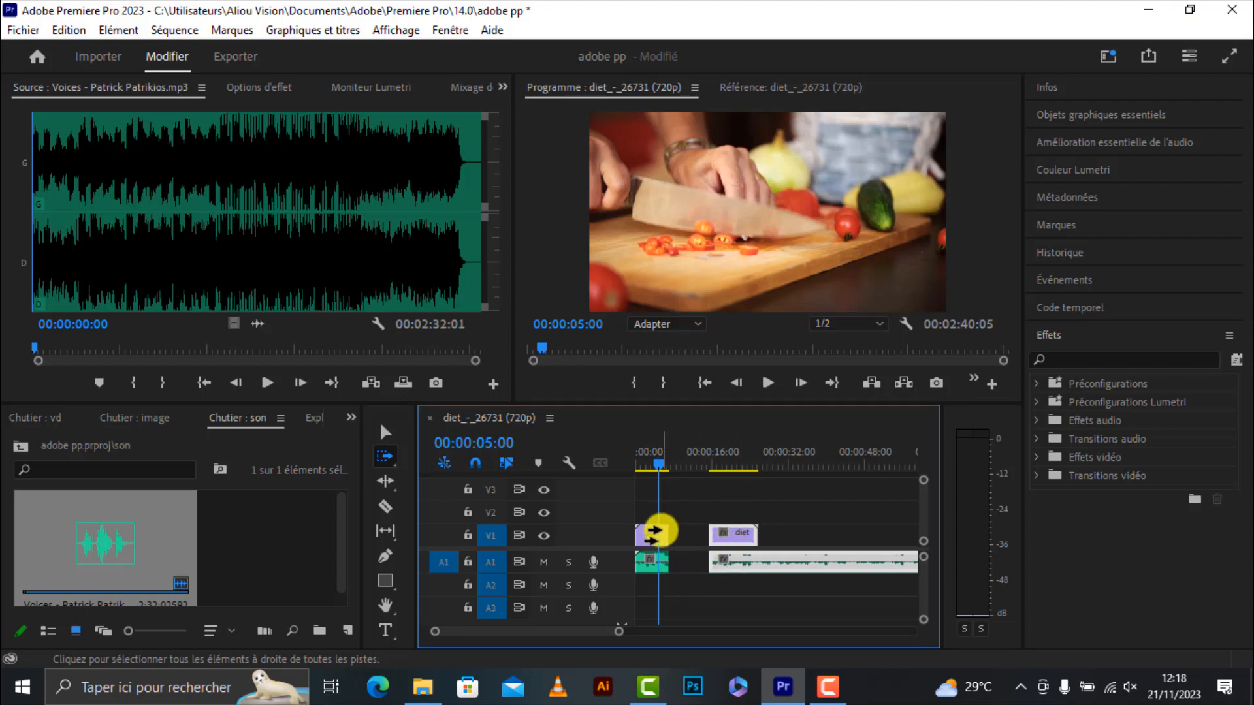
Step: Select the second video and audio parts together with the Selection tool and delete them from the sequence
{"action": "key", "text": "v"}
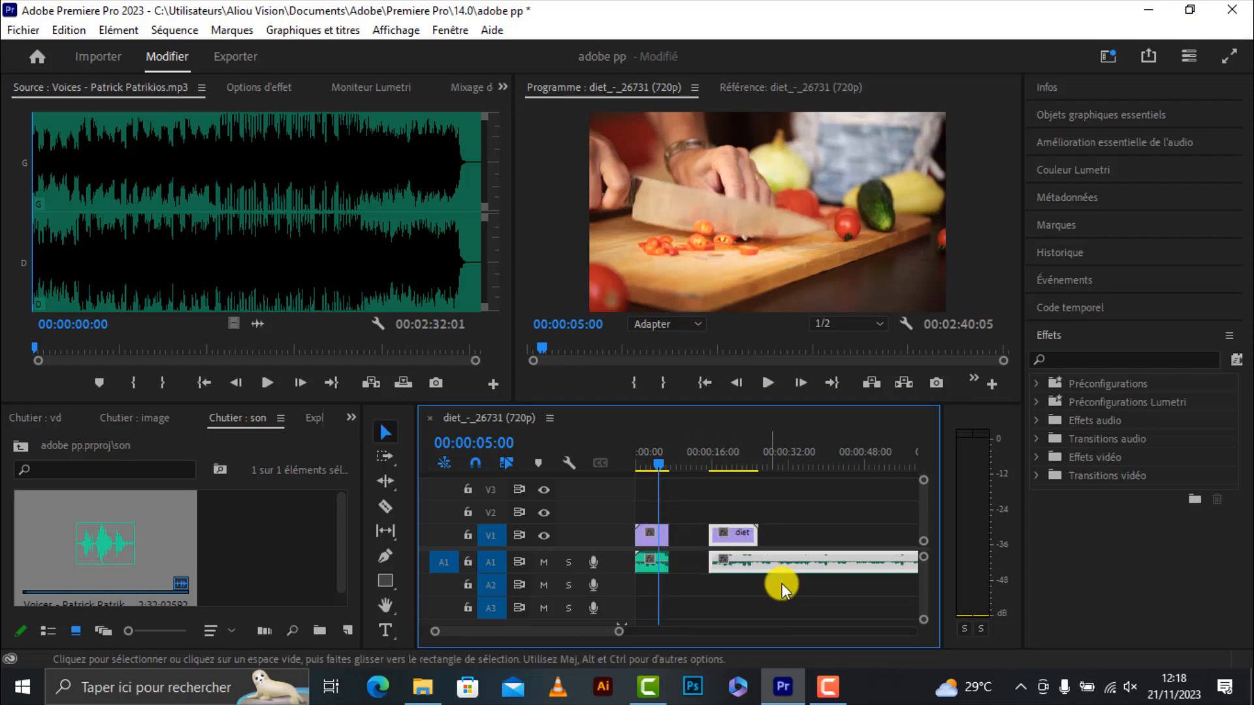
{"action": "left_click", "coordinate": [790, 519]}
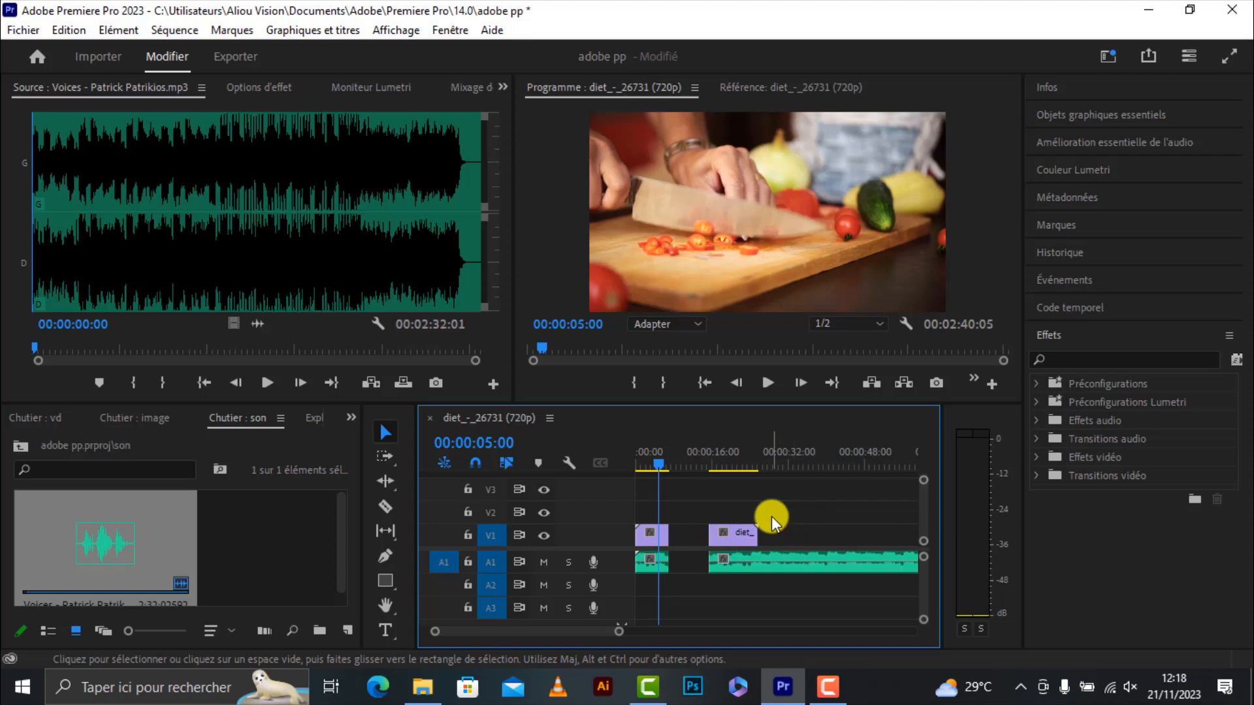
{"action": "left_click_drag", "start_coordinate": [771, 516], "coordinate": [683, 599]}
{"action": "key", "text": "Delete"}
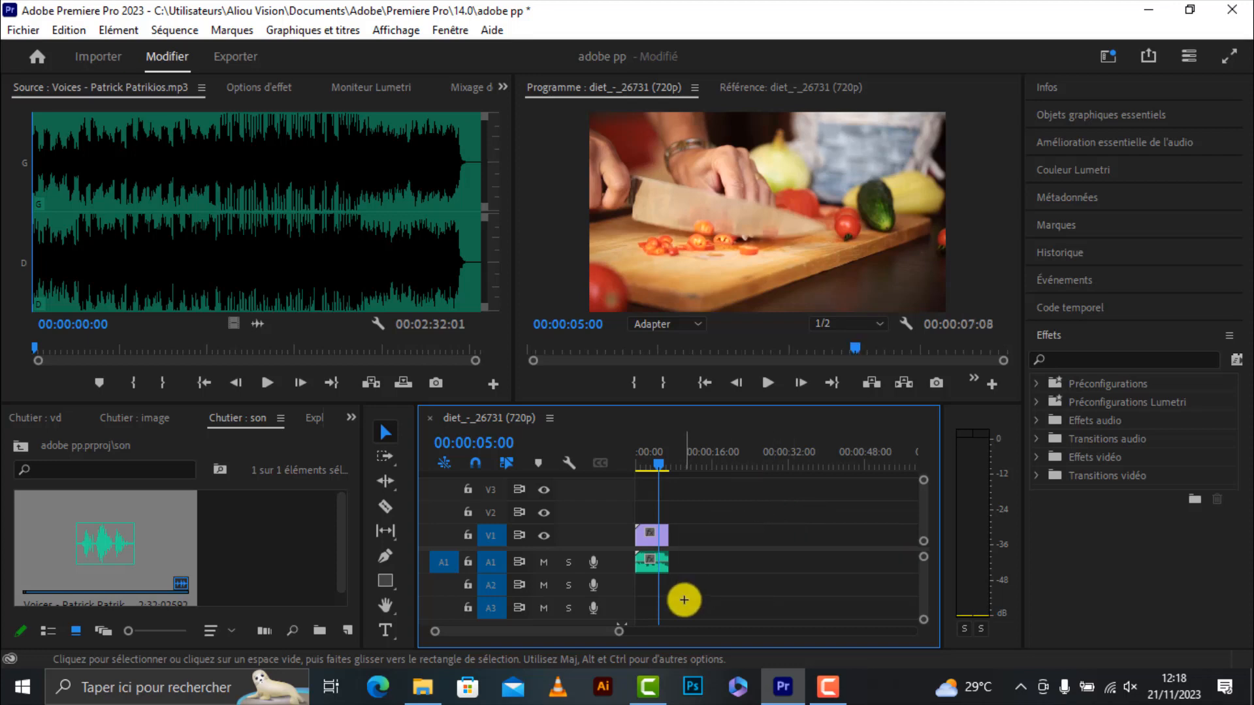